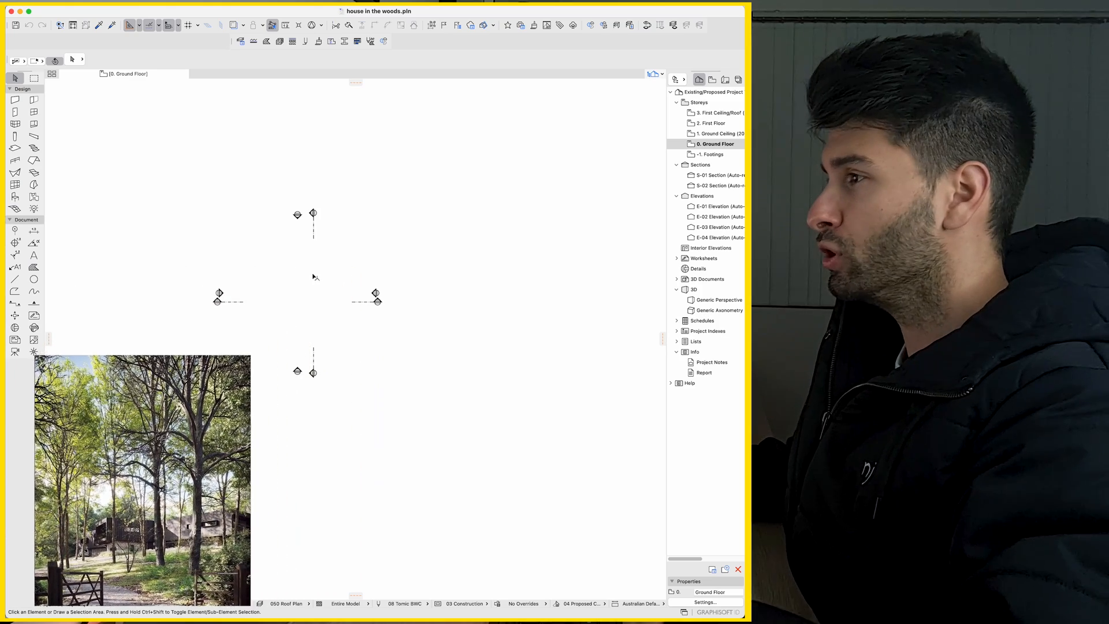
# Start the Wall tool with the BP01 190mm Block Ext Wall composite.
pyautogui.click(15, 100)
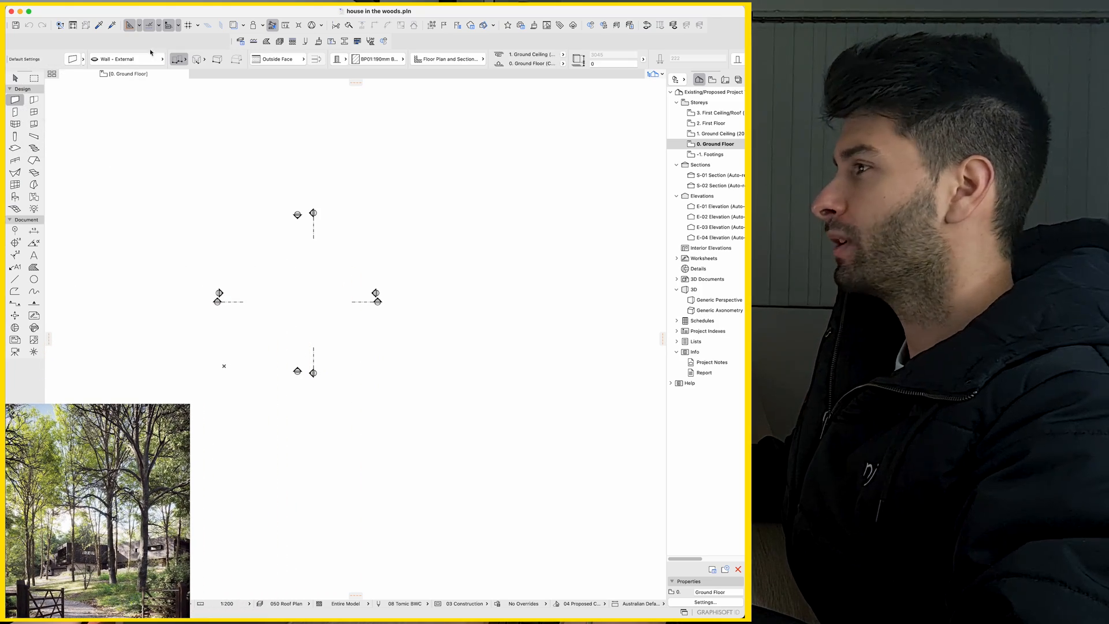
pyautogui.click(387, 56)
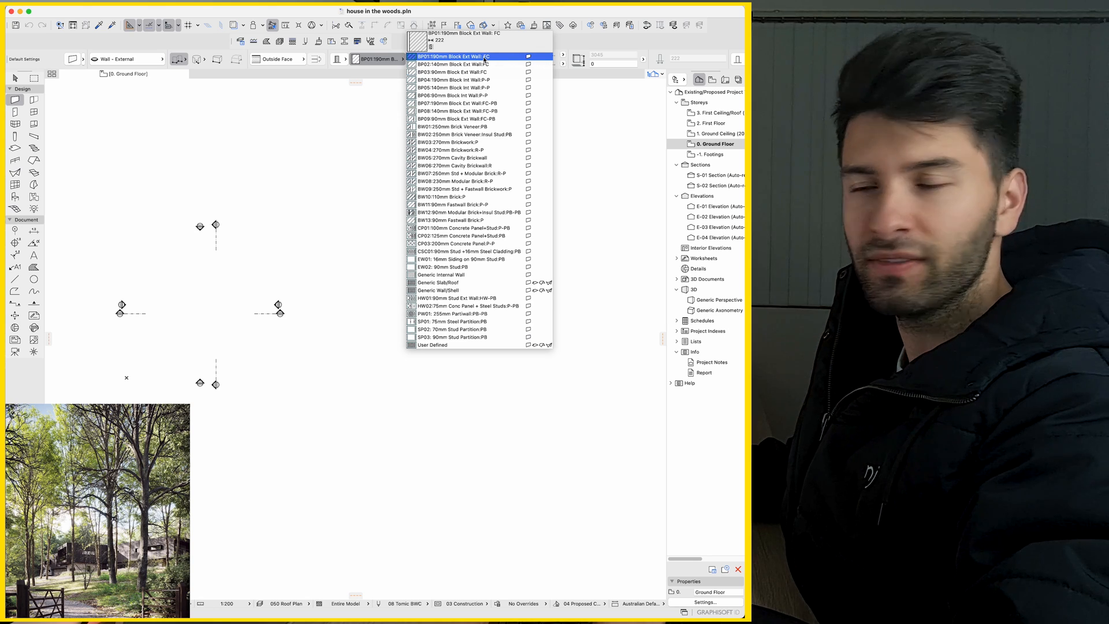
pyautogui.click(486, 58)
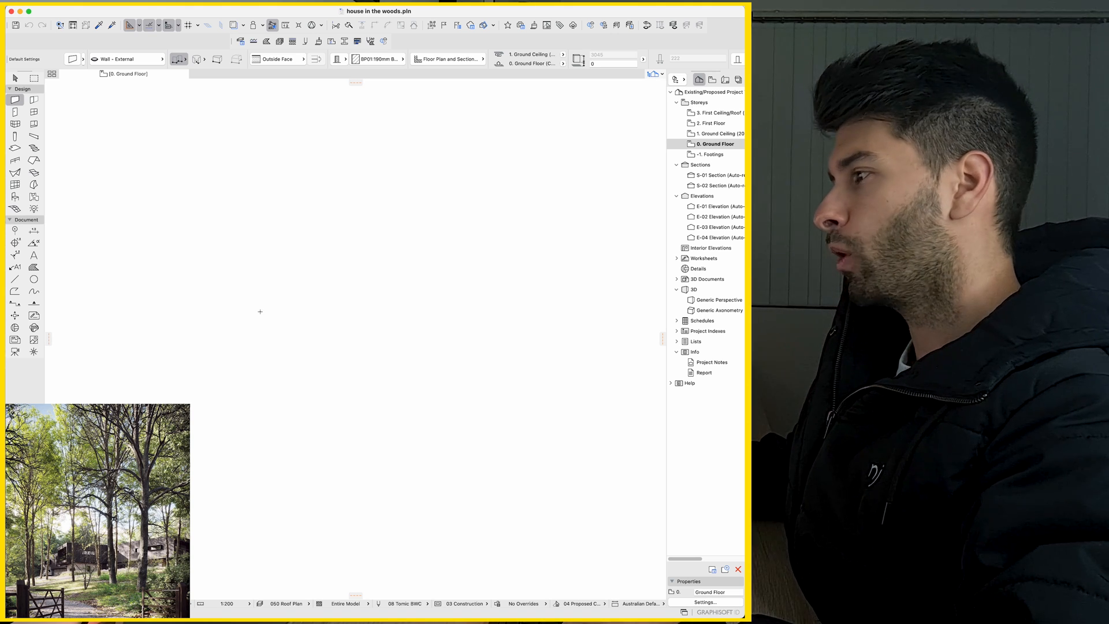
# Draw a closed rectangle of external walls using tracker lengths, revealing the hidden wall layer.
pyautogui.click(260, 313)
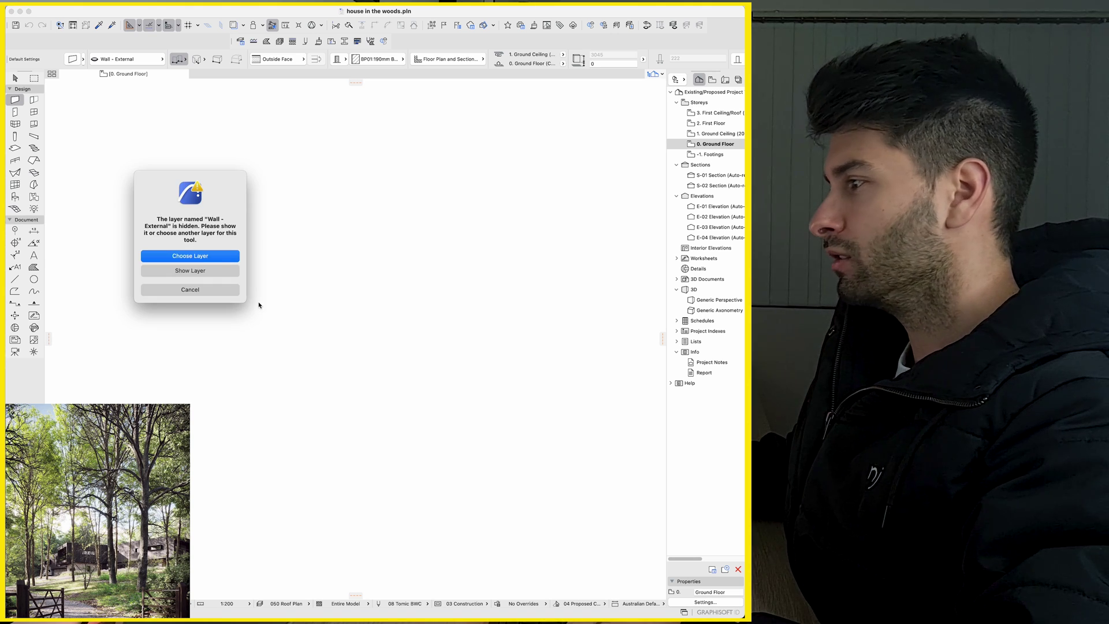
pyautogui.click(198, 272)
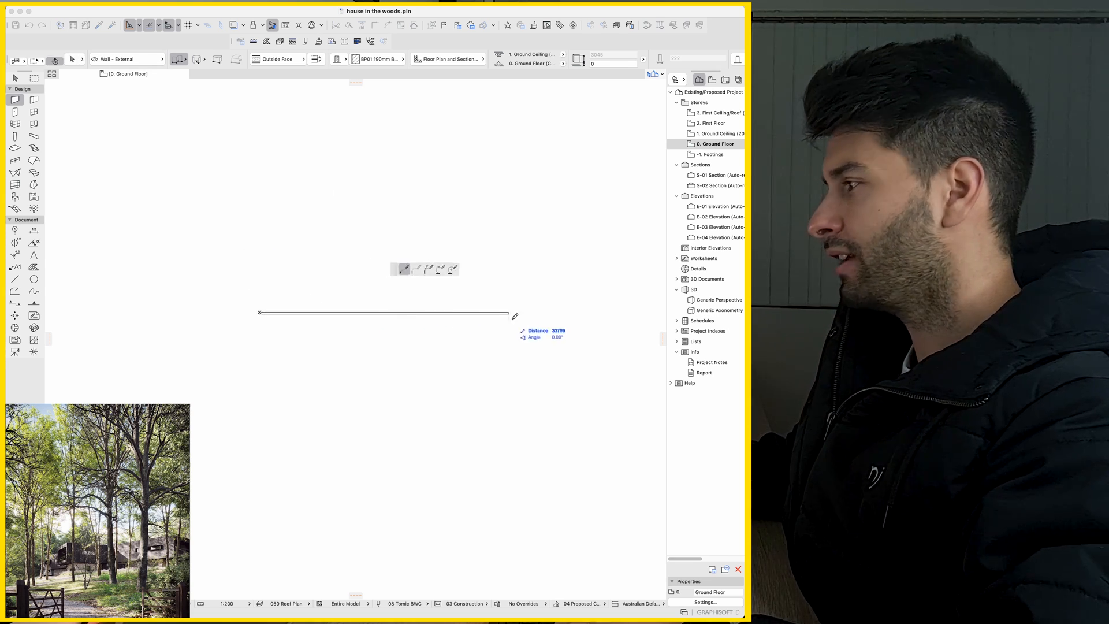
pyautogui.press('Tab')
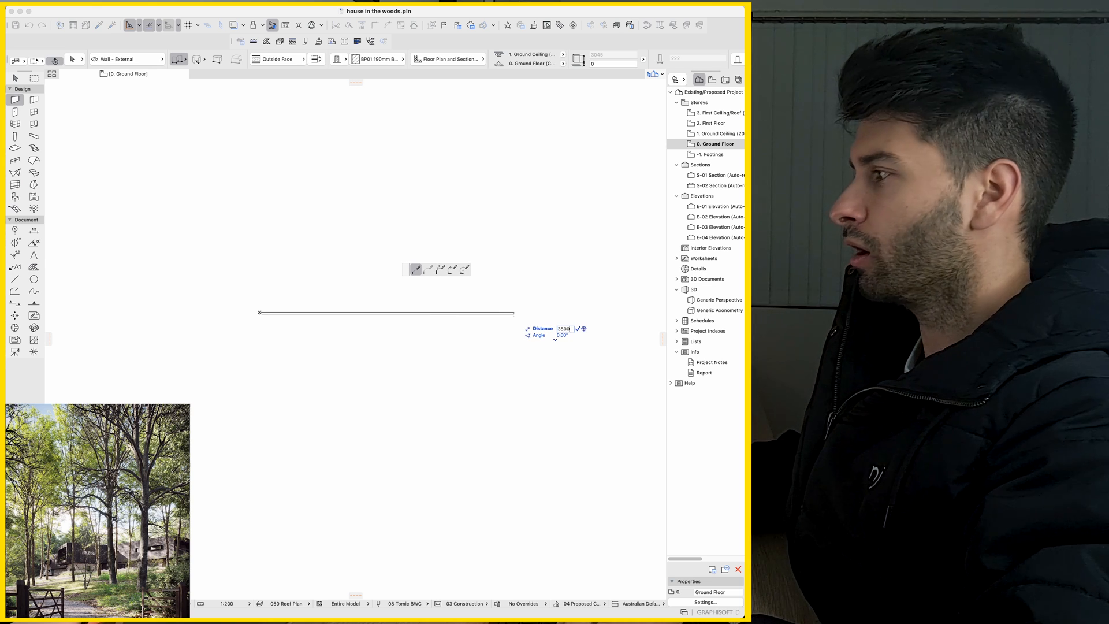
pyautogui.press('Escape')
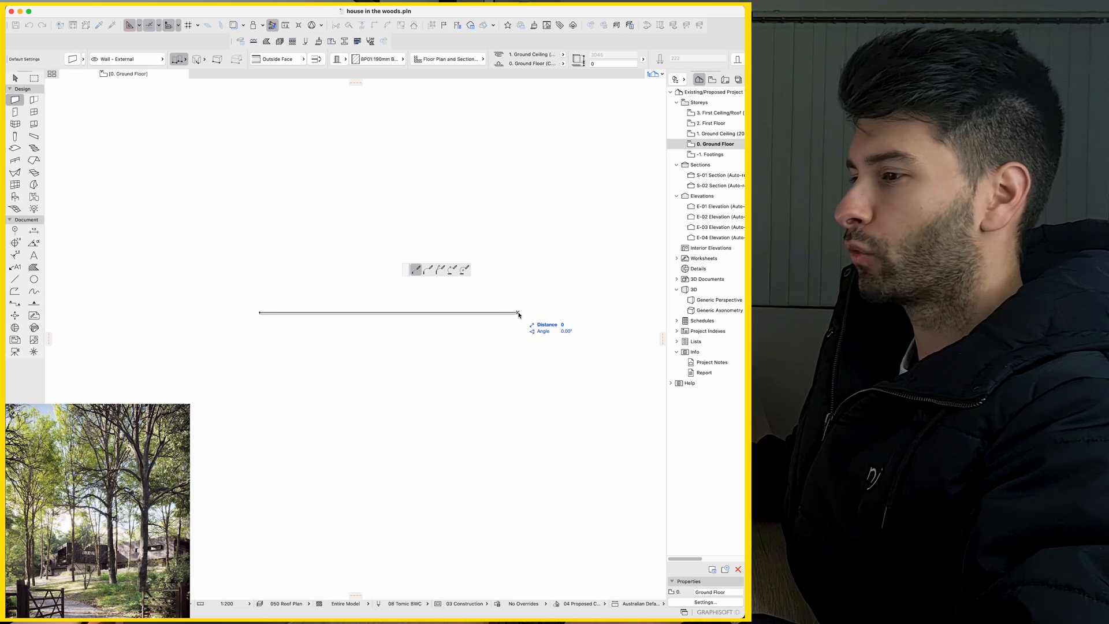
pyautogui.press('Tab')
pyautogui.write('500')
pyautogui.press('Return')
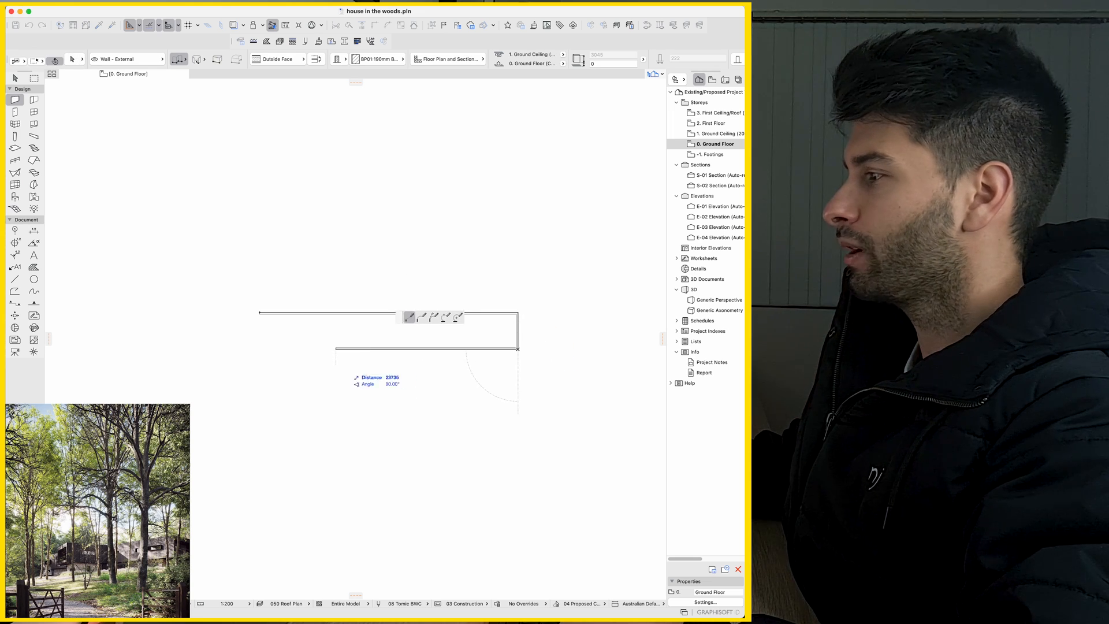
pyautogui.doubleClick(259, 347)
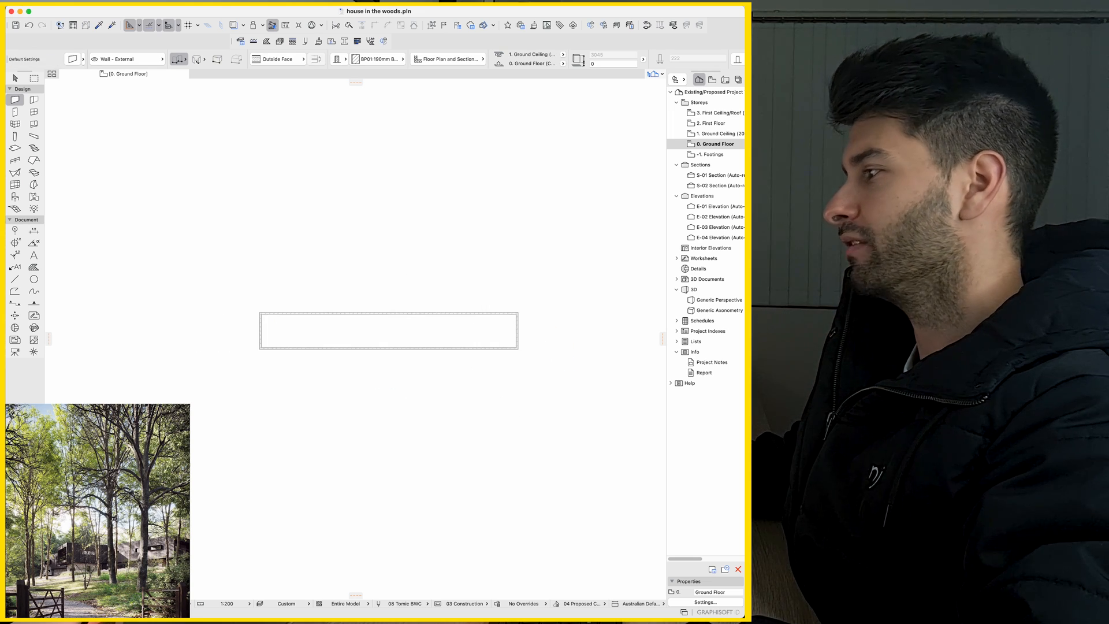
pyautogui.scroll(3, 494, 398)
pyautogui.press('Escape')
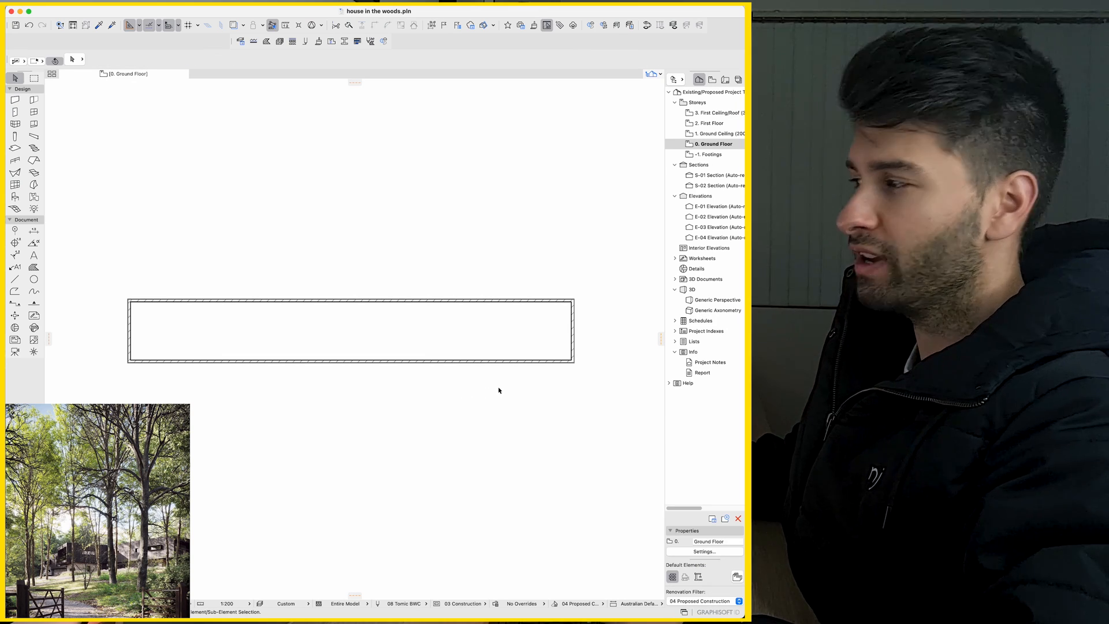
# Split the wall rectangle with a vertical line across its middle.
pyautogui.moveTo(569, 399); pyautogui.dragTo(401, 278)
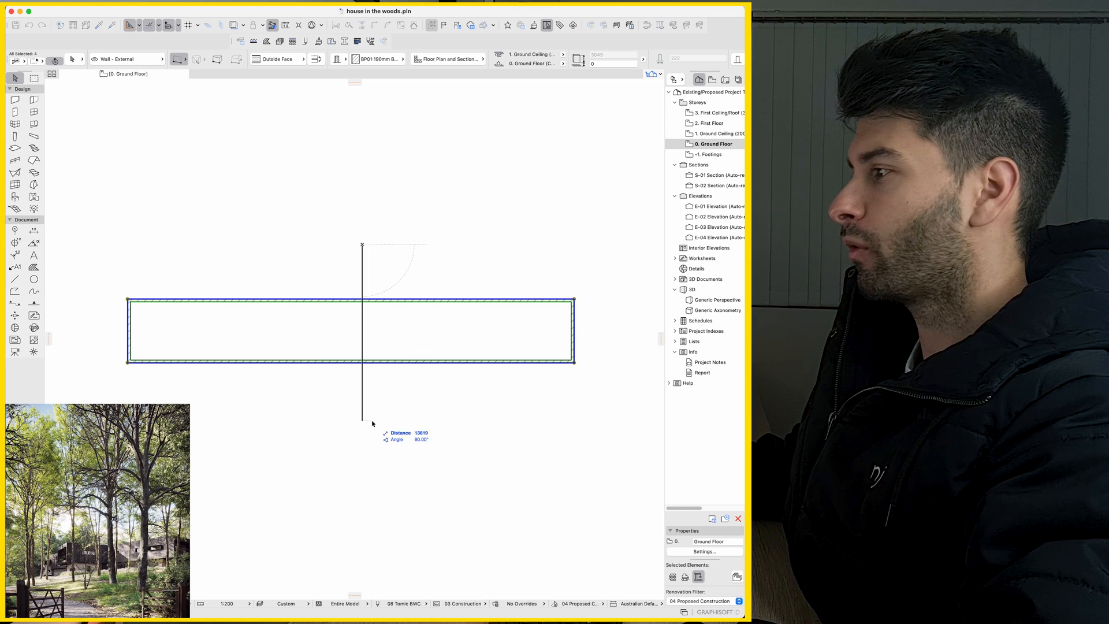
pyautogui.press('Escape')
pyautogui.moveTo(607, 269); pyautogui.dragTo(130, 390)
pyautogui.moveTo(218, 408); pyautogui.dragTo(600, 280)
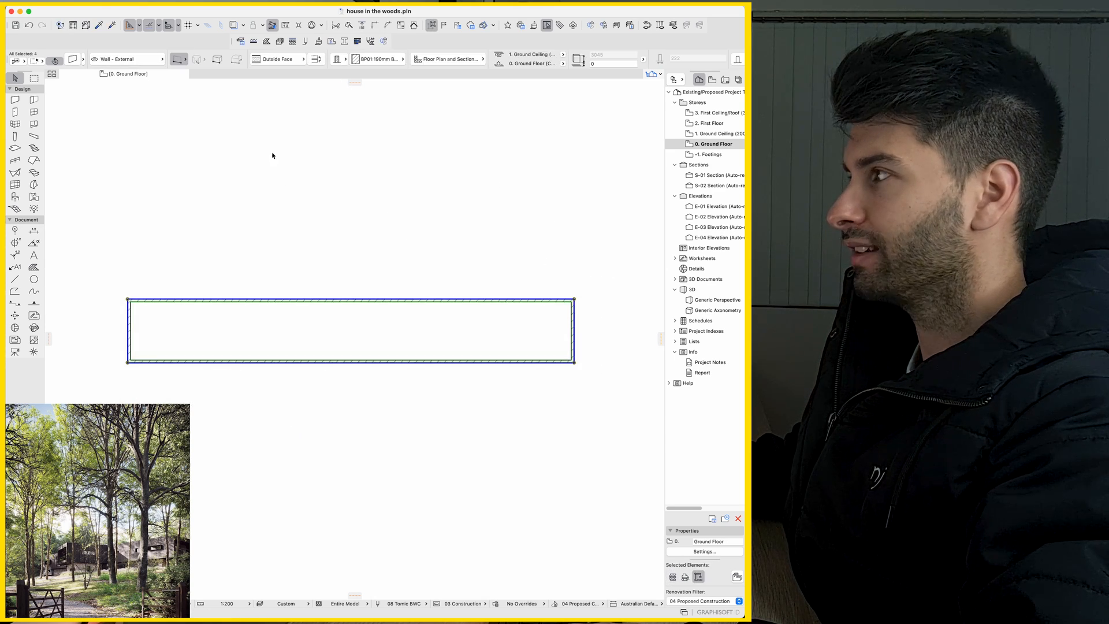
pyautogui.click(394, 438)
pyautogui.click(507, 419)
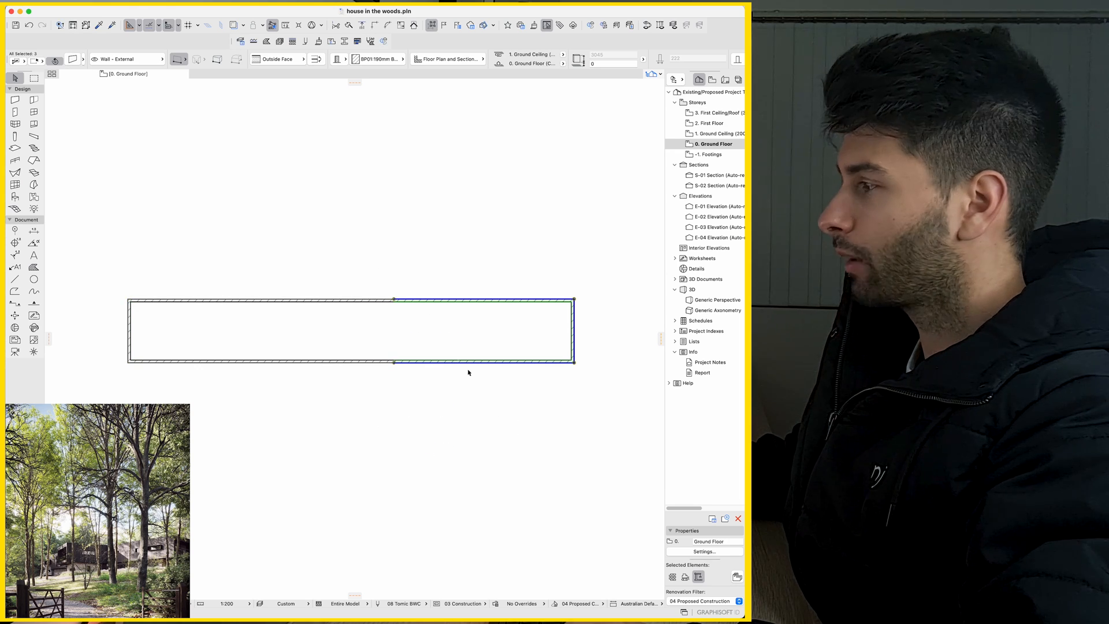
# Rotate the right half of the enclosure upward by 15 degrees.
pyautogui.click(397, 302)
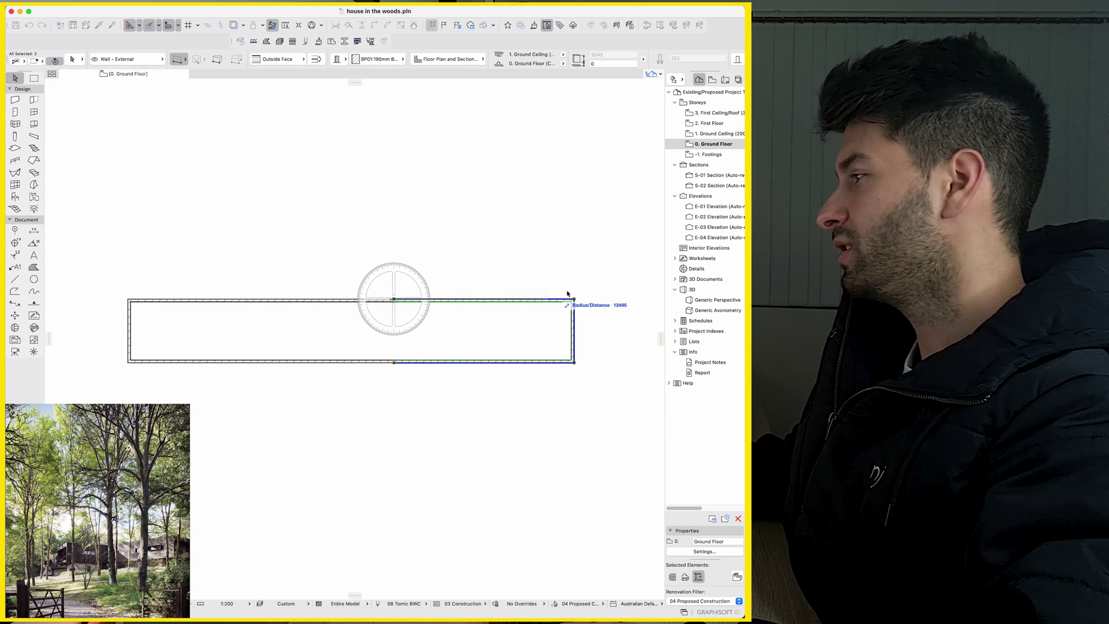
pyautogui.click(607, 301)
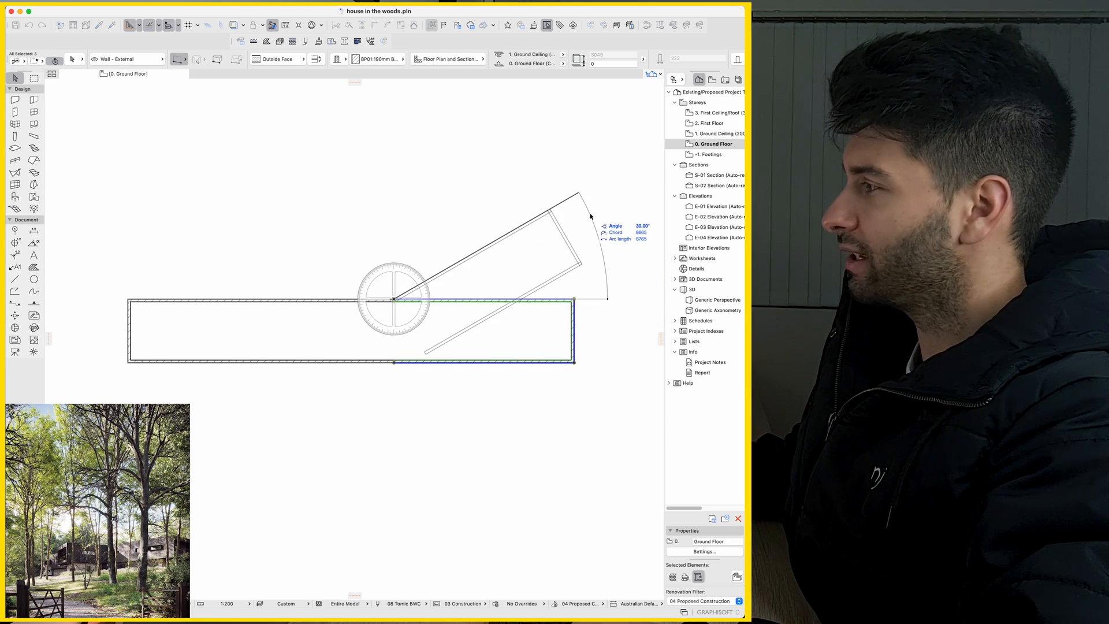
pyautogui.click(598, 237)
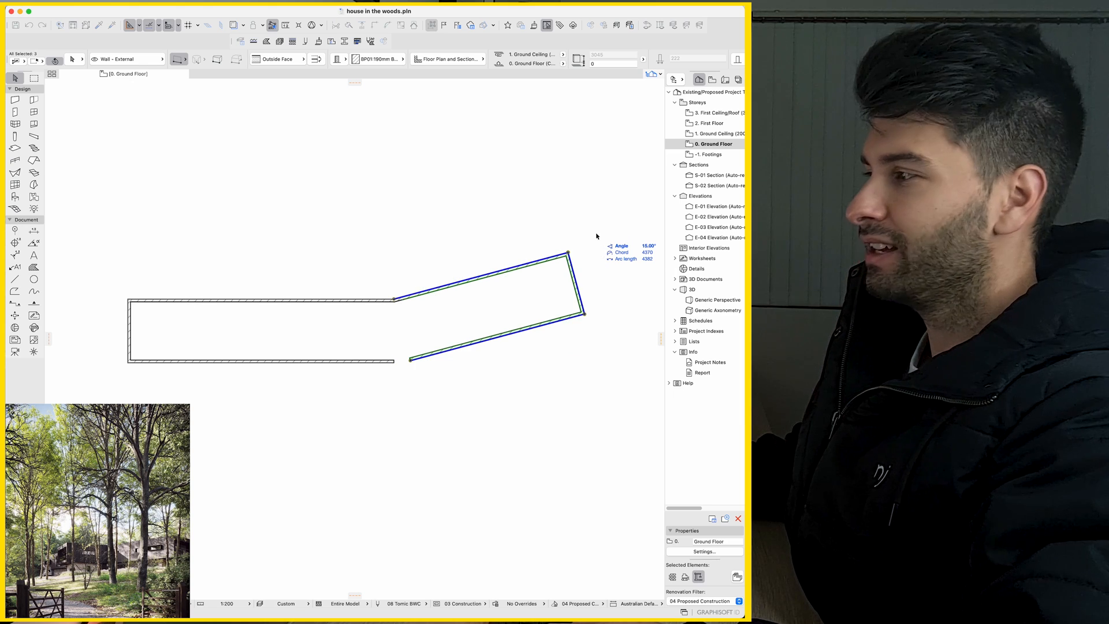
pyautogui.click(428, 400)
# Rejoin the top and bottom walls into corners at the bend.
pyautogui.moveTo(432, 398); pyautogui.dragTo(365, 346)
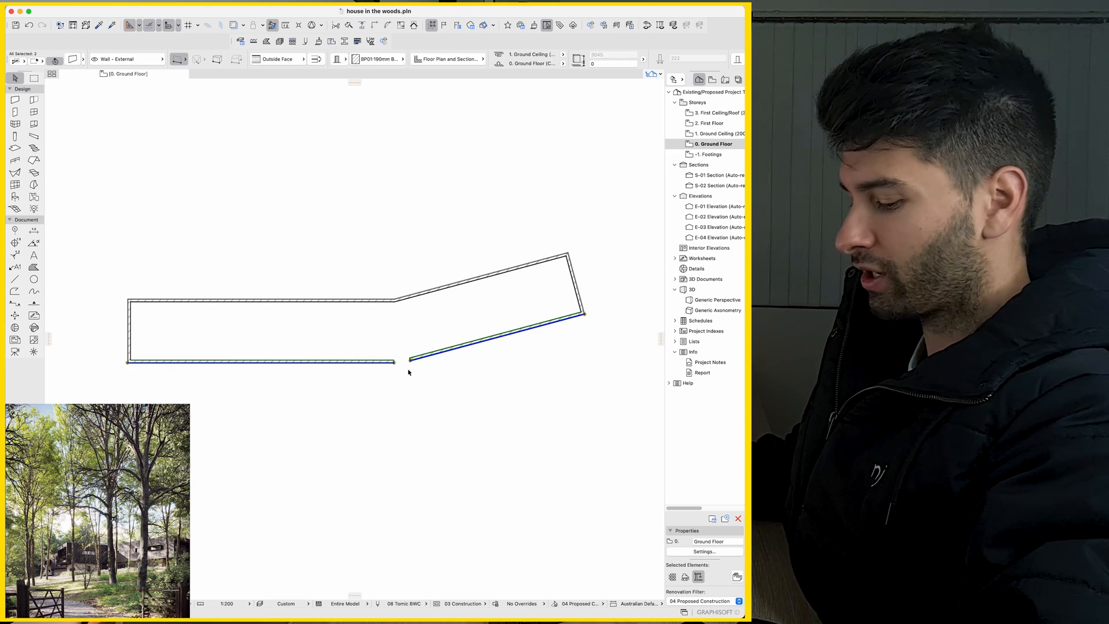
pyautogui.press('Escape')
pyautogui.moveTo(373, 286); pyautogui.dragTo(416, 321)
pyautogui.press('Escape')
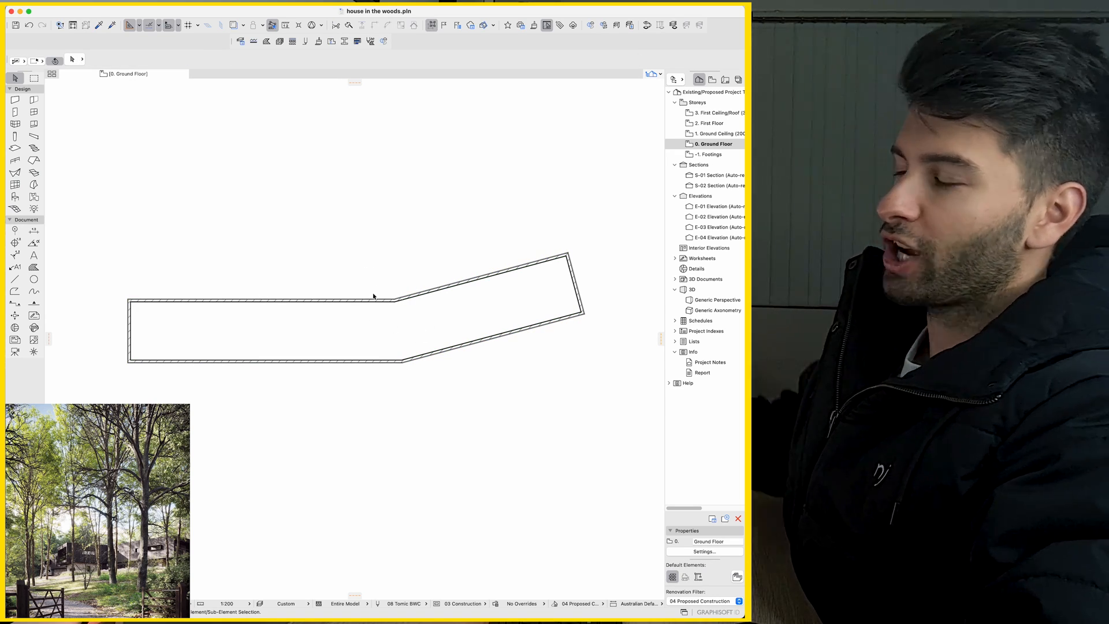
# Draw a three-wall chain forming a small square room off the top wall, left of the bend.
pyautogui.click(340, 299)
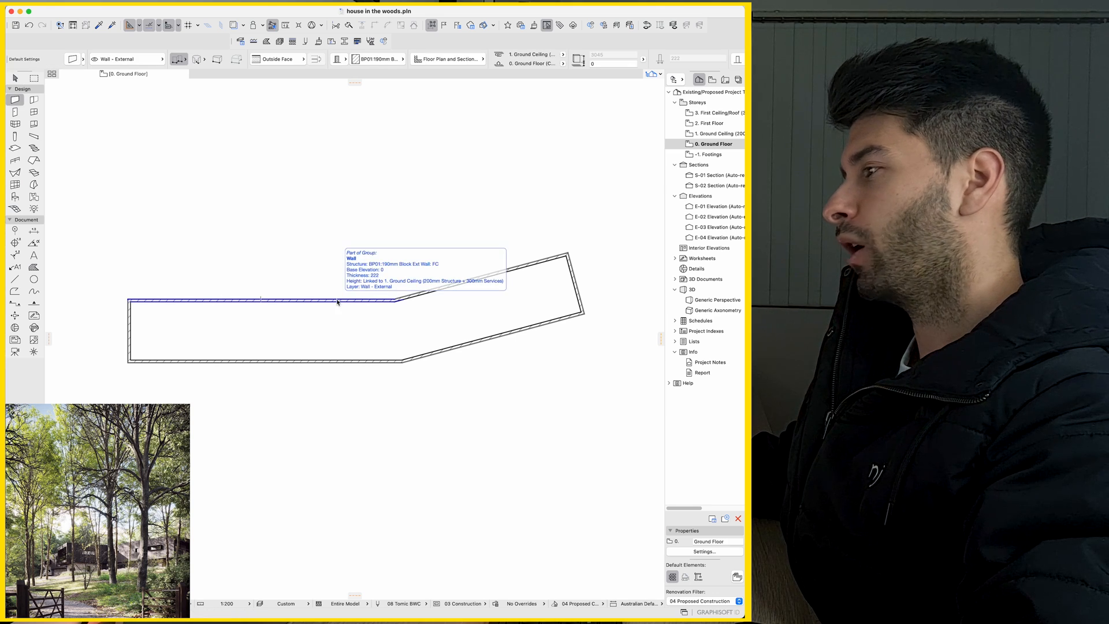
pyautogui.click(331, 299)
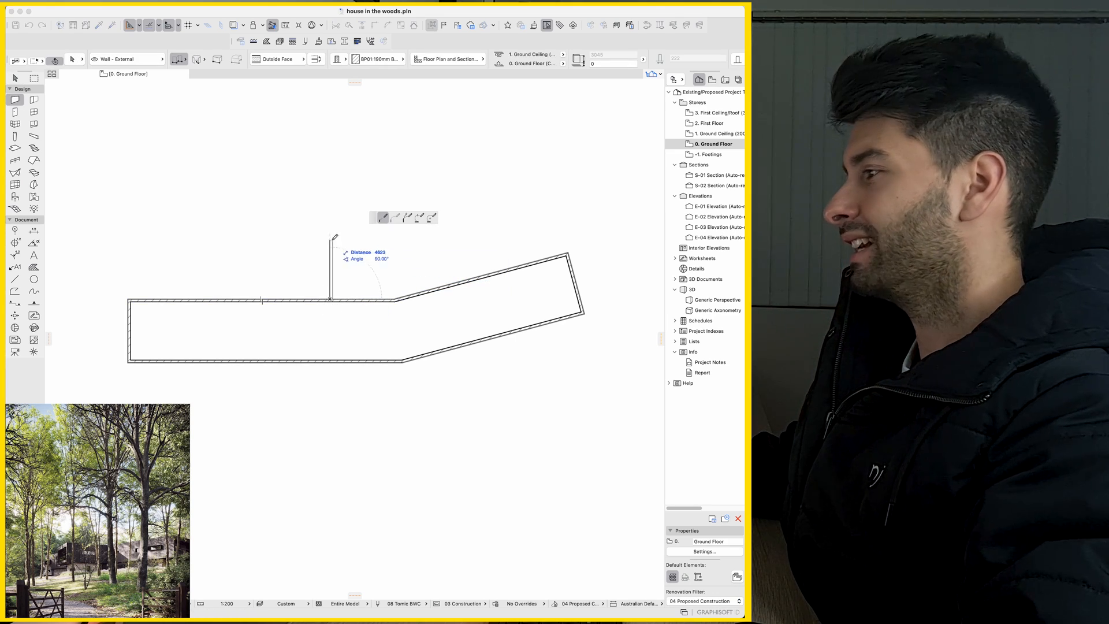
pyautogui.click(330, 214)
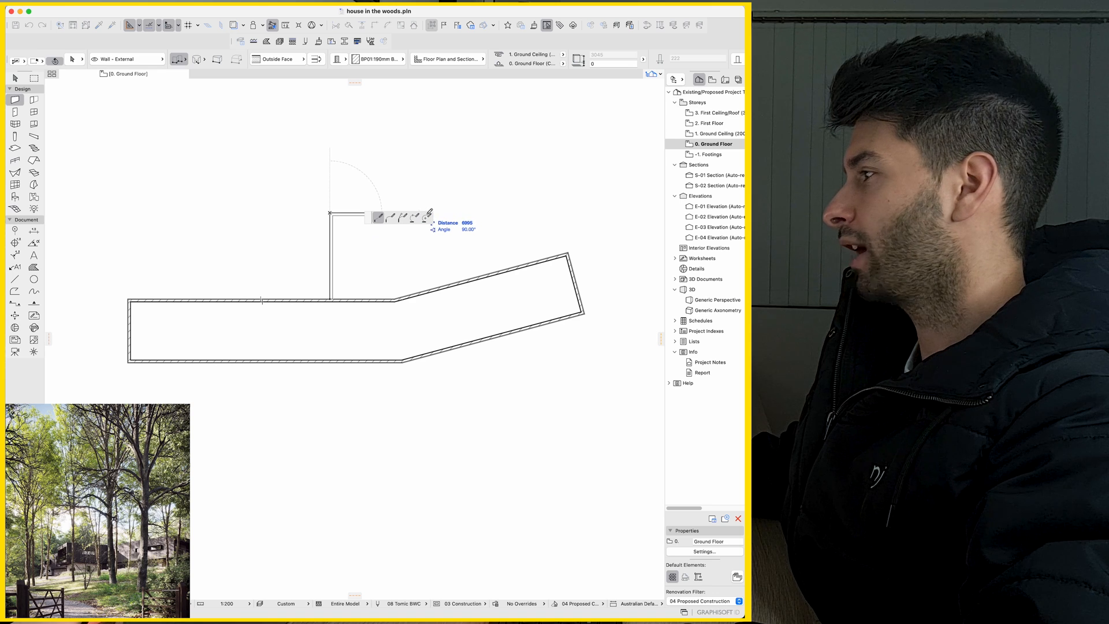
pyautogui.doubleClick(419, 297)
pyautogui.moveTo(441, 195); pyautogui.dragTo(330, 303)
pyautogui.press('Escape')
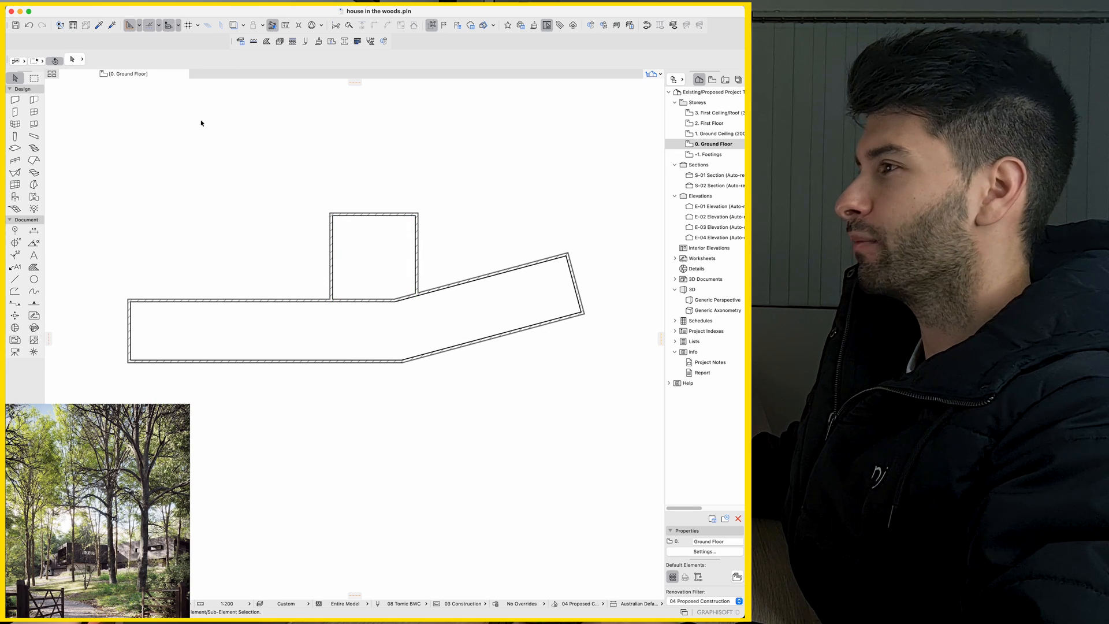
pyautogui.click(34, 80)
# Marquee the whole plan and show it in 3D perspective.
pyautogui.moveTo(82, 120); pyautogui.dragTo(615, 415)
pyautogui.rightClick(483, 380)
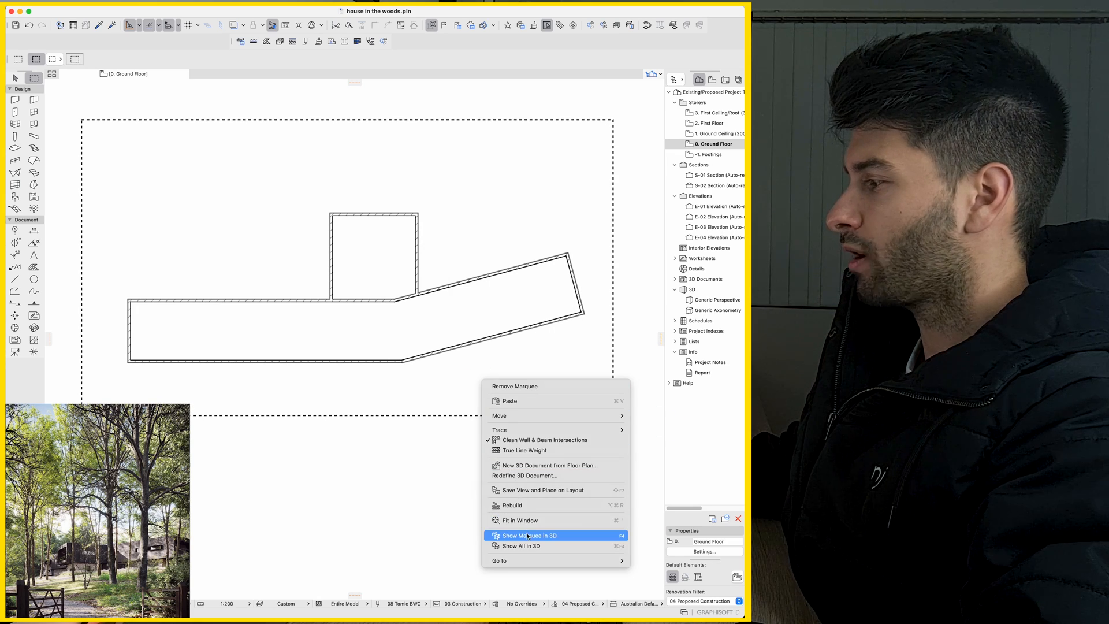
pyautogui.click(529, 534)
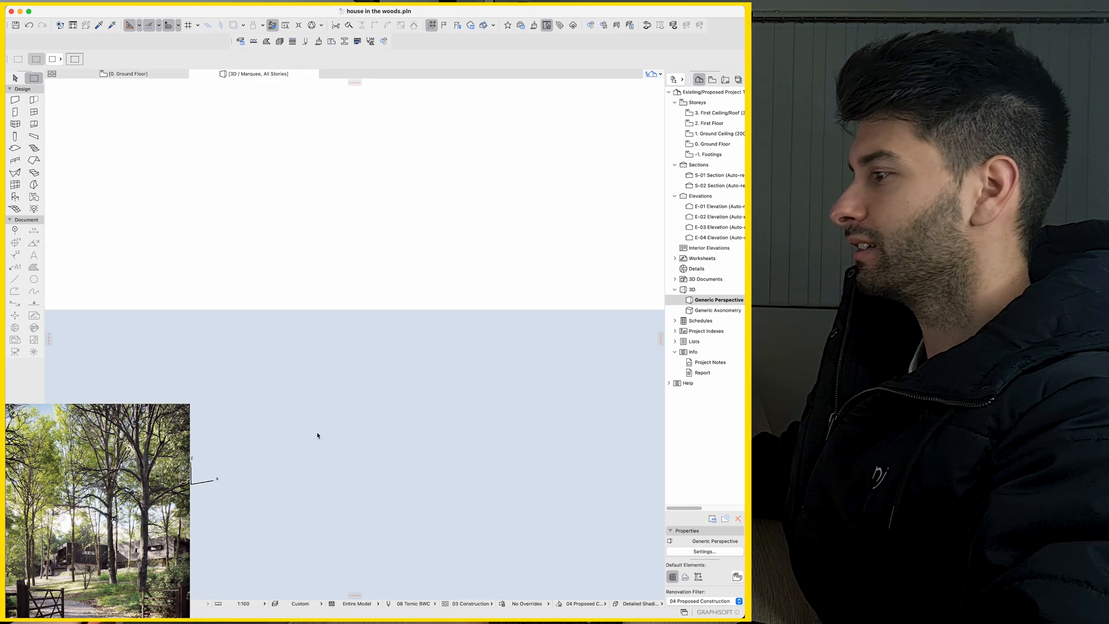
pyautogui.moveTo(316, 432)
pyautogui.keyDown('shift'); pyautogui.mouseDown(button='middle')
pyautogui.moveTo(159, 358)
pyautogui.moveTo(470, 382)
pyautogui.moveTo(494, 418)
pyautogui.mouseUp(button='middle'); pyautogui.keyUp('shift')
pyautogui.moveTo(541, 477)
pyautogui.keyDown('shift'); pyautogui.mouseDown(button='middle')
pyautogui.moveTo(520, 434)
pyautogui.moveTo(535, 466)
pyautogui.mouseUp(button='middle'); pyautogui.keyUp('shift')
# Orbit the model and select all nine walls in the 3D view.
pyautogui.moveTo(539, 473)
pyautogui.mouseDown()
pyautogui.moveTo(186, 326)
pyautogui.moveTo(174, 269)
pyautogui.mouseUp()
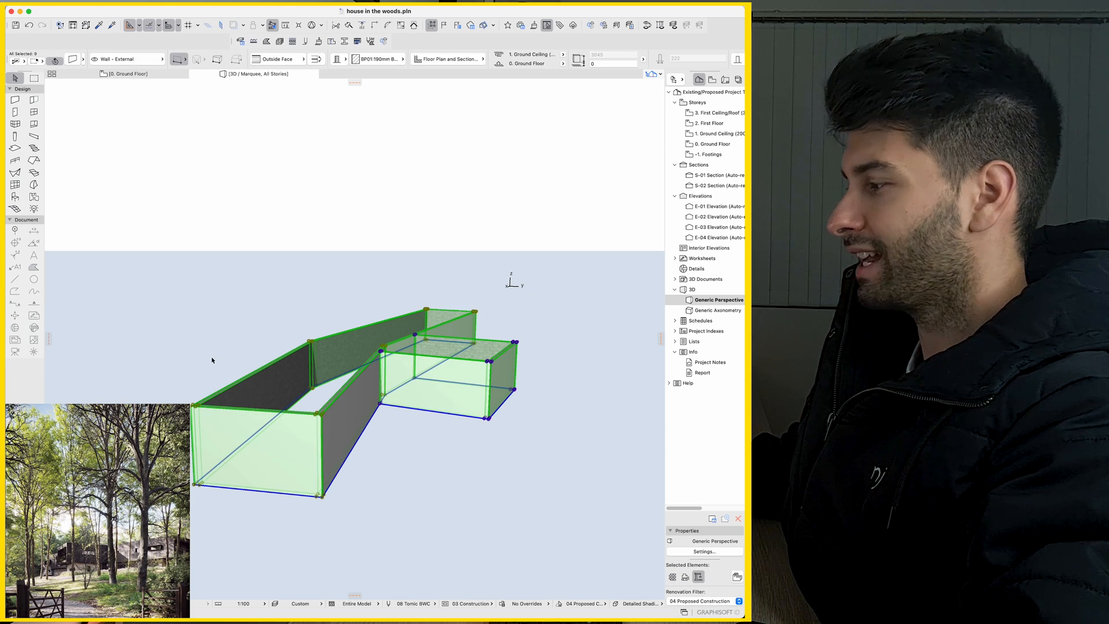
pyautogui.click(212, 359)
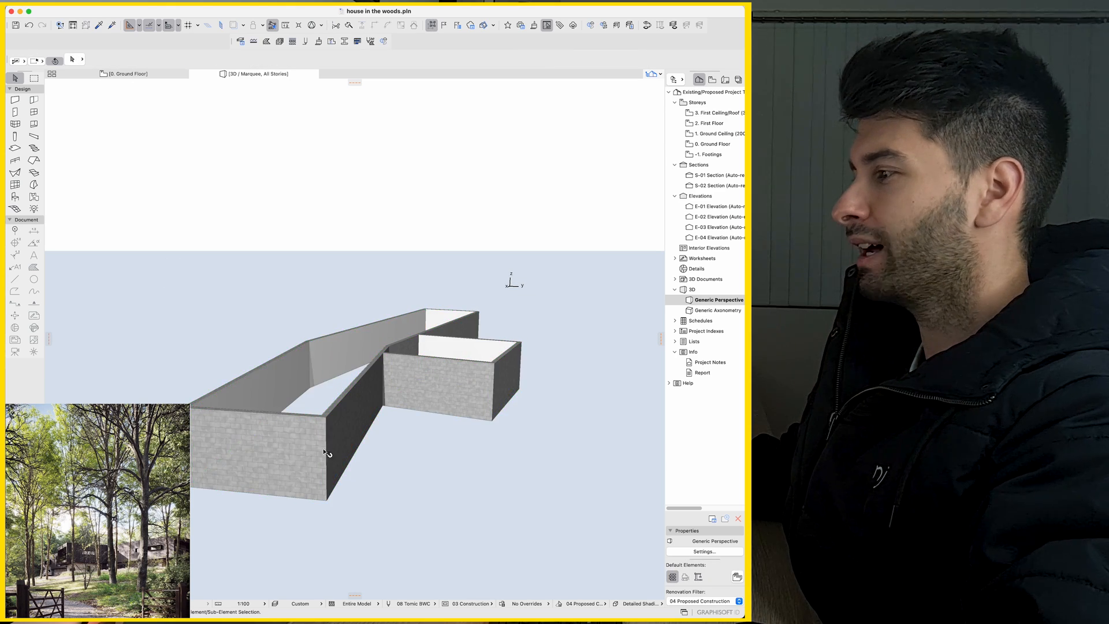
pyautogui.moveTo(304, 391)
pyautogui.keyDown('shift'); pyautogui.mouseDown(button='middle')
pyautogui.moveTo(354, 437)
pyautogui.moveTo(301, 373)
pyautogui.mouseUp(button='middle'); pyautogui.keyUp('shift')
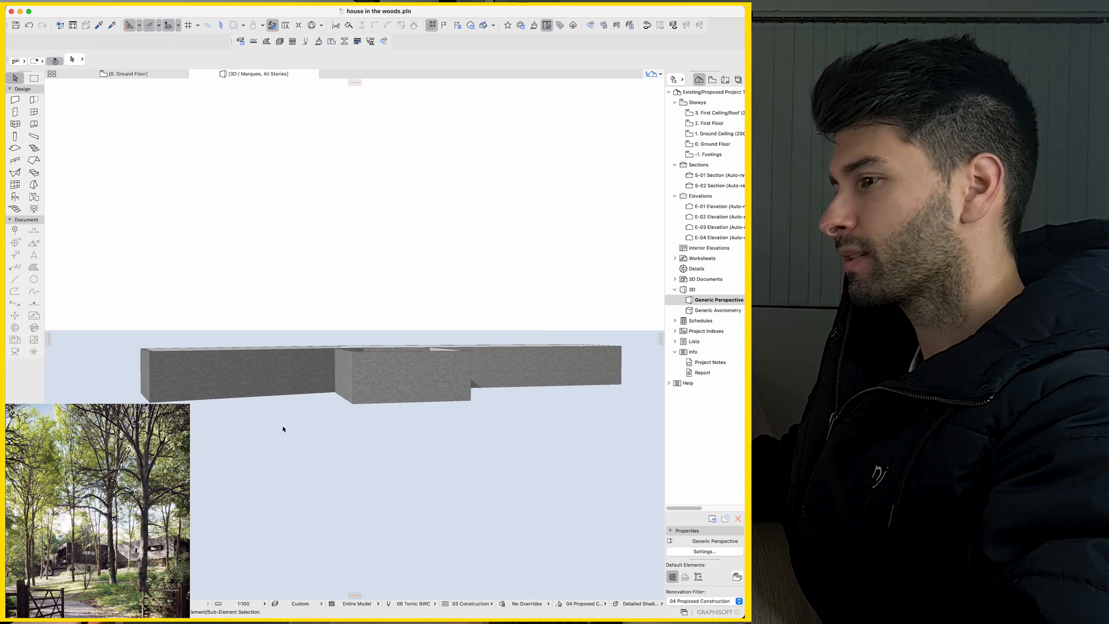
pyautogui.keyDown('shift'); pyautogui.moveTo(283, 428); pyautogui.dragTo(283, 382, button='middle'); pyautogui.keyUp('shift')
pyautogui.keyDown('shift'); pyautogui.moveTo(216, 378); pyautogui.dragTo(260, 377, button='middle'); pyautogui.keyUp('shift')
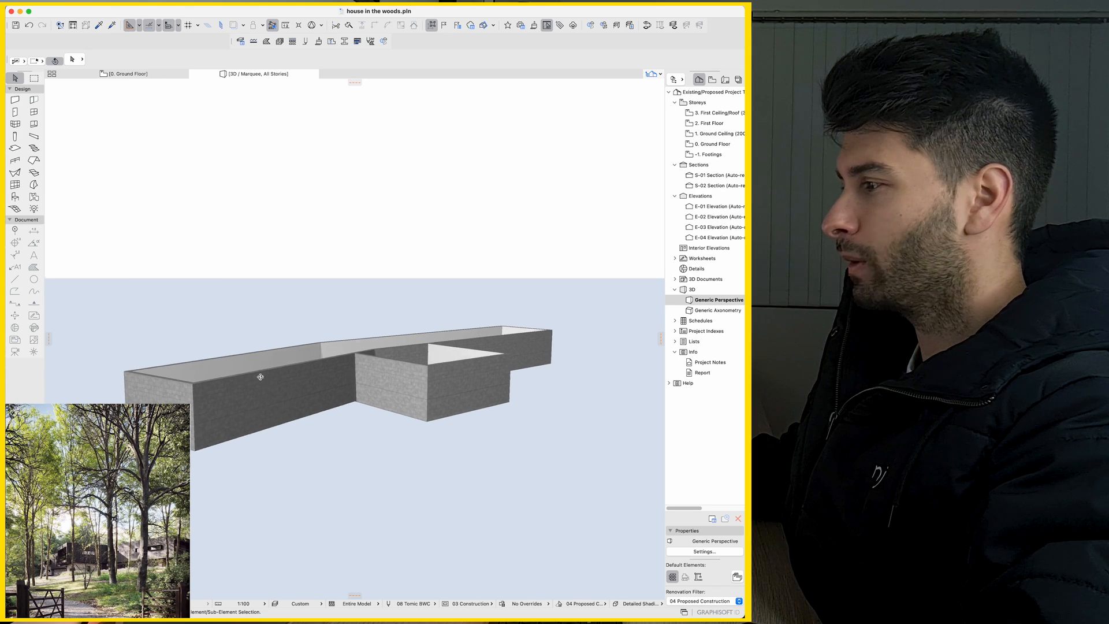
pyautogui.moveTo(560, 498); pyautogui.dragTo(110, 299)
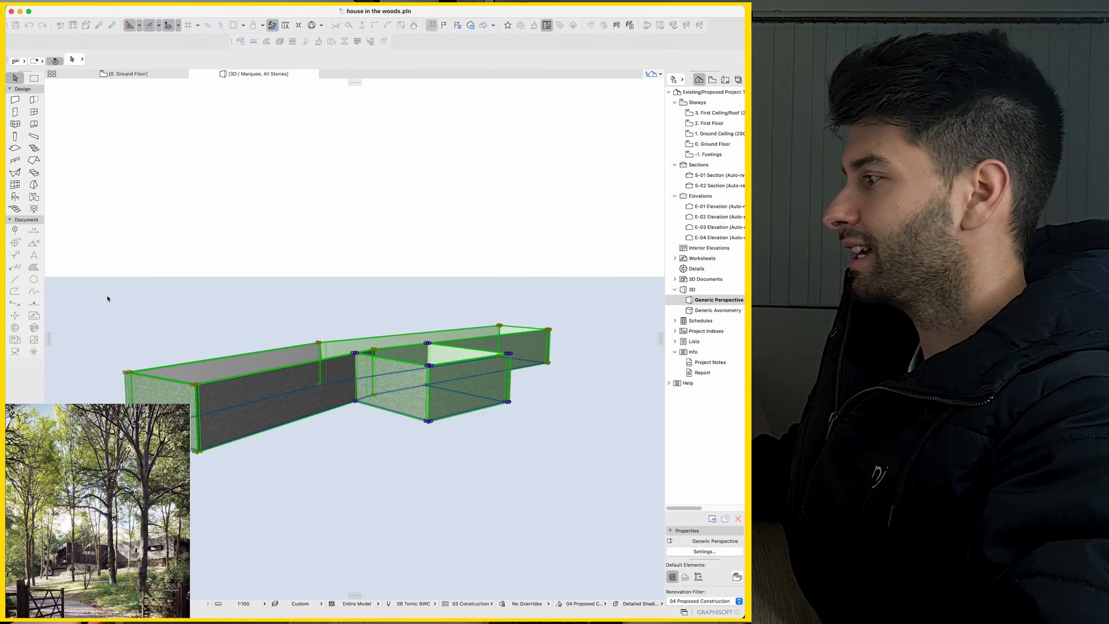
# Override every surface of the selected walls to Stonework - 02 and confirm.
pyautogui.hotkey('ctrl', 't')
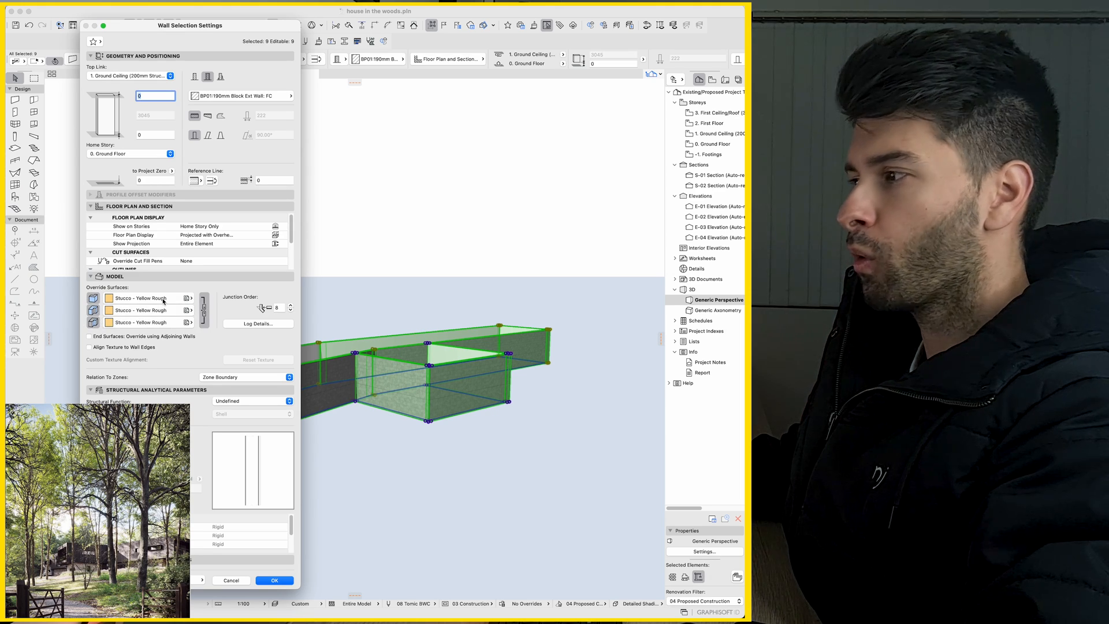
pyautogui.click(162, 300)
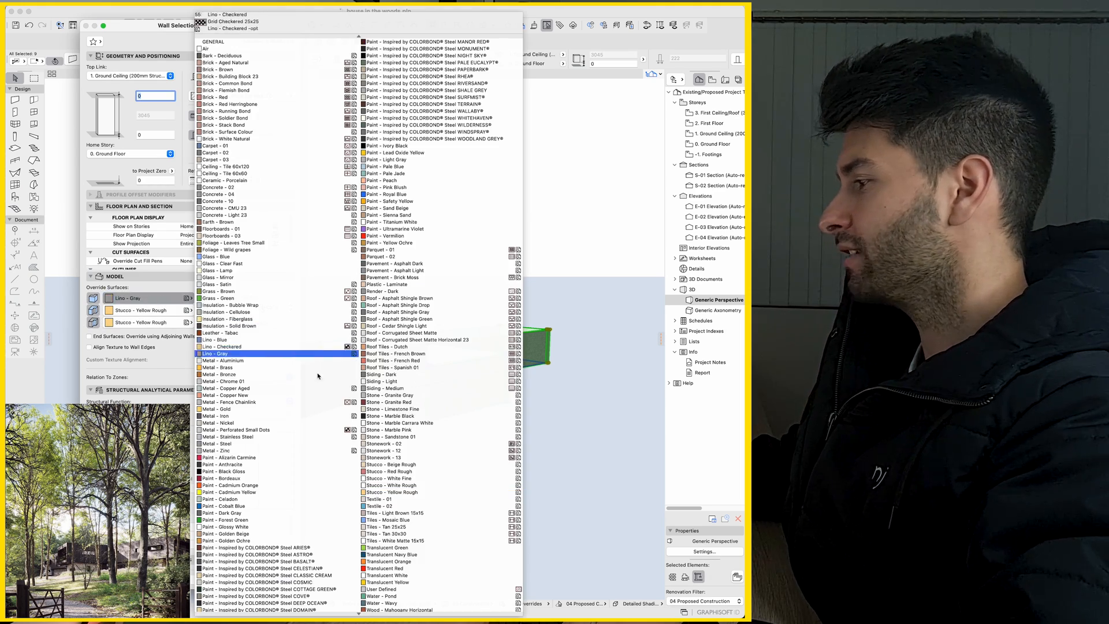
pyautogui.scroll(-3, 328, 385)
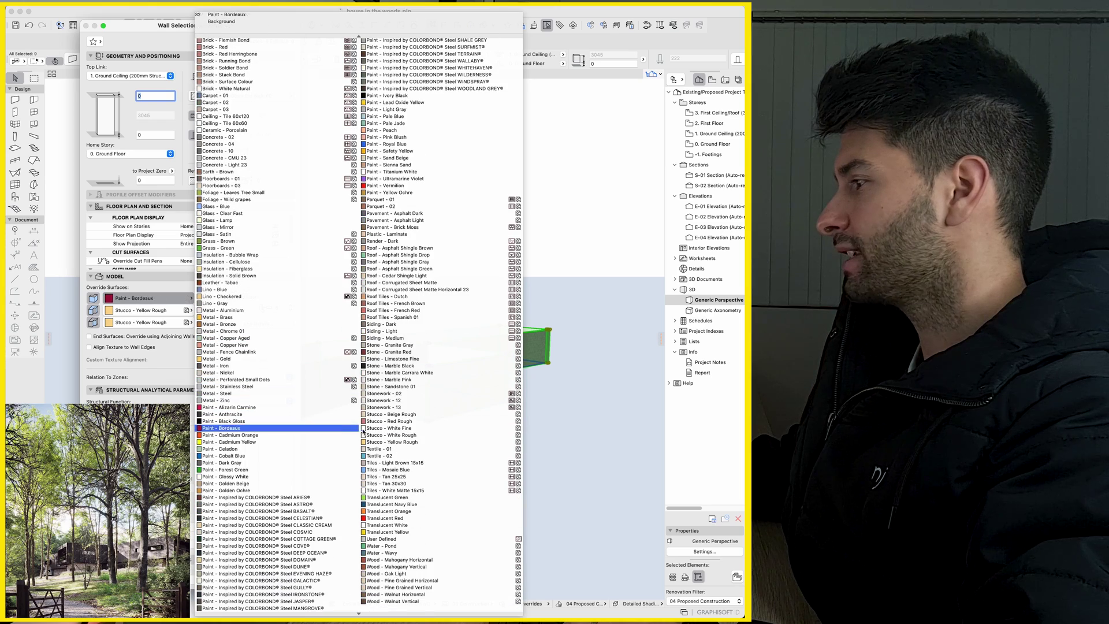
pyautogui.click(409, 396)
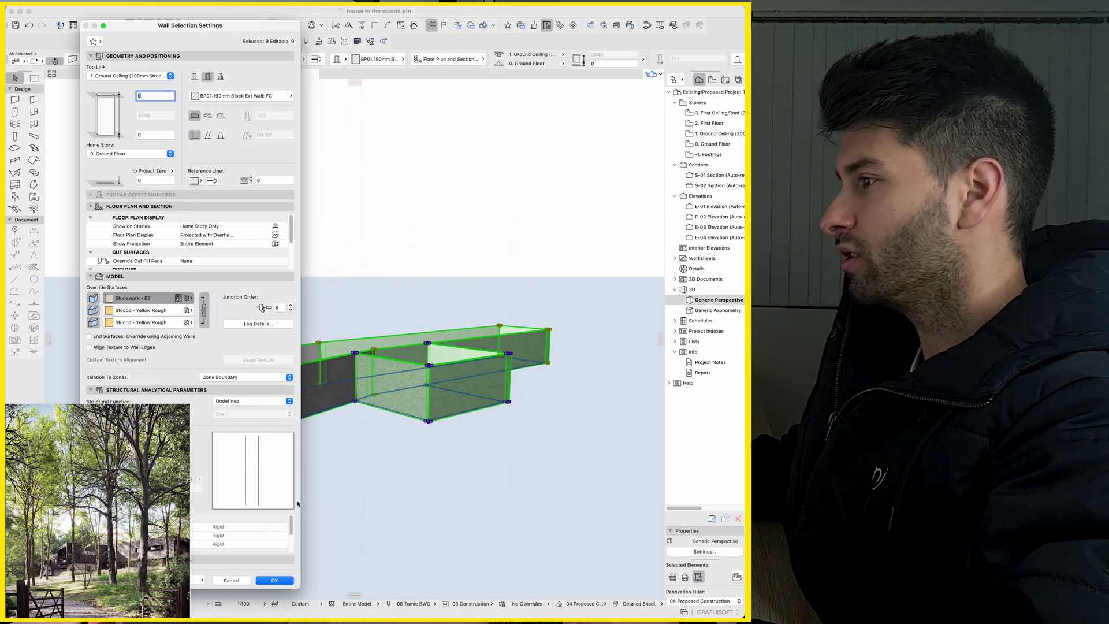
pyautogui.click(274, 581)
pyautogui.press('Escape')
pyautogui.scroll(4, 297, 412)
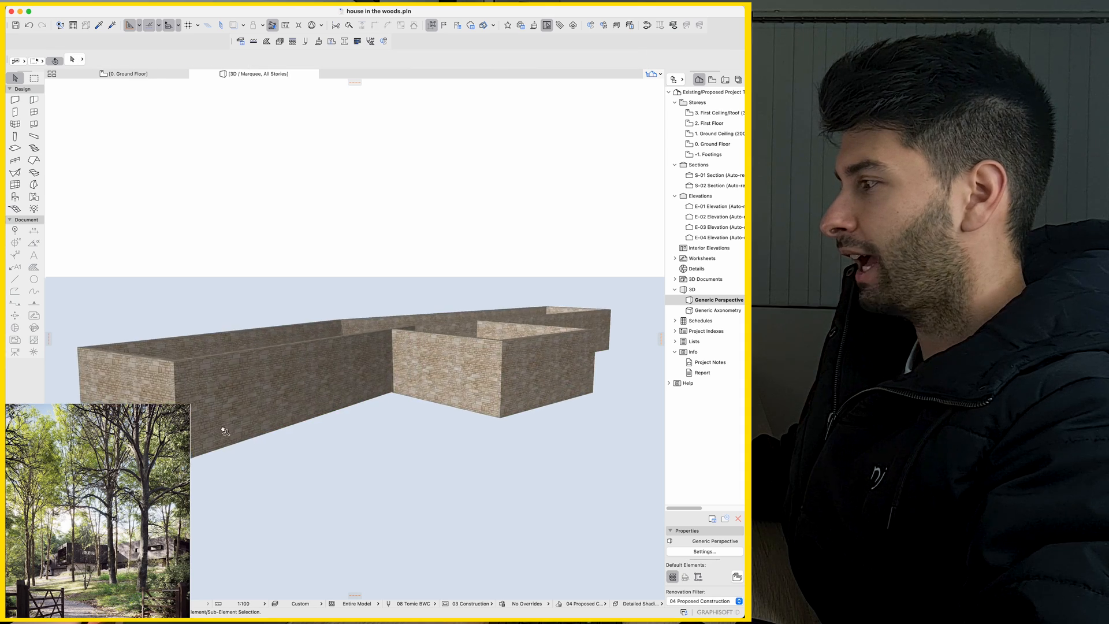
pyautogui.keyDown('shift'); pyautogui.moveTo(298, 411); pyautogui.dragTo(231, 429, button='middle'); pyautogui.keyUp('shift')
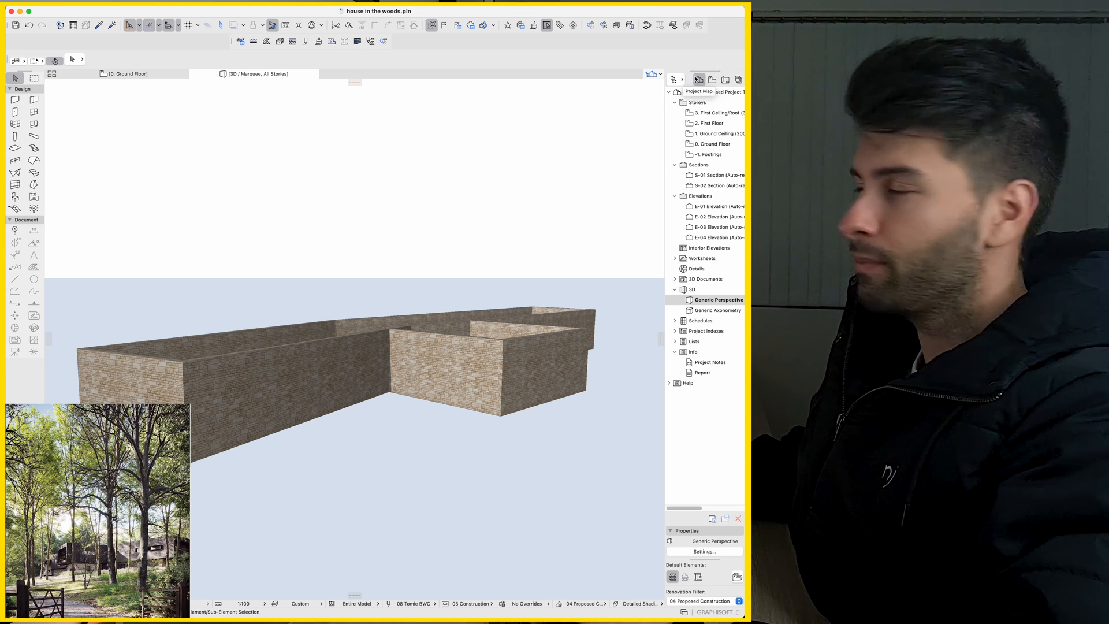
# Switch to the First Floor plan with the Ground Floor shown as trace reference.
pyautogui.doubleClick(717, 123)
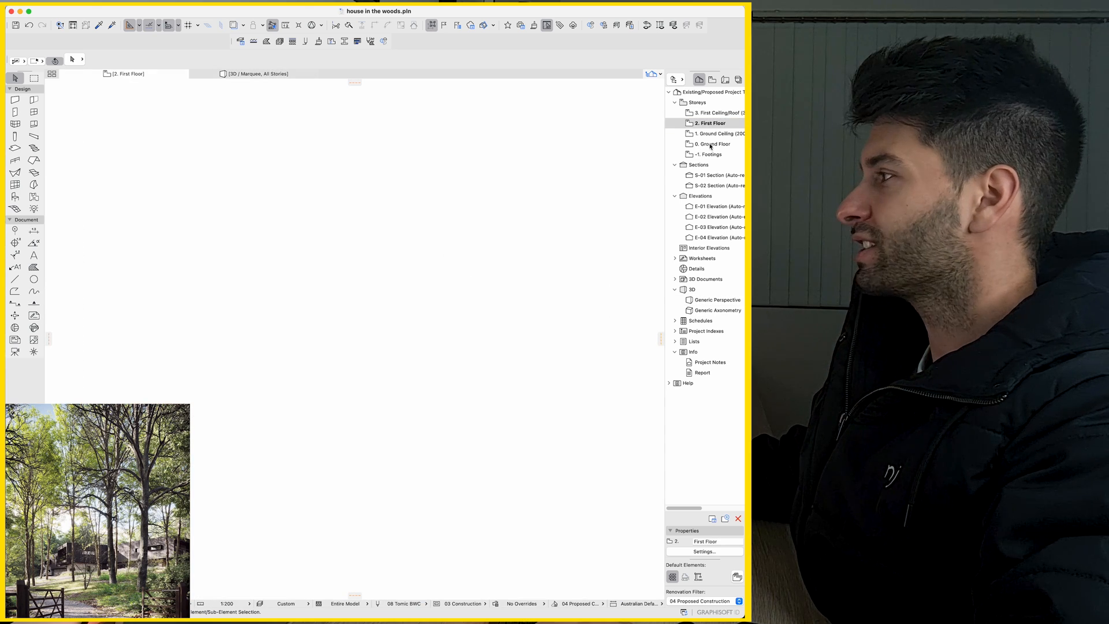
pyautogui.rightClick(710, 143)
pyautogui.click(634, 197)
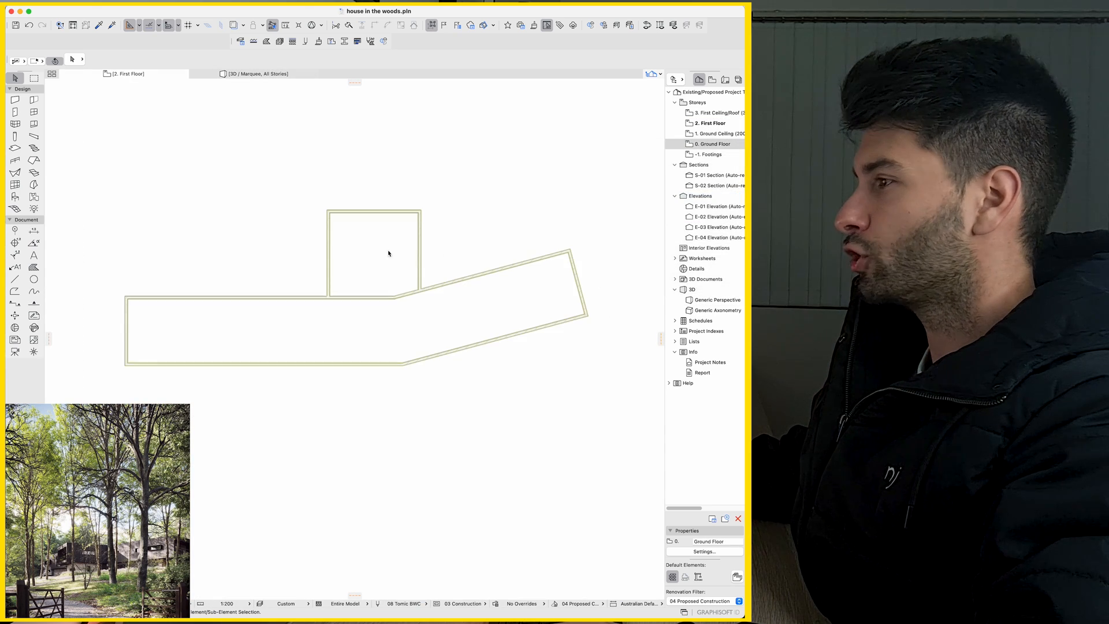
# Trace SP03 90mm Stud Partition walls along the ground-floor outline from the small room's corner.
pyautogui.click(17, 101)
pyautogui.click(391, 63)
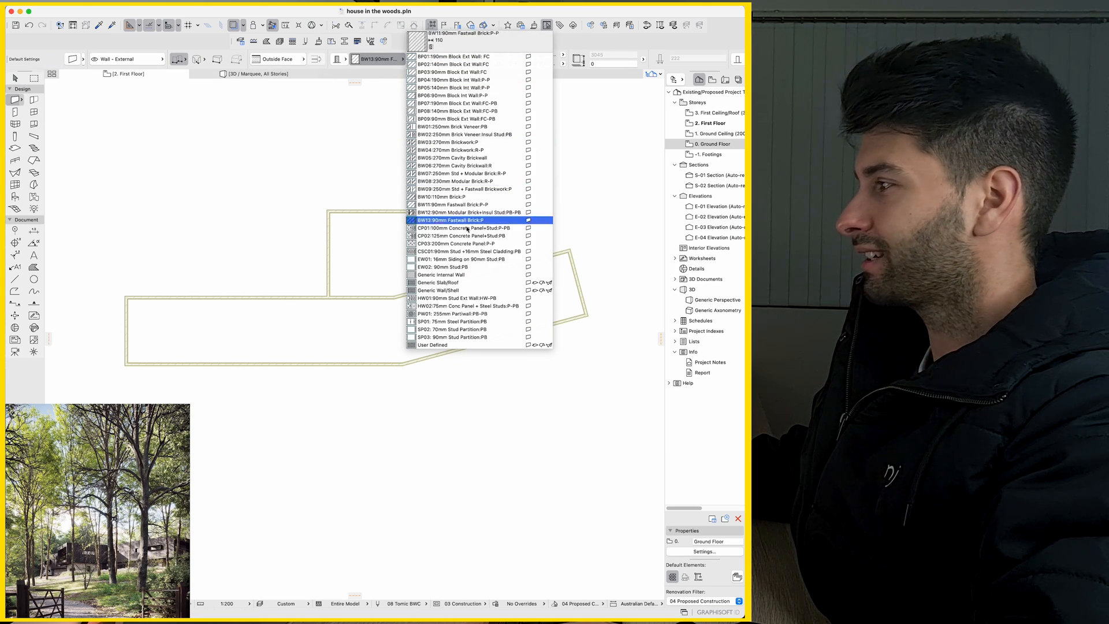
pyautogui.click(453, 337)
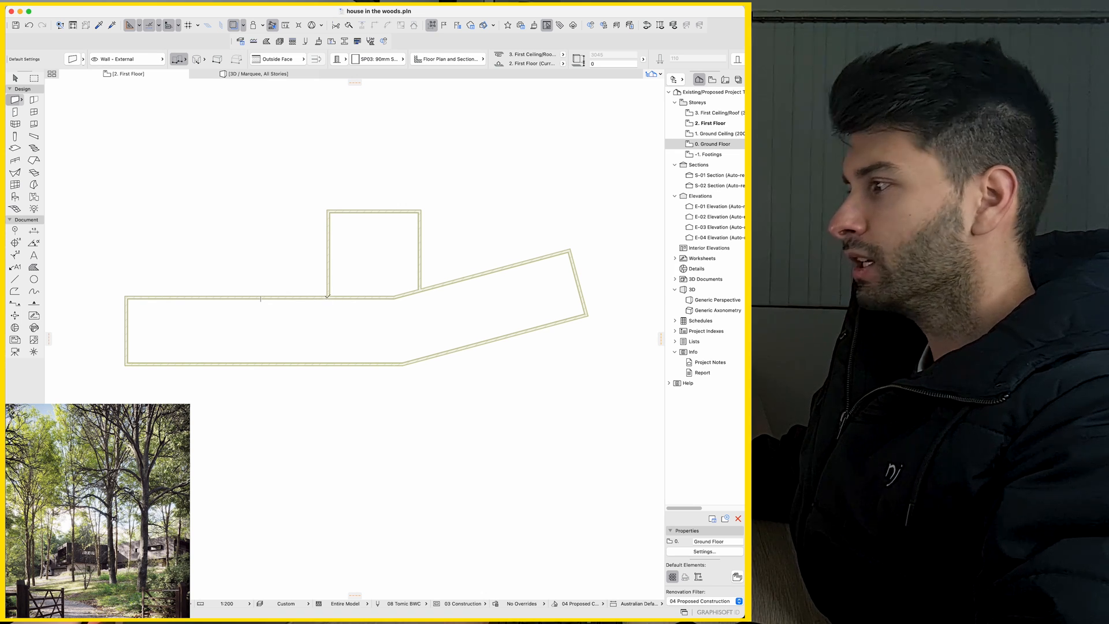
pyautogui.click(327, 296)
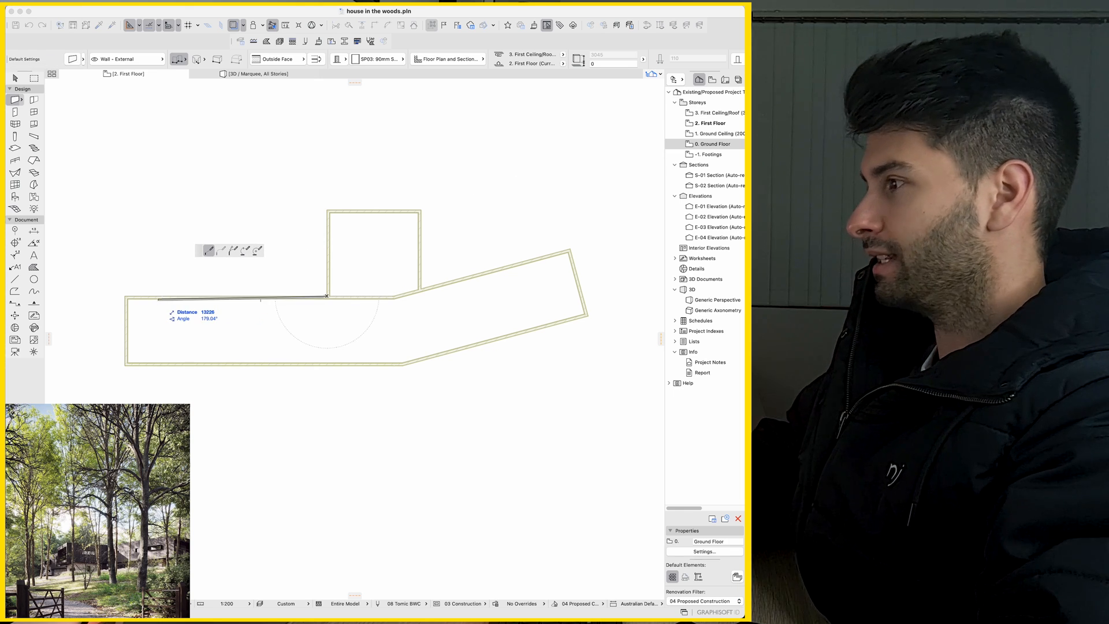
pyautogui.click(128, 296)
pyautogui.click(403, 364)
pyautogui.click(590, 317)
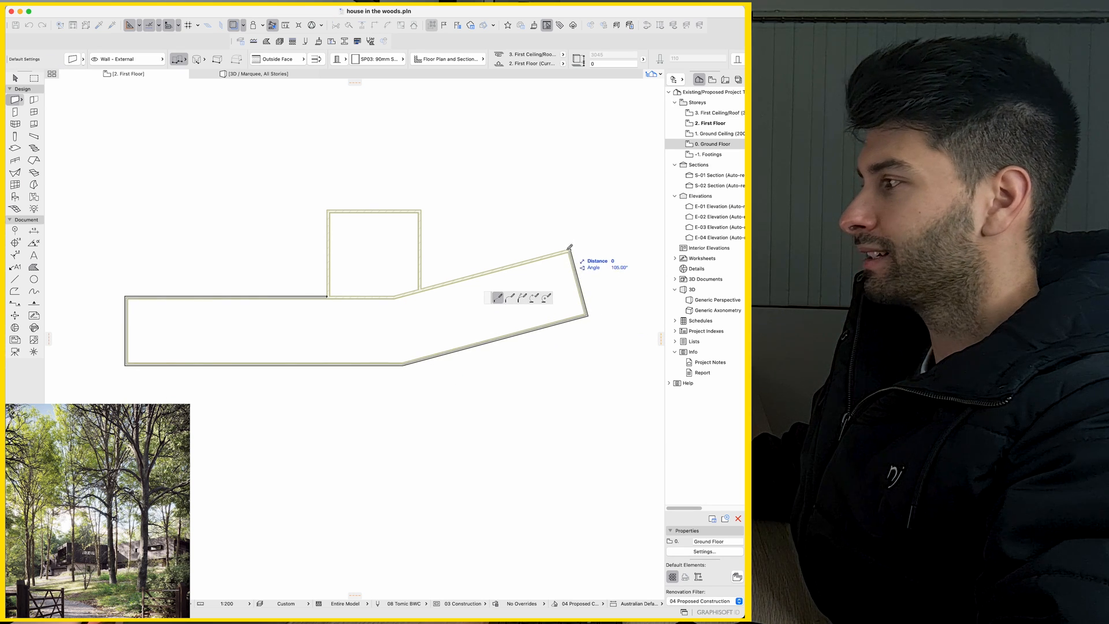
# Finish the wall chain and offset all its edges outward past the ground-floor trace.
pyautogui.click(327, 209)
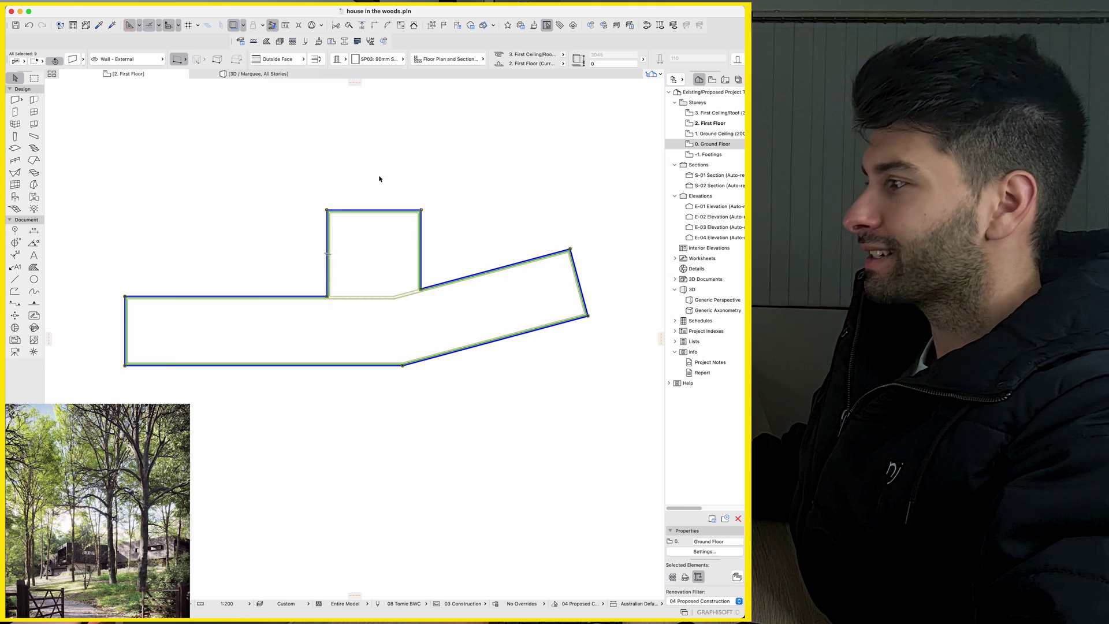
pyautogui.click(328, 259)
pyautogui.write('500')
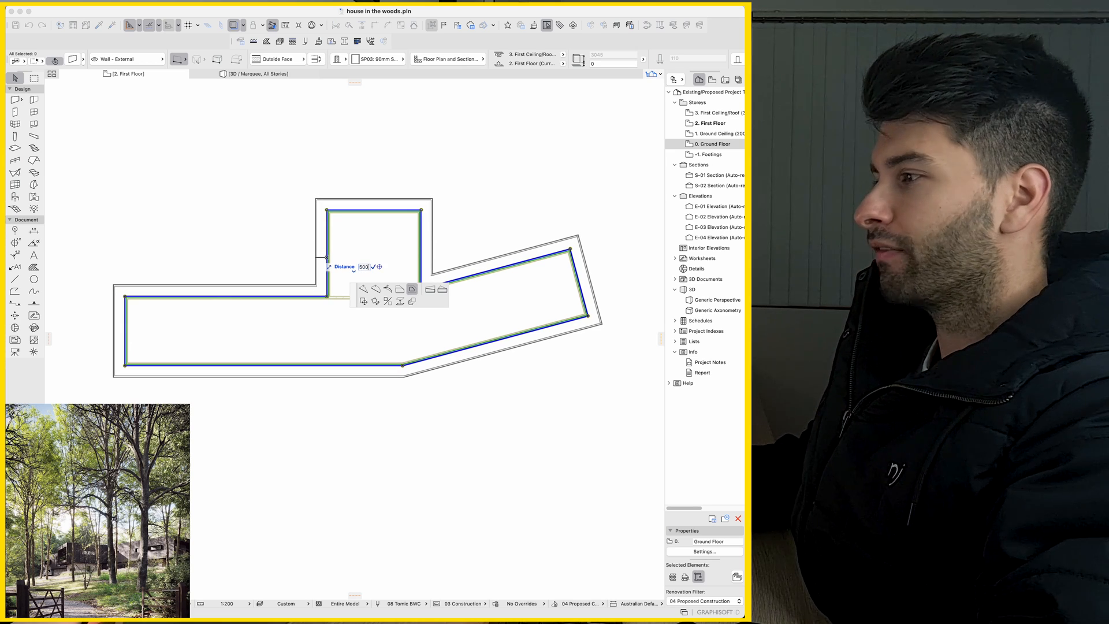
pyautogui.click(323, 261)
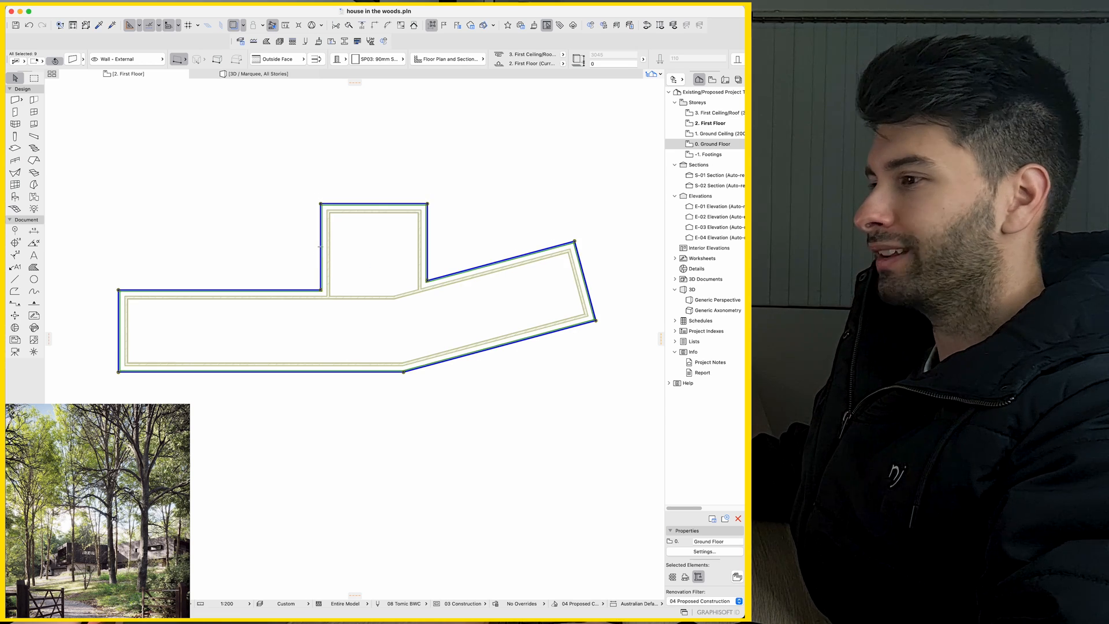
pyautogui.press('Escape')
# Move the small room's top wall out 250 and extend its side walls to meet it.
pyautogui.click(373, 206)
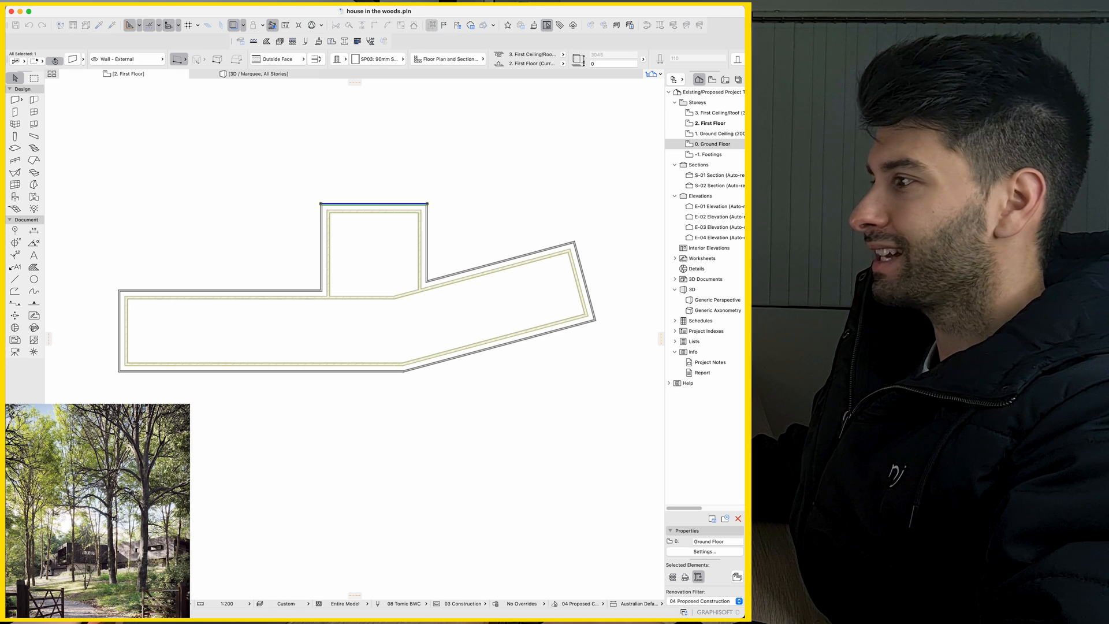
pyautogui.moveTo(373, 205); pyautogui.dragTo(426, 176)
pyautogui.write('250')
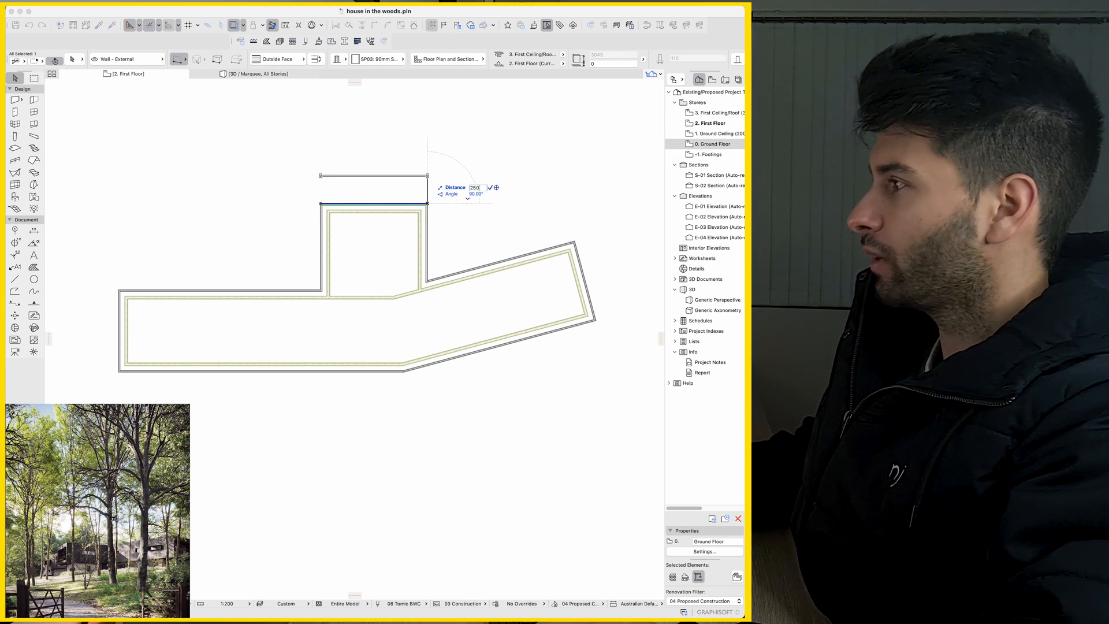
pyautogui.press('Return')
pyautogui.keyDown('shift'); pyautogui.click(320, 243); pyautogui.keyUp('shift')
pyautogui.keyDown('shift'); pyautogui.click(426, 242); pyautogui.keyUp('shift')
pyautogui.press('super+minus')
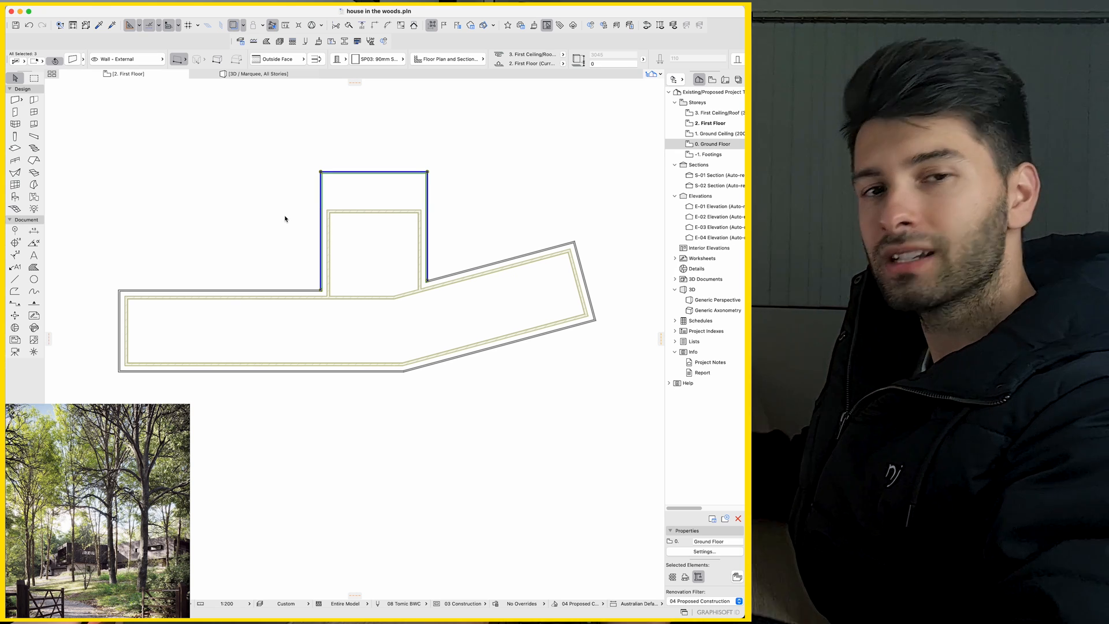
pyautogui.click(285, 218)
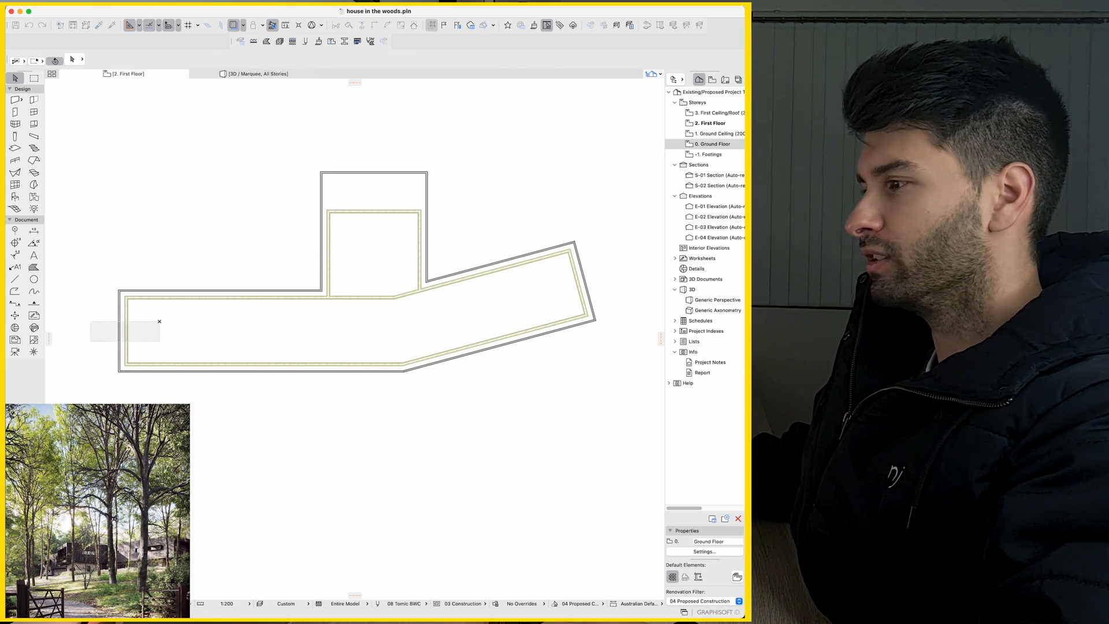
# Move the left end wall further out and switch to the 3D view.
pyautogui.click(120, 330)
pyautogui.moveTo(121, 329)
pyautogui.mouseDown()
pyautogui.moveTo(99, 308)
pyautogui.moveTo(87, 329)
pyautogui.mouseUp()
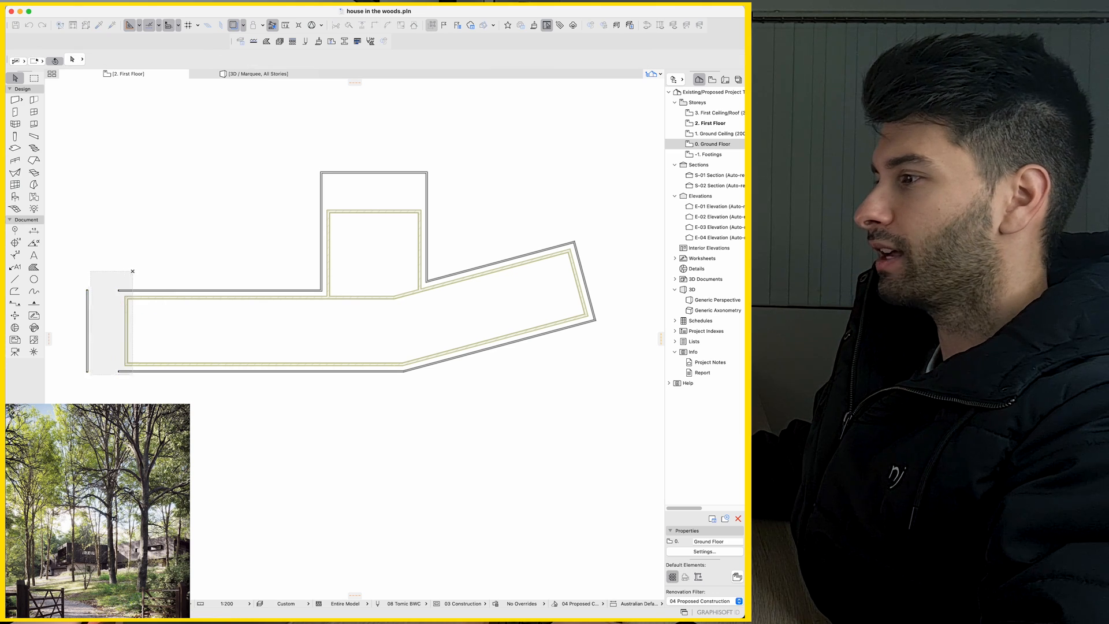
pyautogui.press('super+minus')
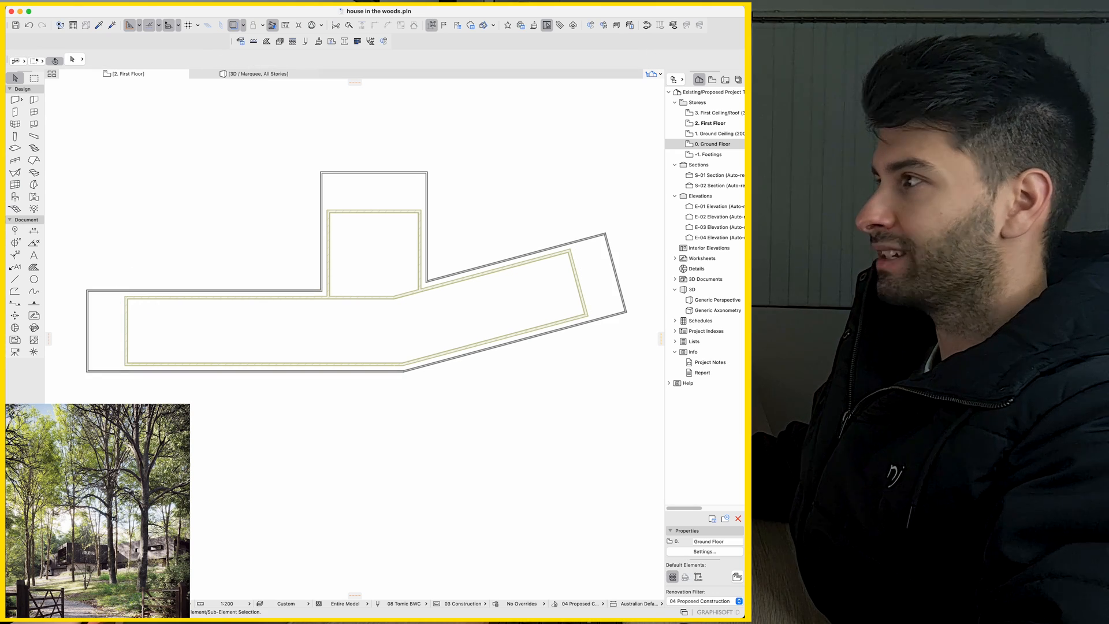
pyautogui.press('F3')
# Show all elements in the 3D view.
pyautogui.moveTo(348, 347)
pyautogui.keyDown('shift'); pyautogui.mouseDown(button='middle')
pyautogui.moveTo(347, 391)
pyautogui.moveTo(303, 364)
pyautogui.mouseUp(button='middle'); pyautogui.keyUp('shift')
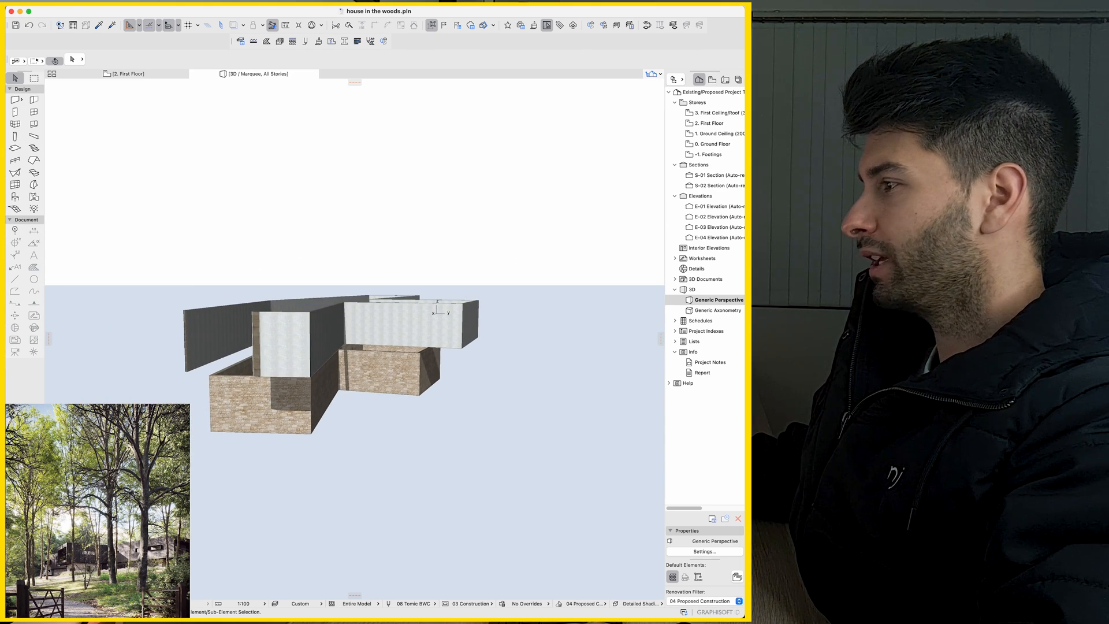
pyautogui.rightClick(227, 269)
pyautogui.click(286, 365)
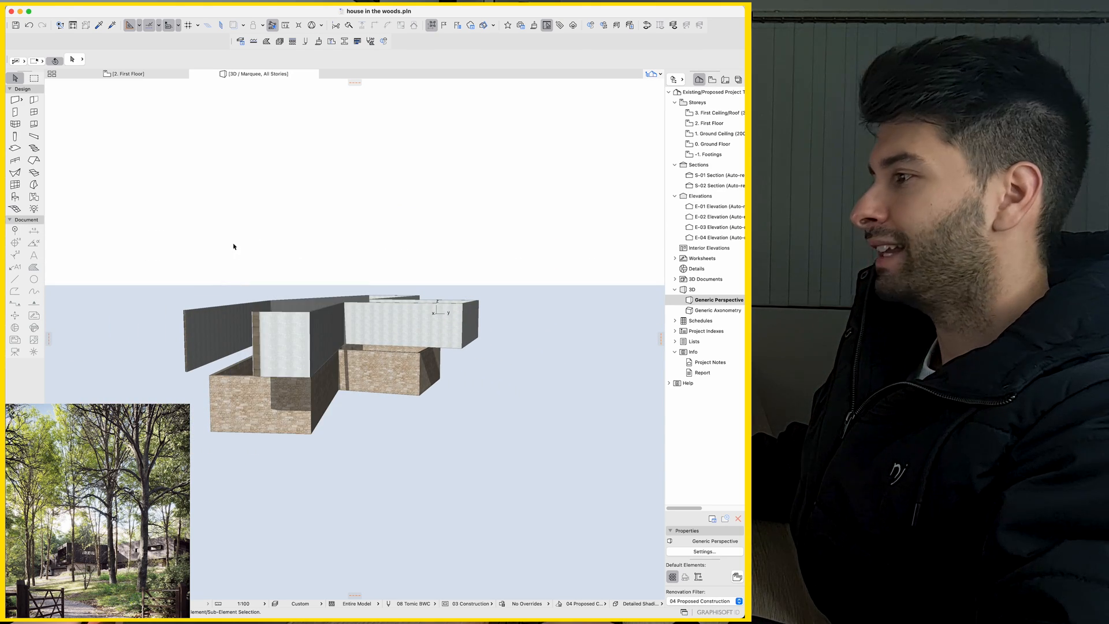
pyautogui.rightClick(215, 251)
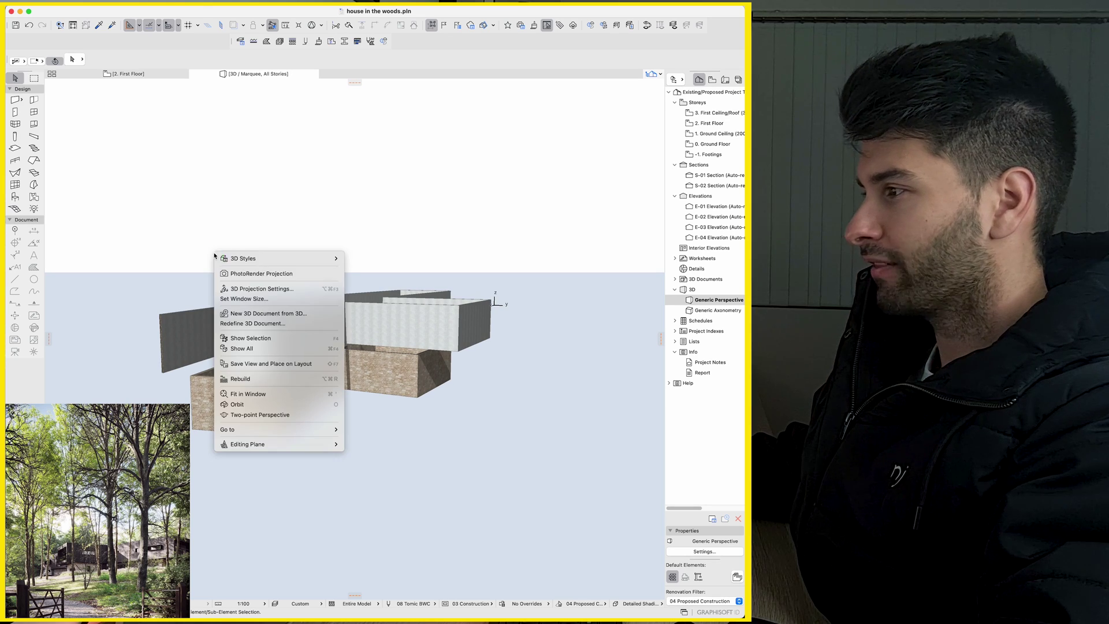
pyautogui.click(262, 350)
# Orbit to view the building from below and bring up Storey Settings.
pyautogui.moveTo(364, 347)
pyautogui.keyDown('shift'); pyautogui.mouseDown(button='middle')
pyautogui.moveTo(366, 319)
pyautogui.moveTo(406, 312)
pyautogui.mouseUp(button='middle'); pyautogui.keyUp('shift')
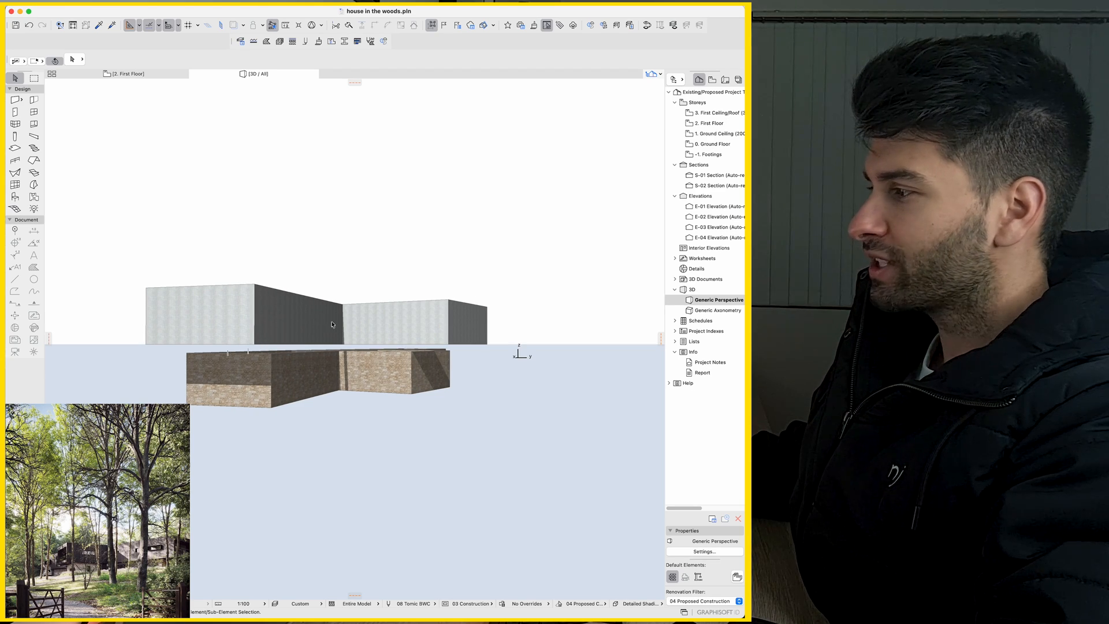
pyautogui.keyDown('shift'); pyautogui.moveTo(314, 328); pyautogui.dragTo(320, 370, button='middle'); pyautogui.keyUp('shift')
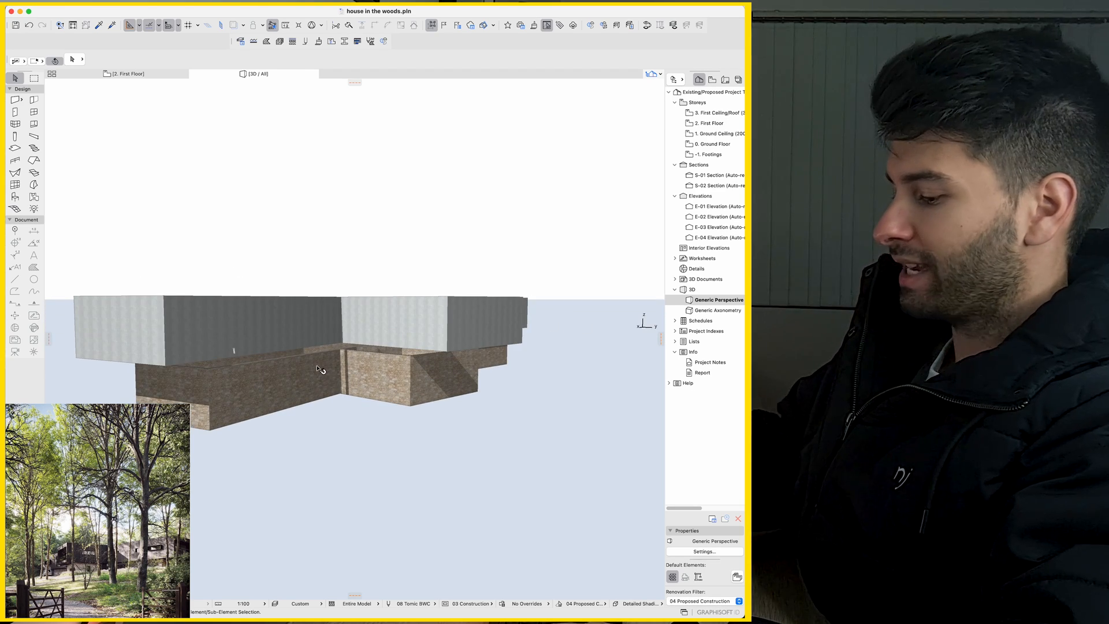
pyautogui.hotkey('ctrl', '7')
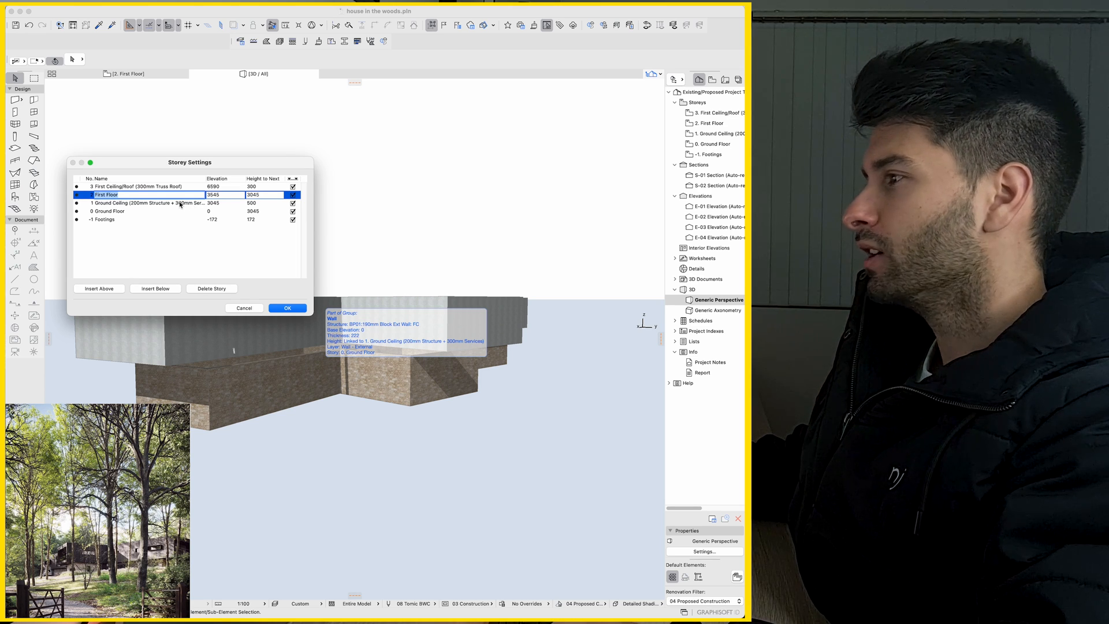
# Set the Ground Floor height to next storey to 2745 and apply.
pyautogui.click(147, 203)
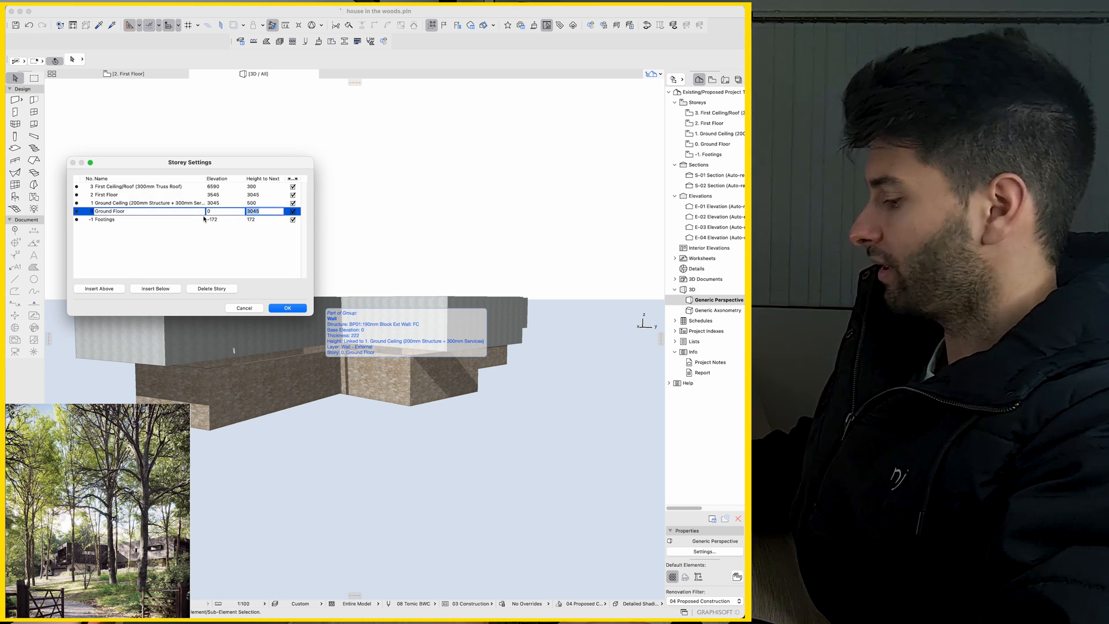
pyautogui.write('27')
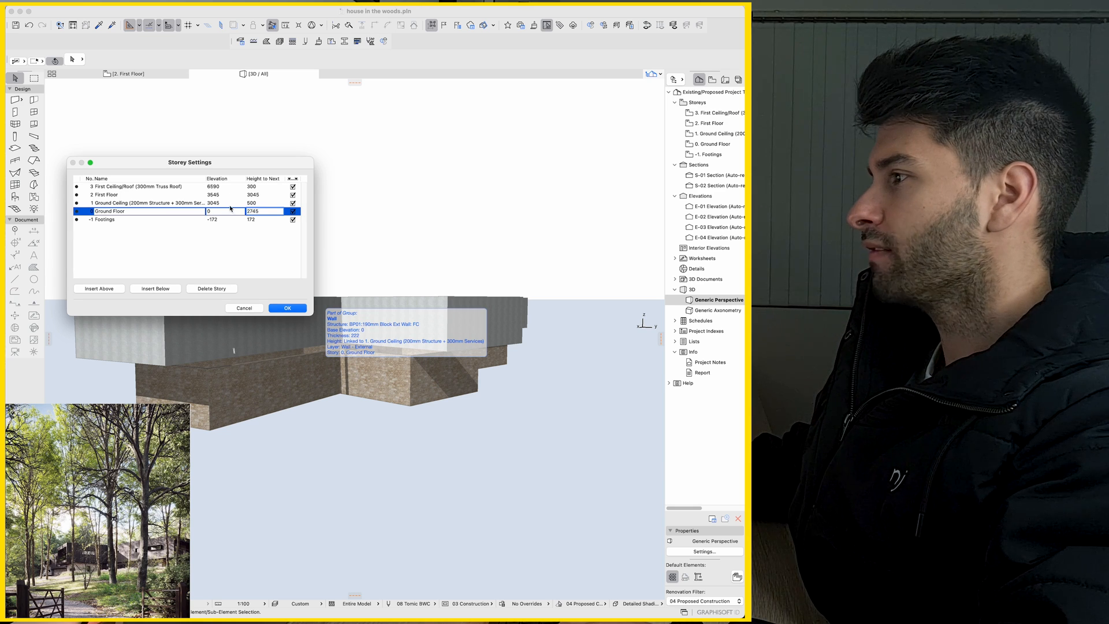
pyautogui.click(266, 203)
pyautogui.write('300')
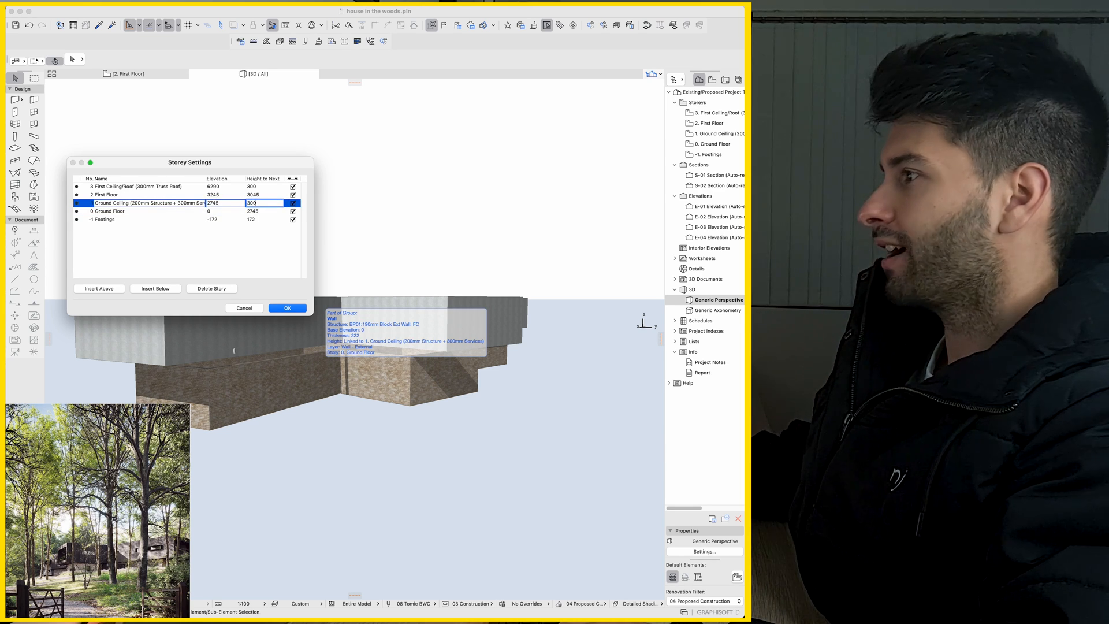
pyautogui.click(286, 308)
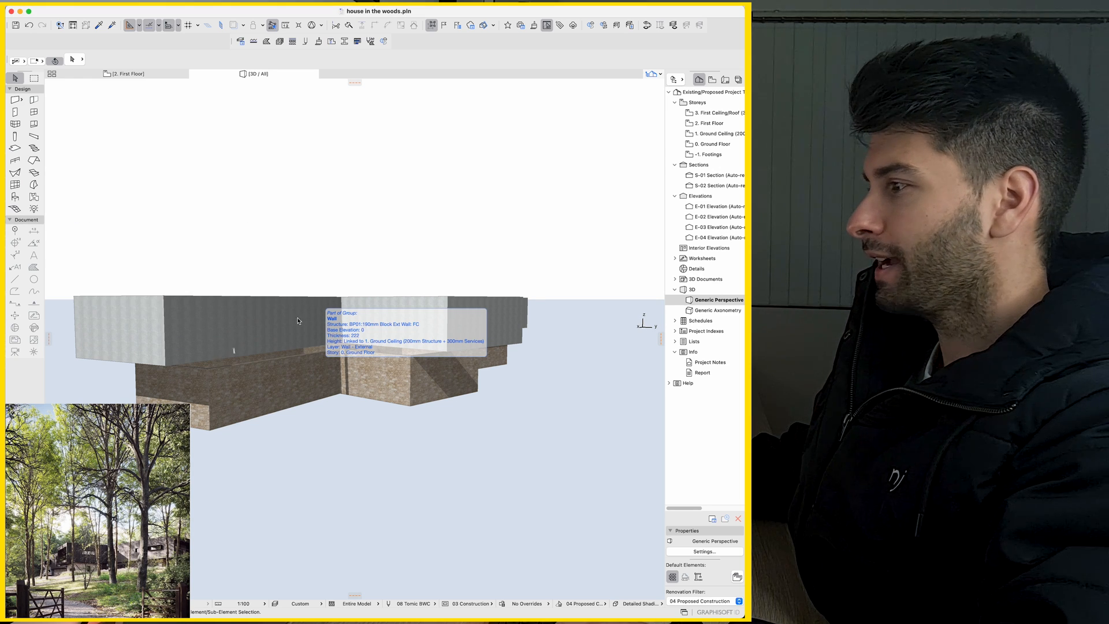
# Extend the nine first-floor walls 300 below their storey, then reopen their settings.
pyautogui.moveTo(555, 260); pyautogui.dragTo(210, 328)
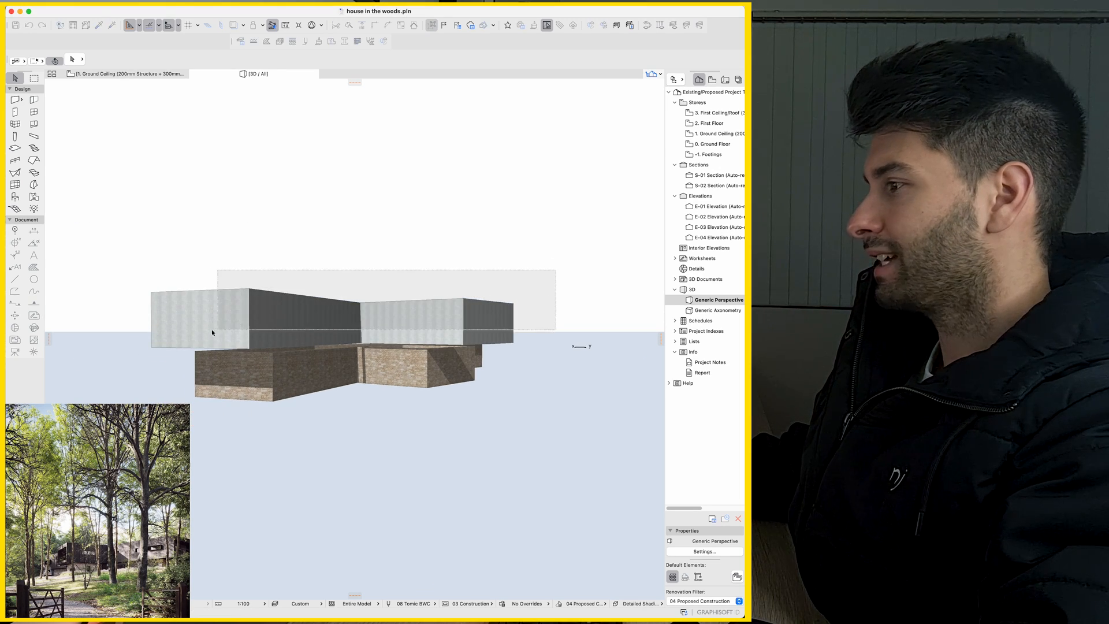
pyautogui.press('super+t')
pyautogui.write('-300')
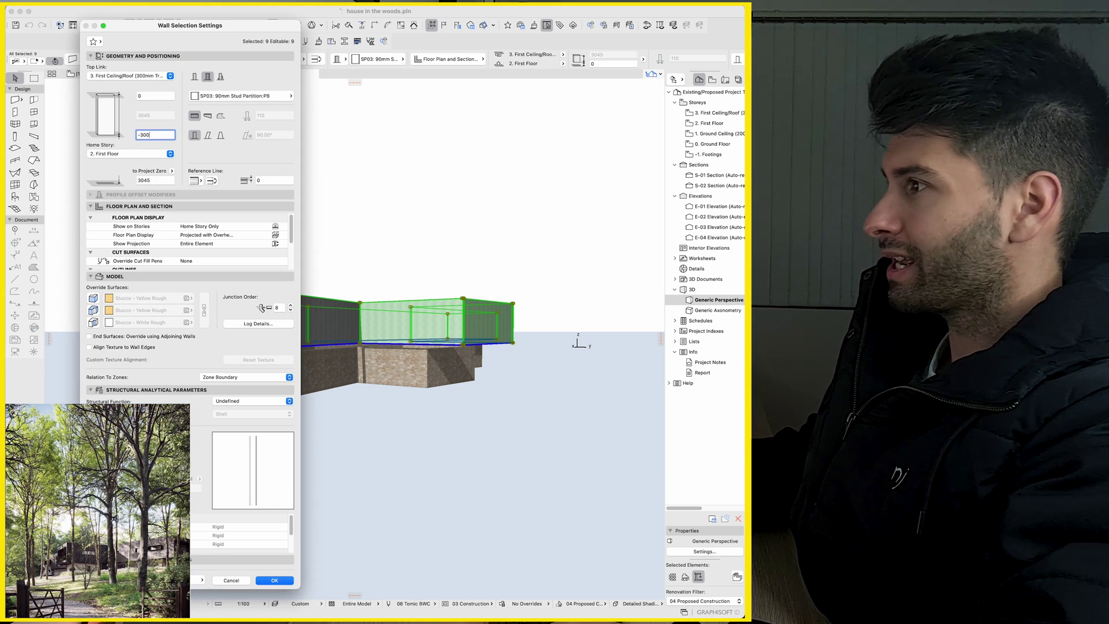
pyautogui.press('Return')
pyautogui.press('Escape')
pyautogui.keyDown('shift'); pyautogui.moveTo(322, 366); pyautogui.dragTo(197, 366, button='middle'); pyautogui.keyUp('shift')
pyautogui.hotkey('ctrl', 'z')
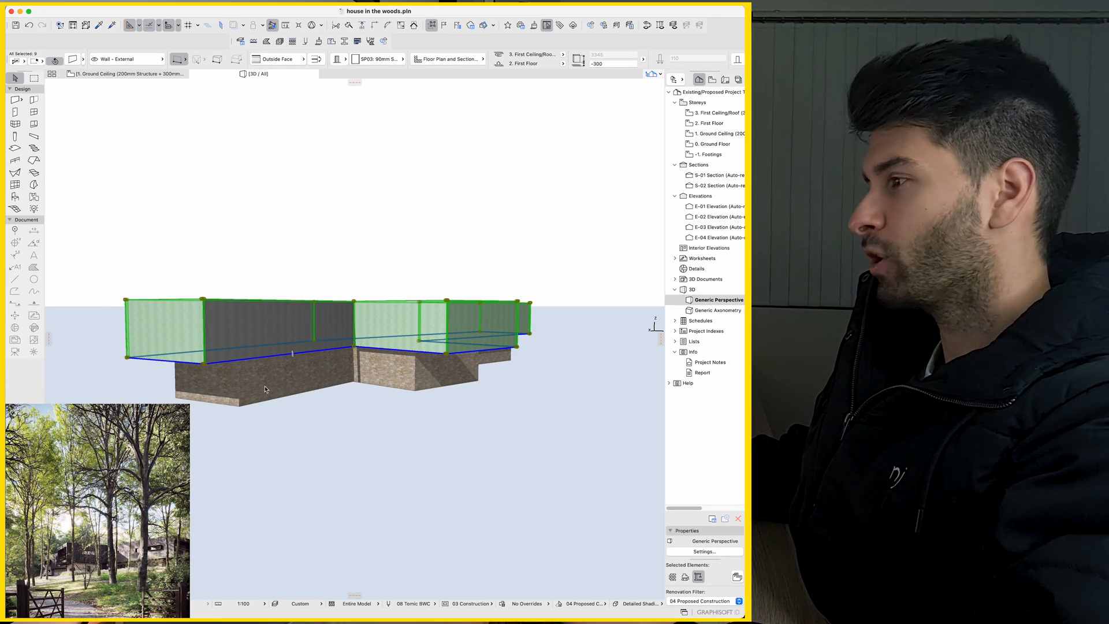
pyautogui.hotkey('ctrl', 't')
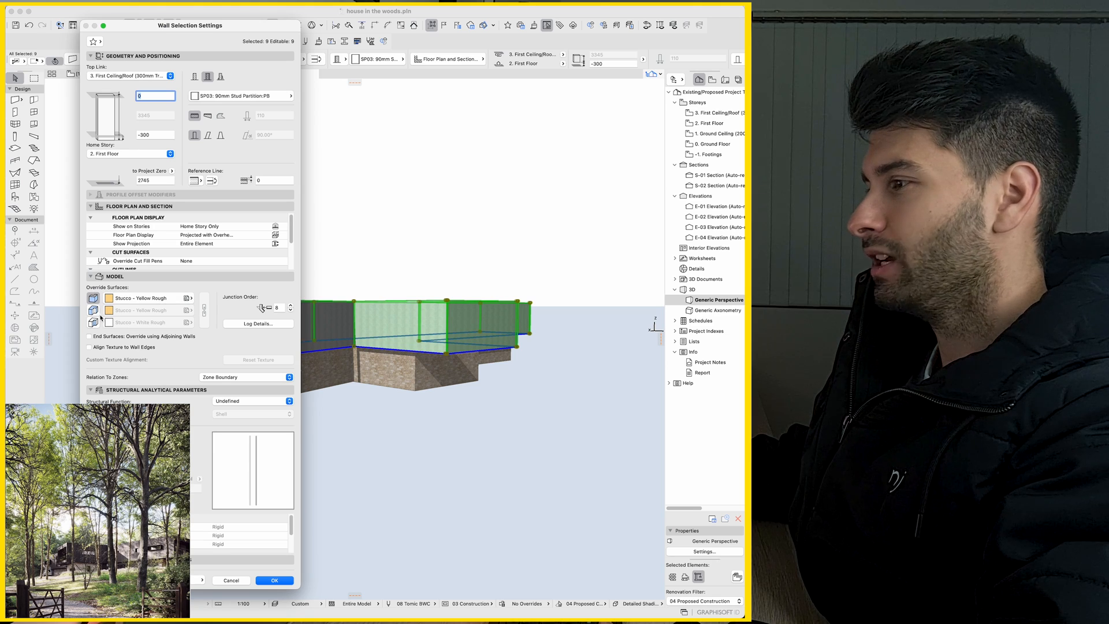
# Override all linked wall surfaces with Wood - Walnut Vertical and confirm.
pyautogui.click(204, 310)
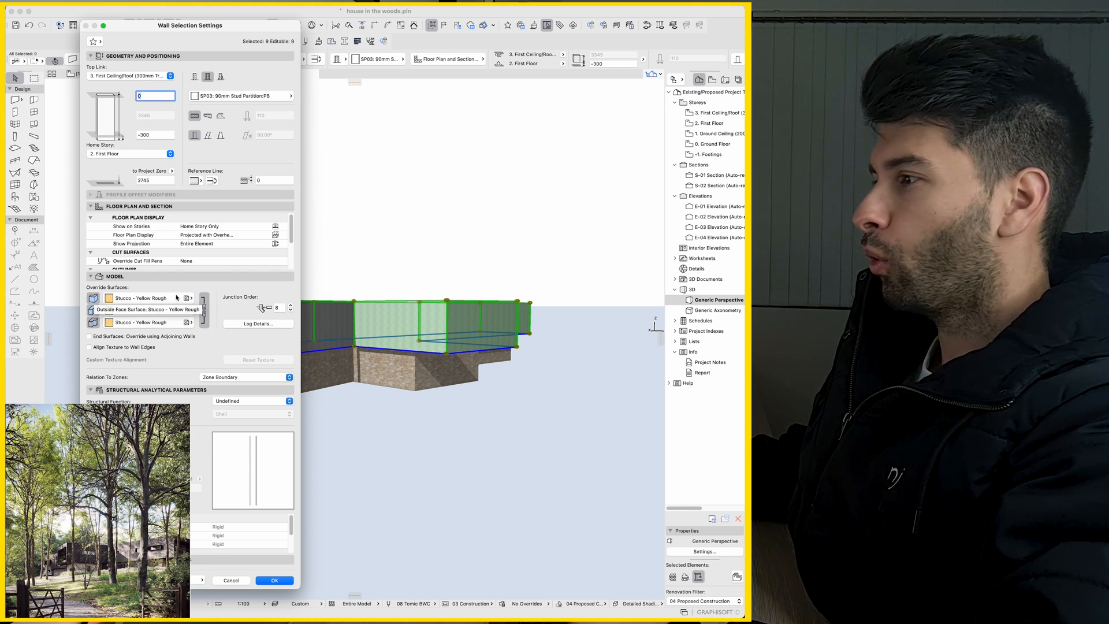
pyautogui.click(168, 299)
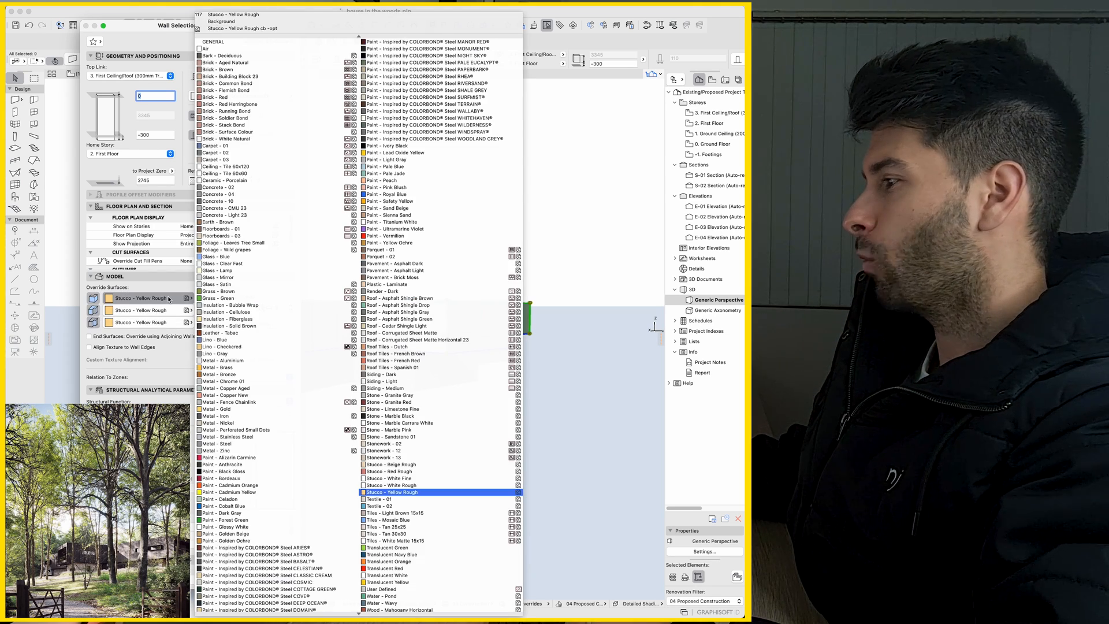
pyautogui.scroll(-3, 336, 388)
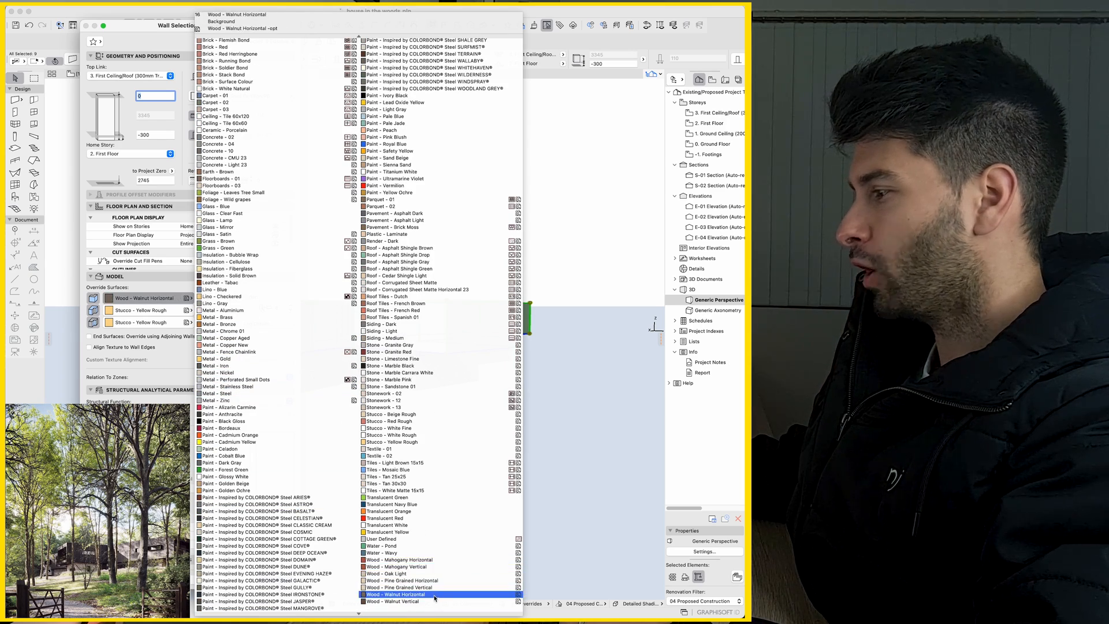
pyautogui.click(399, 594)
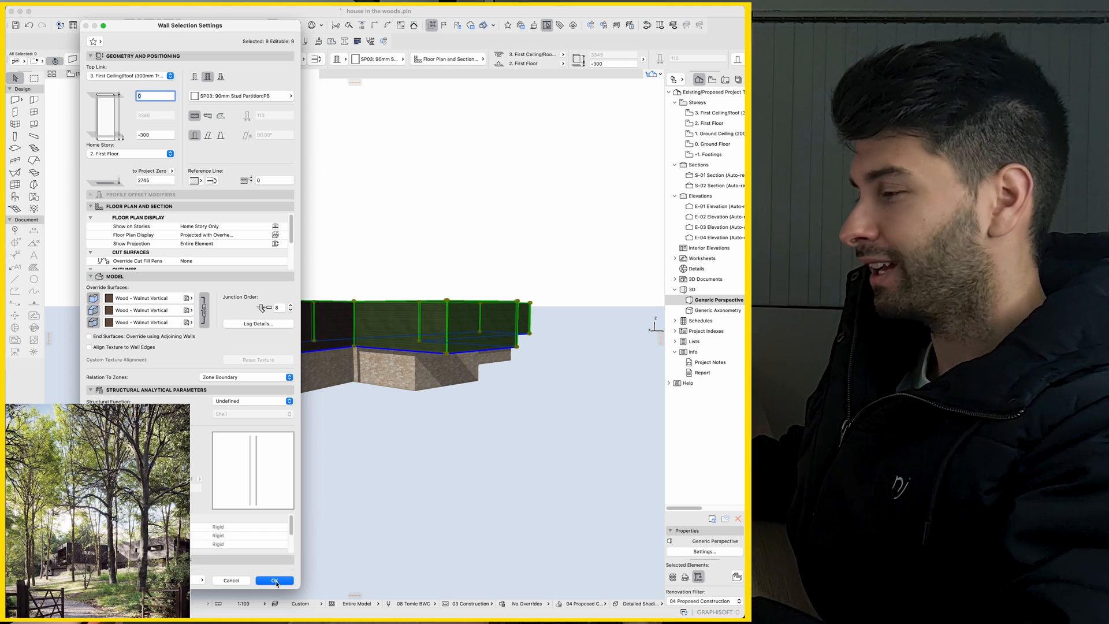
pyautogui.click(275, 580)
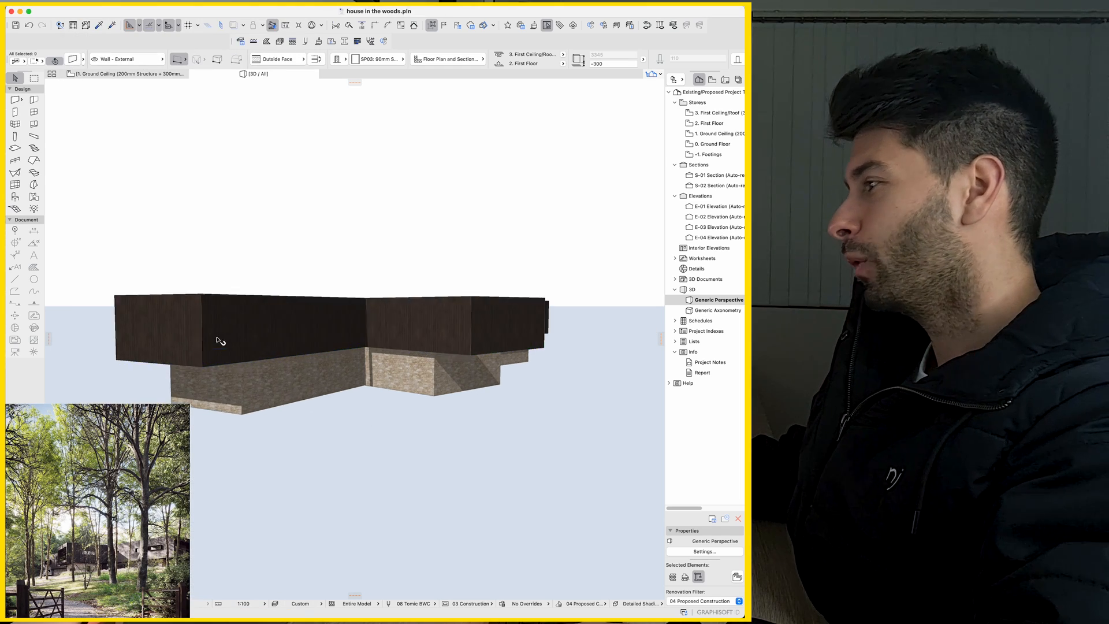
# Deselect the walls and orbit the model to inspect the walnut cladding from below.
pyautogui.keyDown('shift'); pyautogui.moveTo(216, 329); pyautogui.dragTo(315, 343, button='middle'); pyautogui.keyUp('shift')
pyautogui.press('Escape')
pyautogui.scroll(3, 315, 342)
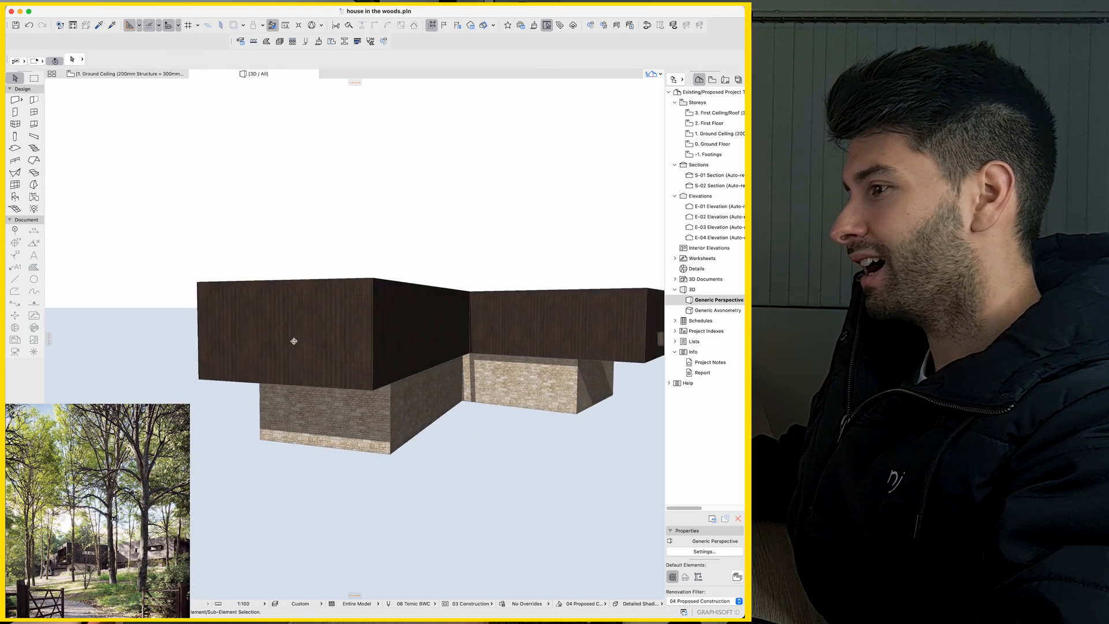
pyautogui.scroll(3, 260, 346)
pyautogui.scroll(3, 236, 350)
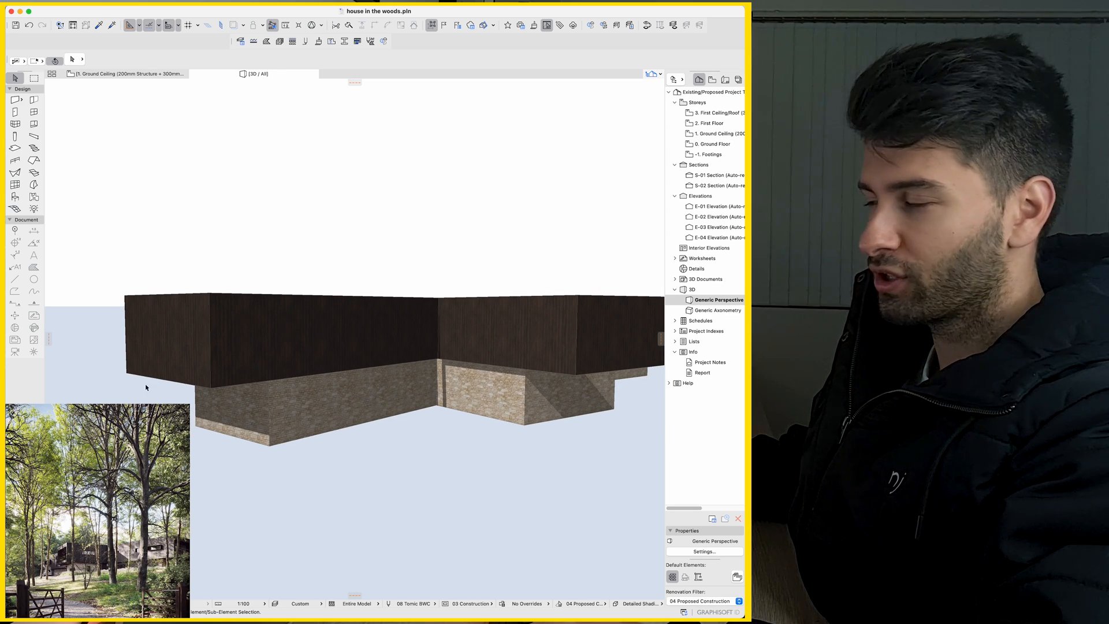
pyautogui.keyDown('shift'); pyautogui.moveTo(237, 350); pyautogui.dragTo(483, 376, button='middle'); pyautogui.keyUp('shift')
pyautogui.scroll(-5, 483, 376)
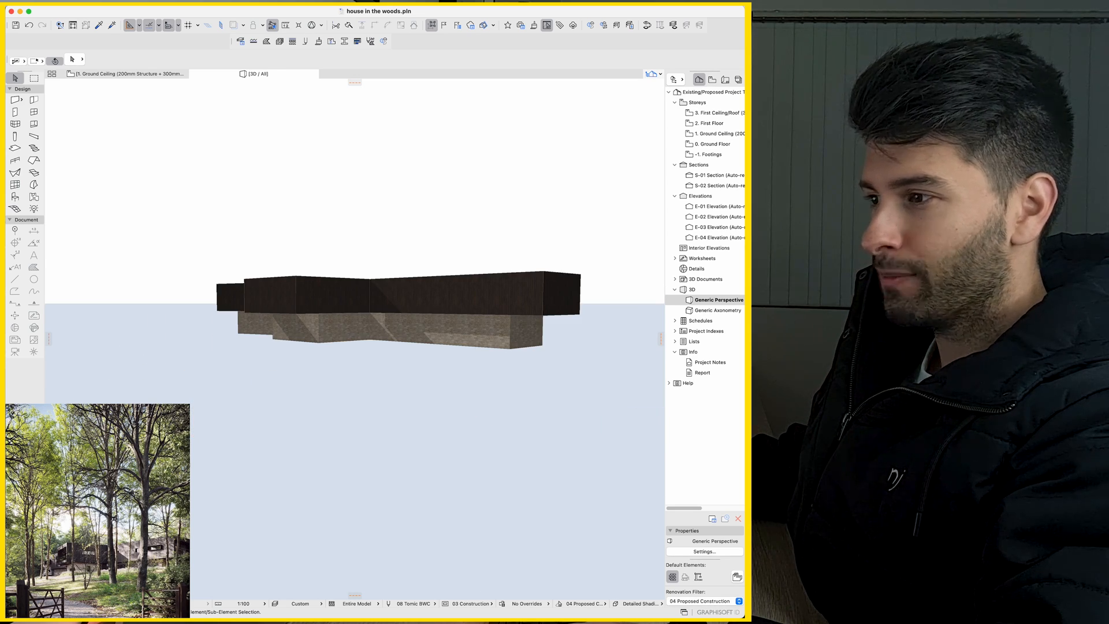
# On the First Floor plan, draw walls closing off the left, top and right end bays.
pyautogui.press('F2')
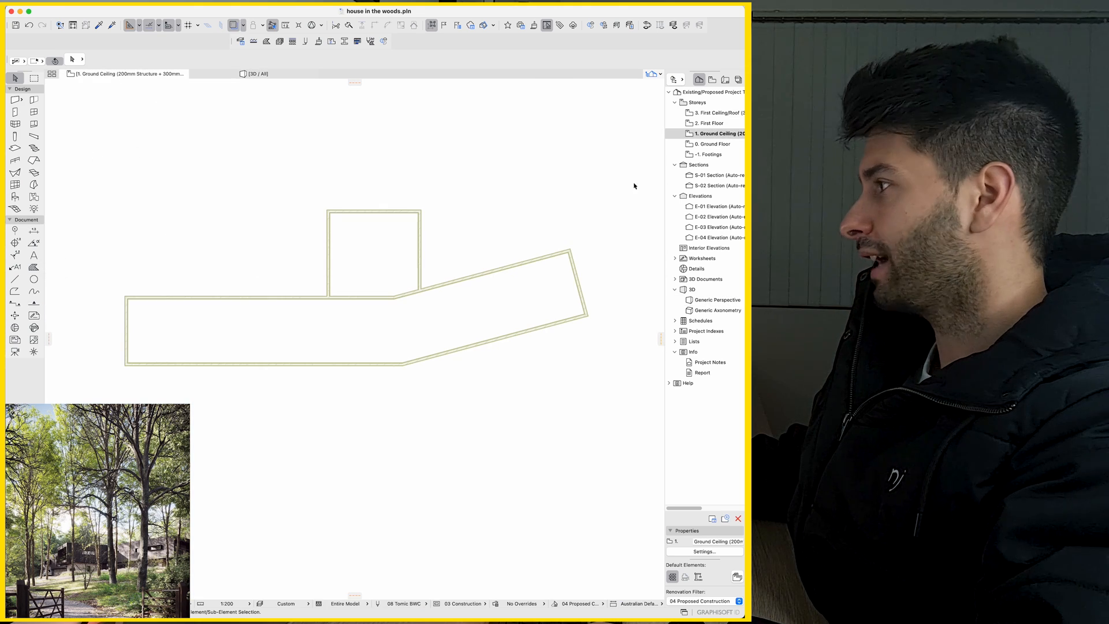
pyautogui.doubleClick(712, 124)
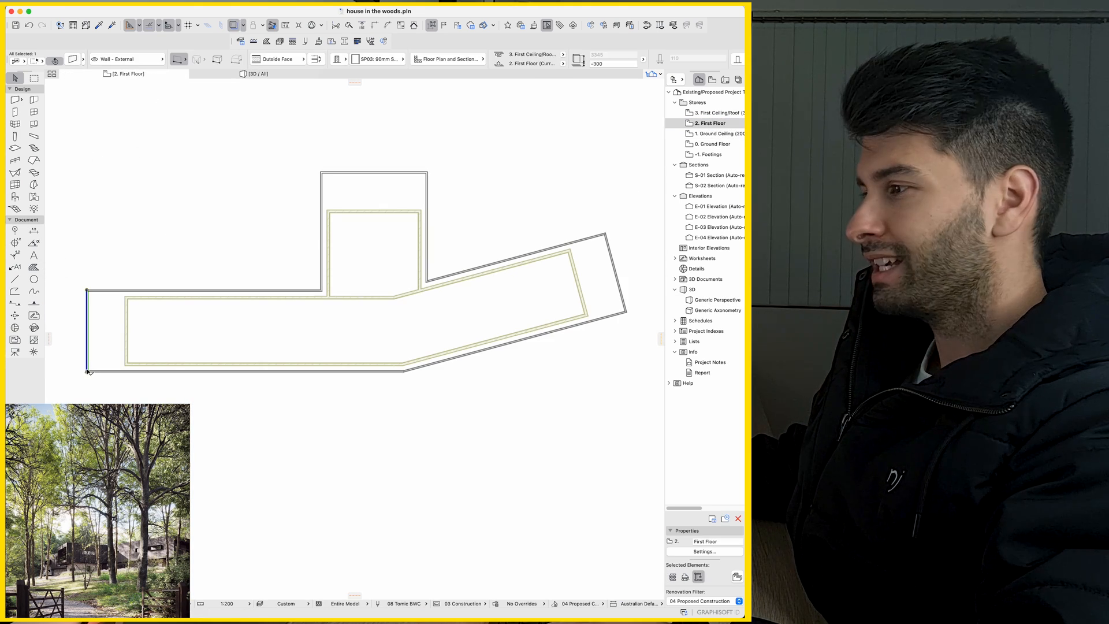
pyautogui.click(89, 373)
pyautogui.click(128, 371)
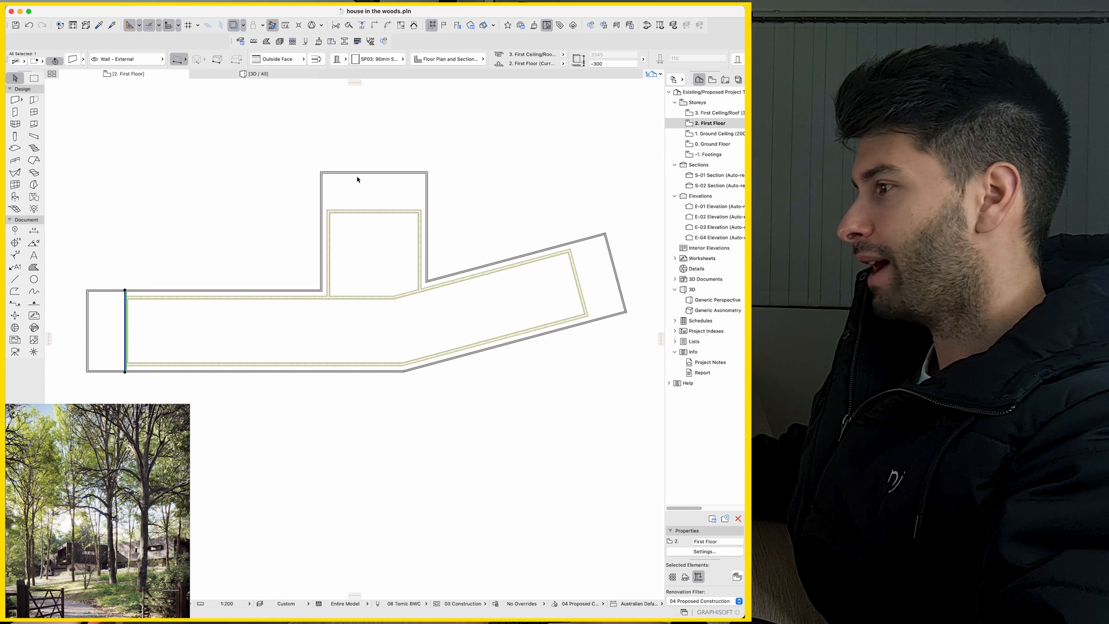
pyautogui.click(377, 177)
pyautogui.moveTo(424, 174); pyautogui.dragTo(425, 212)
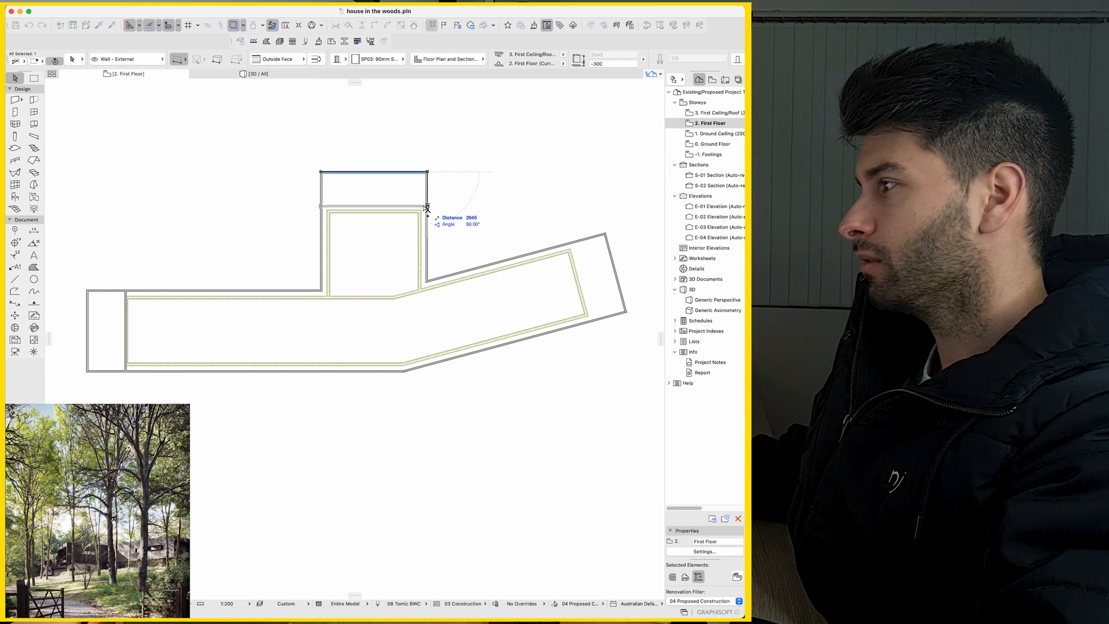
pyautogui.click(425, 213)
pyautogui.click(609, 276)
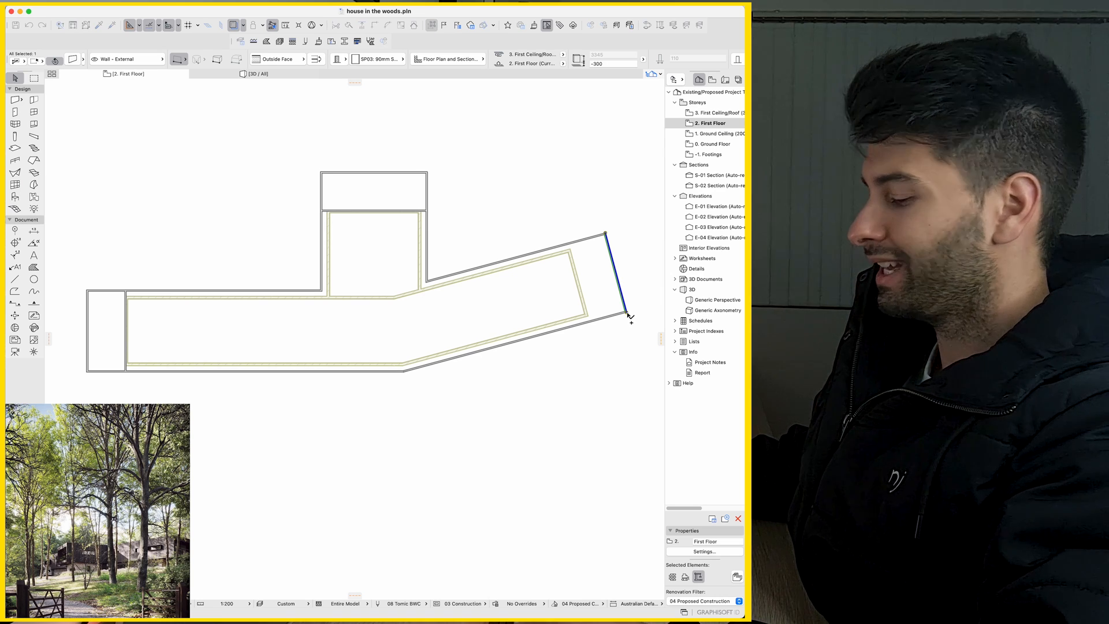
pyautogui.moveTo(576, 332); pyautogui.dragTo(590, 318)
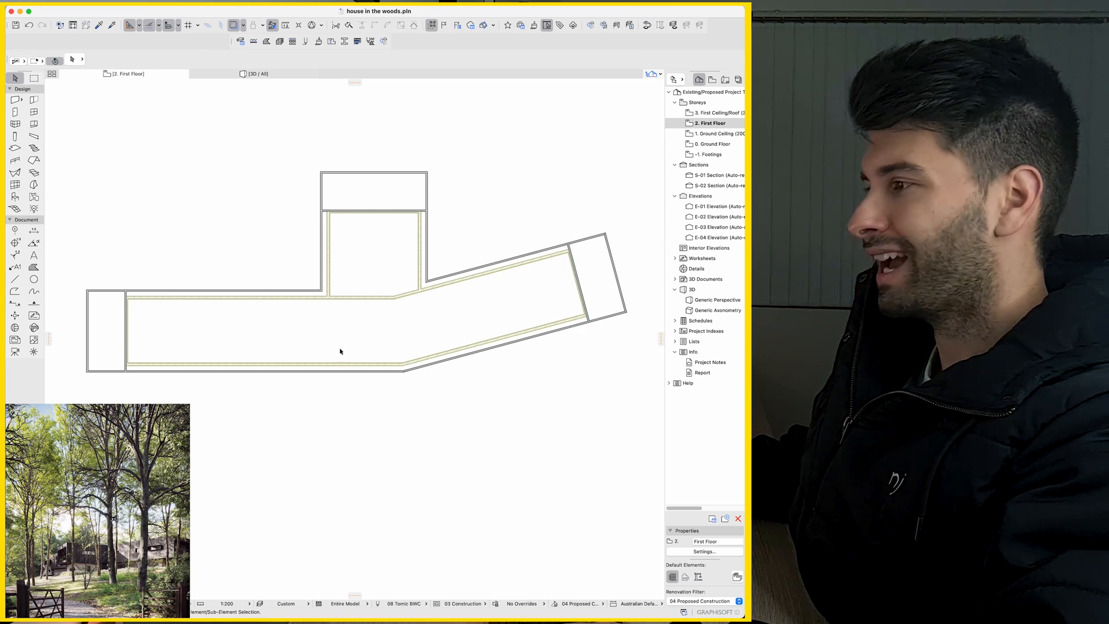
# Set the outer end walls to Top Link Not Linked with height 900, then return to 3D.
pyautogui.click(88, 328)
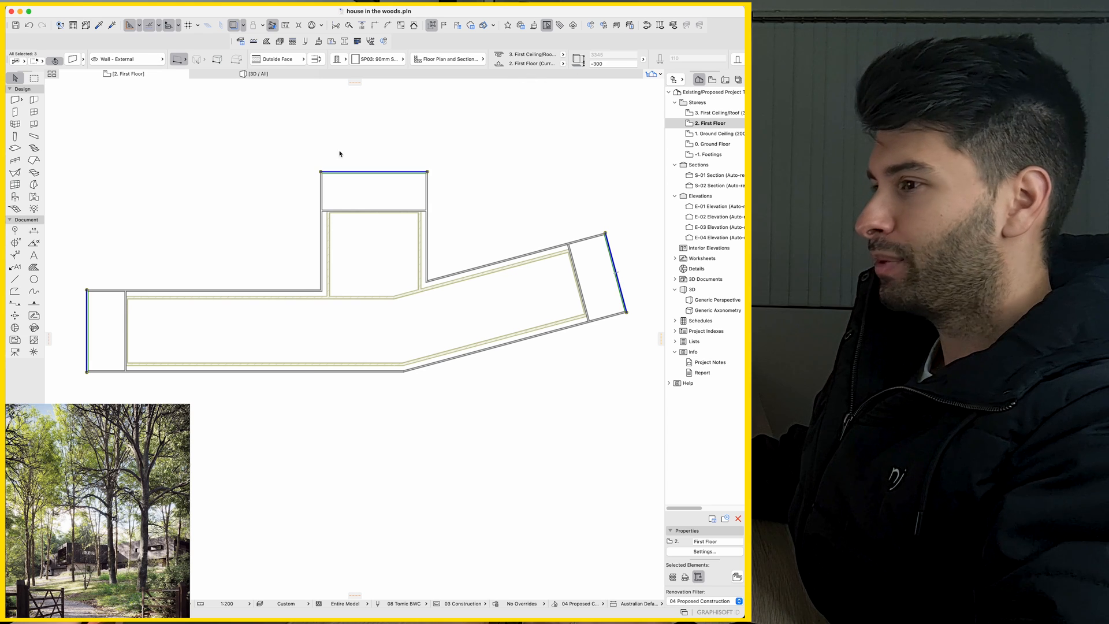
pyautogui.hotkey('ctrl', 't')
pyautogui.click(130, 75)
pyautogui.click(130, 75)
pyautogui.write('900')
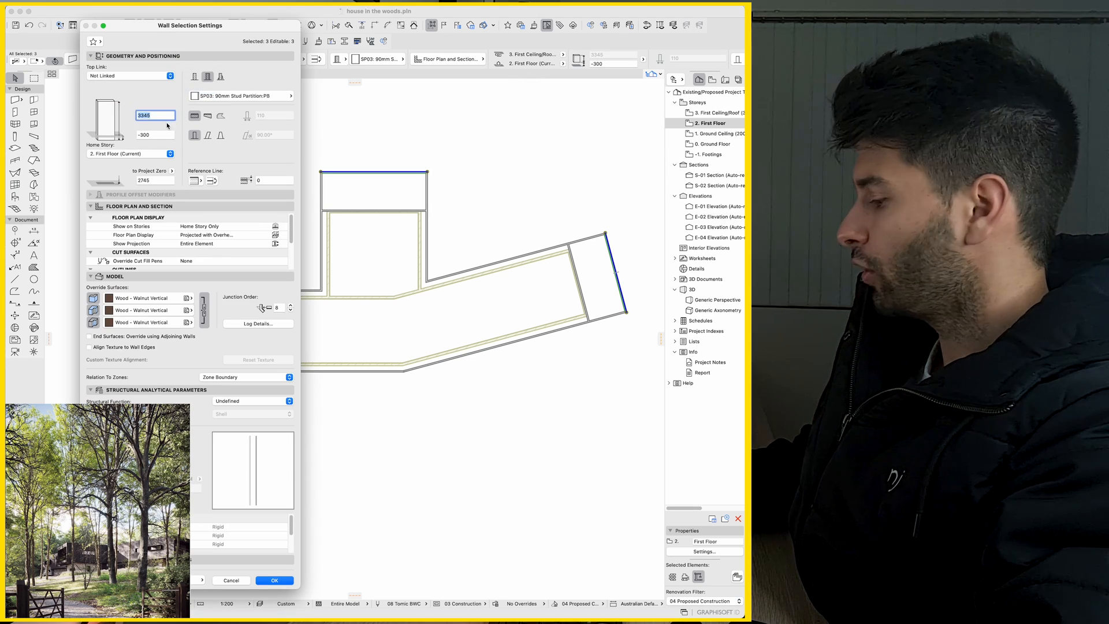
pyautogui.press('Return')
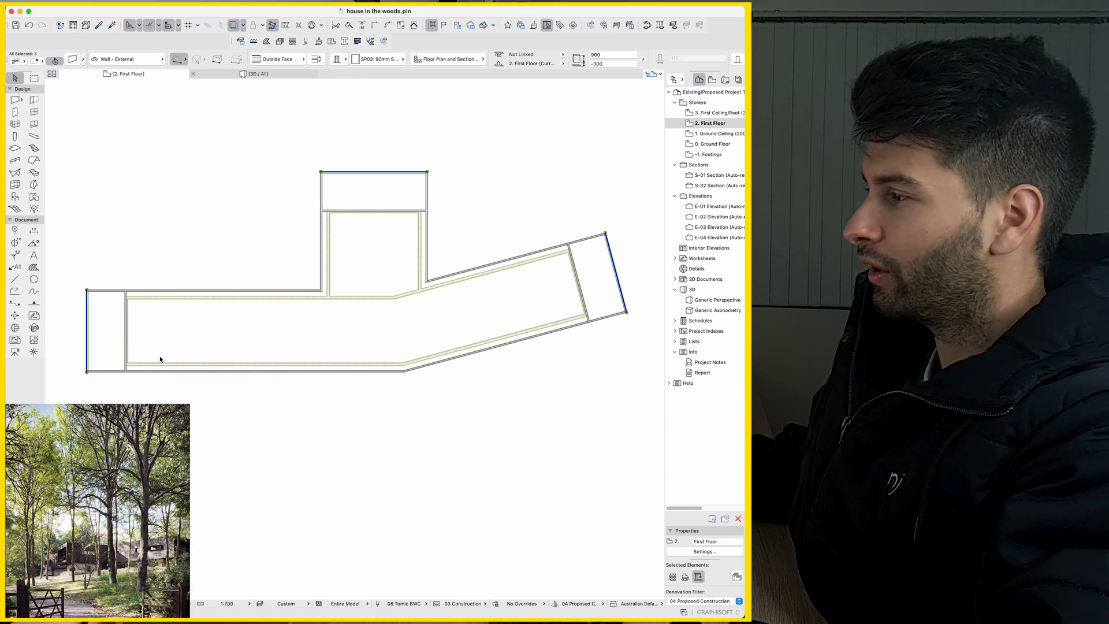
pyautogui.press('F5')
# Select both lowered end walls in the 3D window, orbiting between sides.
pyautogui.moveTo(260, 304)
pyautogui.keyDown('shift'); pyautogui.mouseDown(button='middle')
pyautogui.moveTo(487, 338)
pyautogui.moveTo(236, 312)
pyautogui.mouseUp(button='middle'); pyautogui.keyUp('shift')
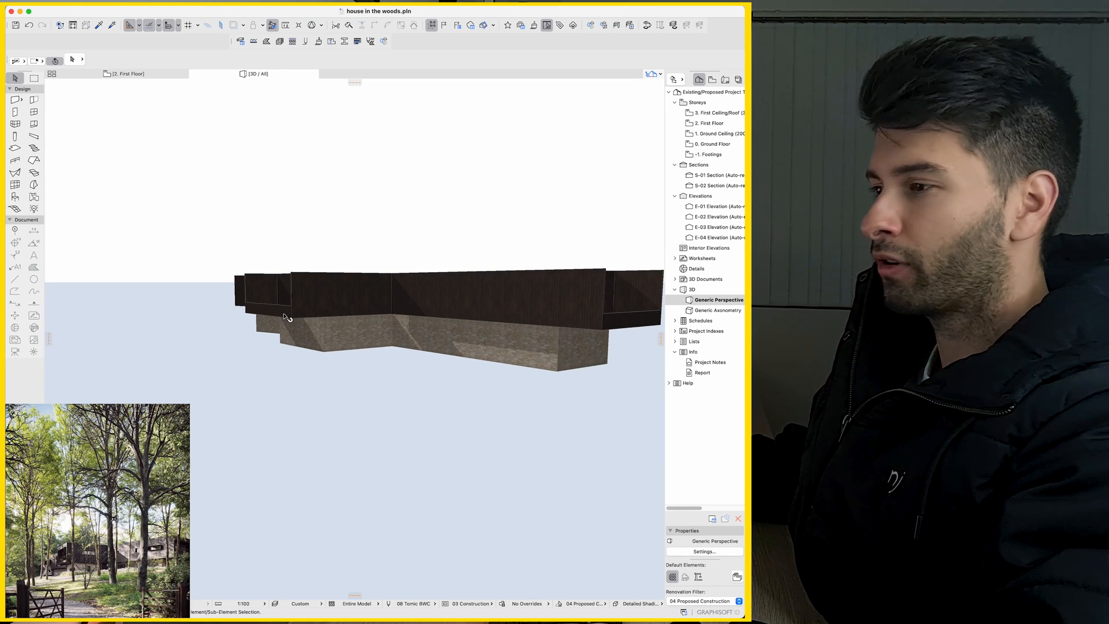
pyautogui.scroll(-2, 287, 319)
pyautogui.scroll(-2, 283, 308)
pyautogui.click(531, 314)
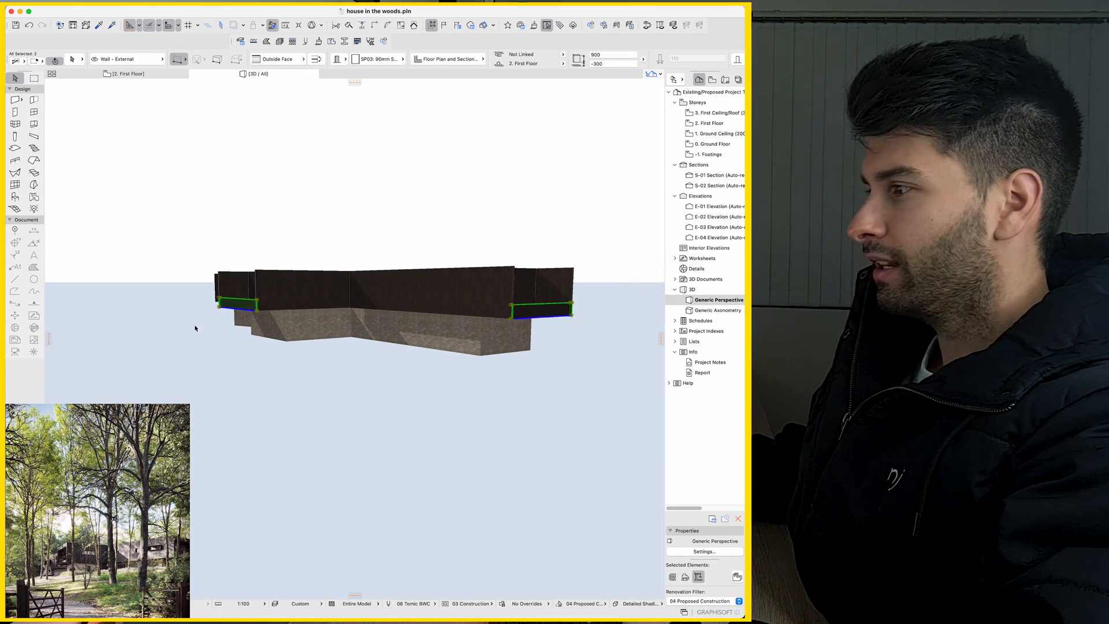
pyautogui.keyDown('shift'); pyautogui.moveTo(531, 315); pyautogui.dragTo(352, 320, button='middle'); pyautogui.keyUp('shift')
pyautogui.keyDown('shift'); pyautogui.click(350, 320); pyautogui.keyUp('shift')
# Drag the selected end walls up to roof level, deselect and orbit to a frontal view.
pyautogui.moveTo(264, 309); pyautogui.dragTo(265, 260)
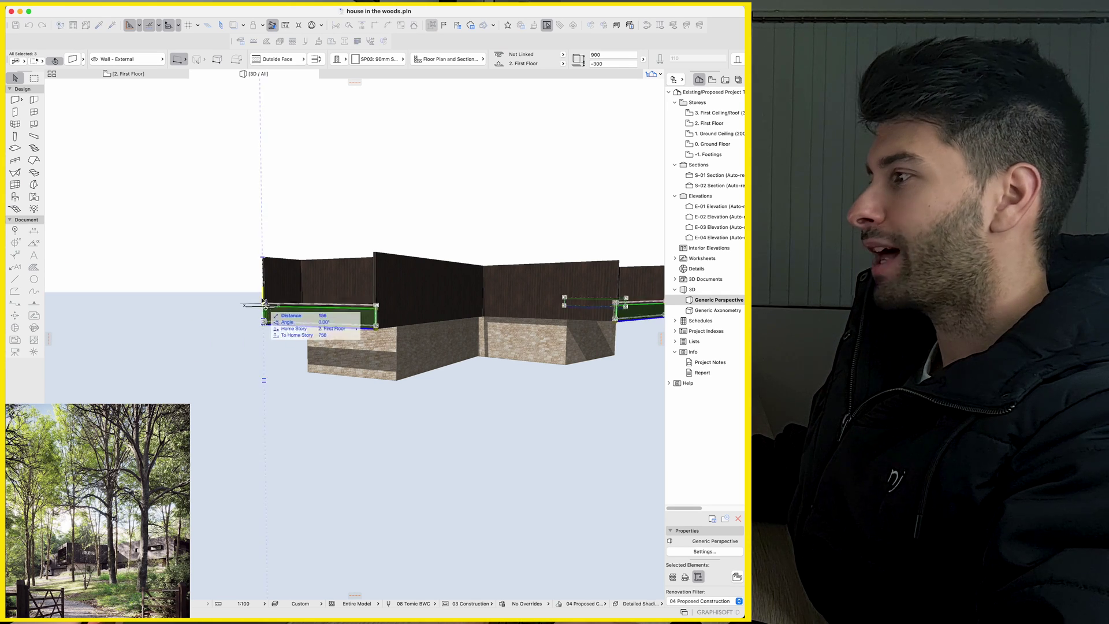
pyautogui.click(265, 260)
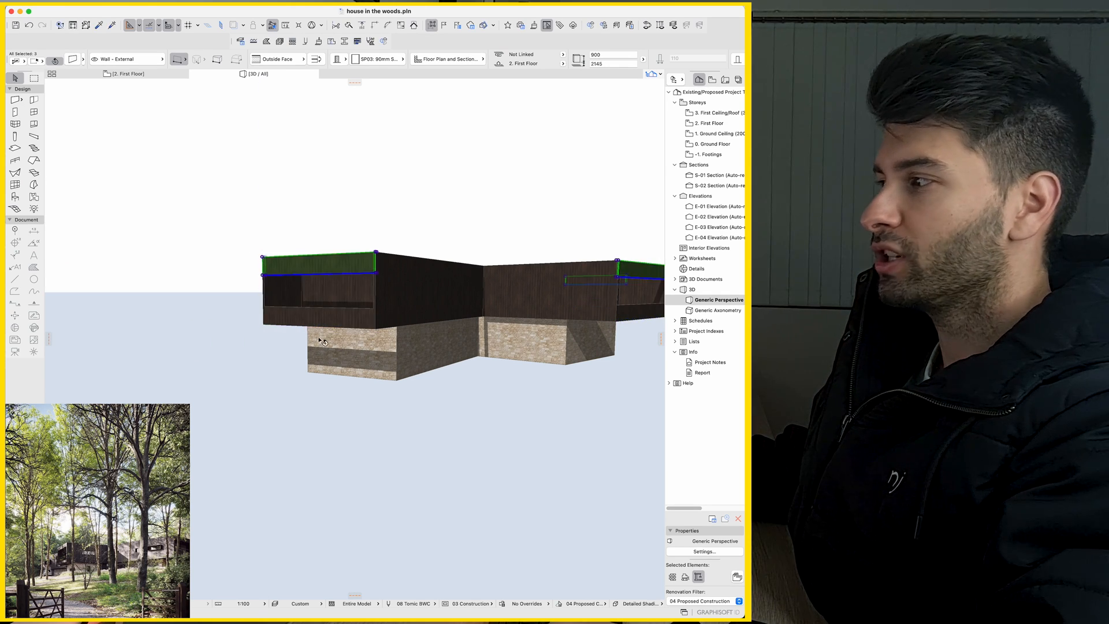
pyautogui.press('Escape')
pyautogui.moveTo(330, 340)
pyautogui.keyDown('shift'); pyautogui.mouseDown(button='middle')
pyautogui.moveTo(374, 327)
pyautogui.moveTo(299, 328)
pyautogui.moveTo(270, 362)
pyautogui.mouseUp(button='middle'); pyautogui.keyUp('shift')
pyautogui.keyDown('shift'); pyautogui.moveTo(373, 330); pyautogui.dragTo(242, 347, button='middle'); pyautogui.keyUp('shift')
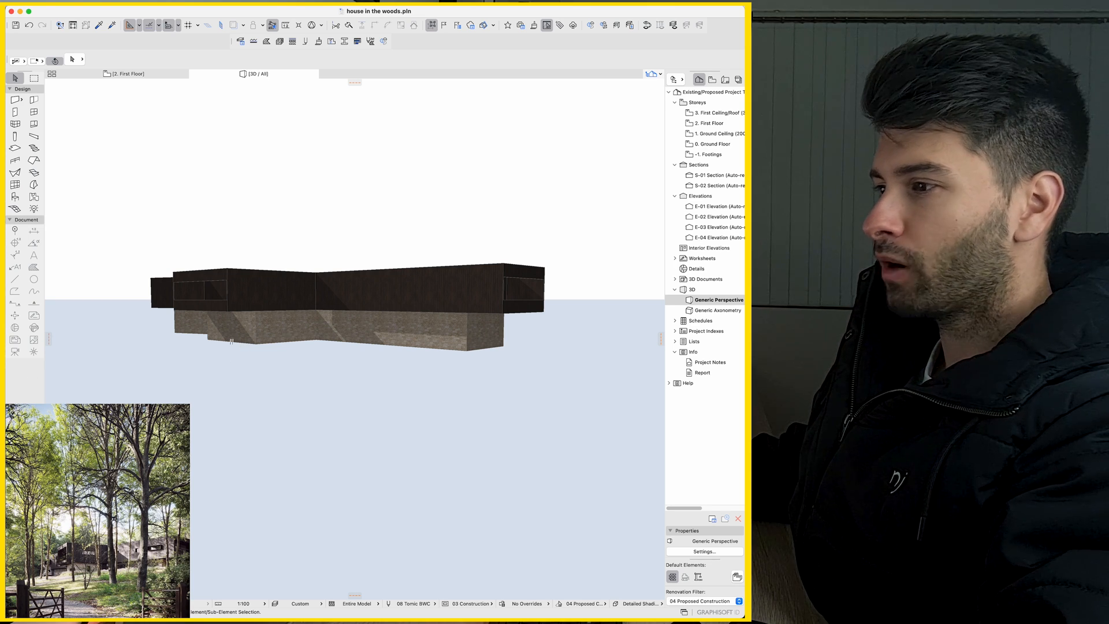
pyautogui.hotkey('ctrl', '7')
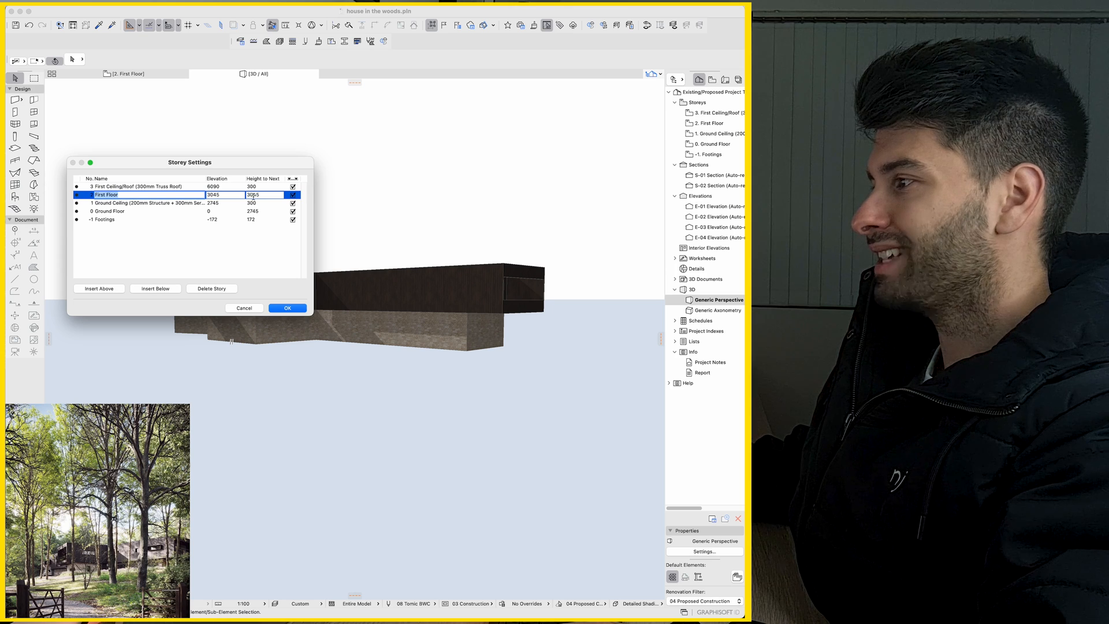
pyautogui.press('Return')
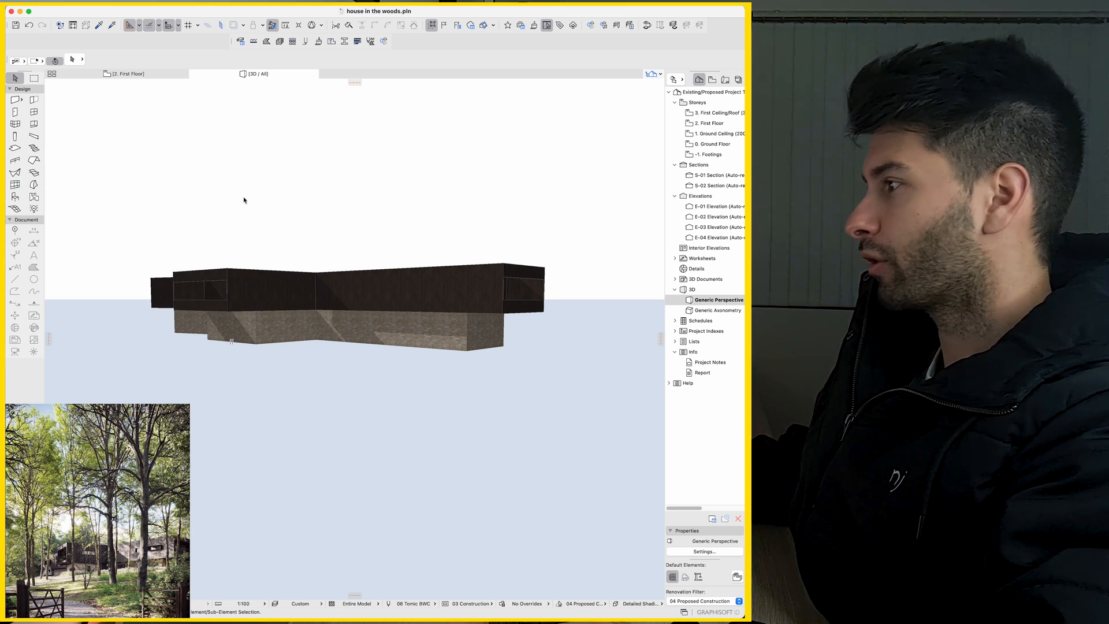
pyautogui.click(216, 277)
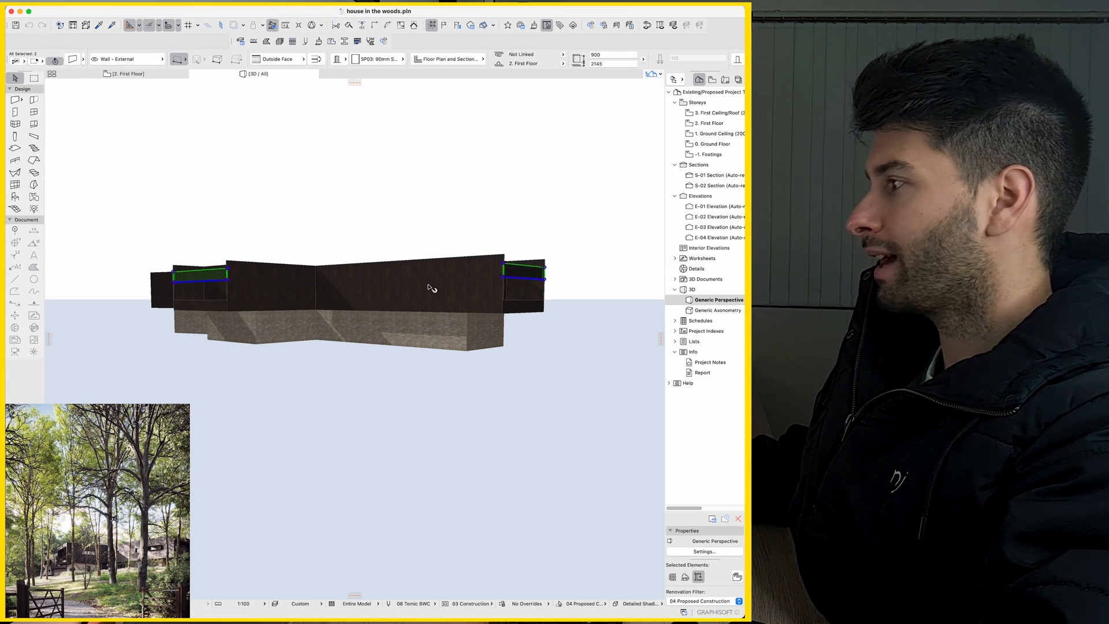
pyautogui.keyDown('shift'); pyautogui.moveTo(408, 291); pyautogui.dragTo(335, 298, button='middle'); pyautogui.keyUp('shift')
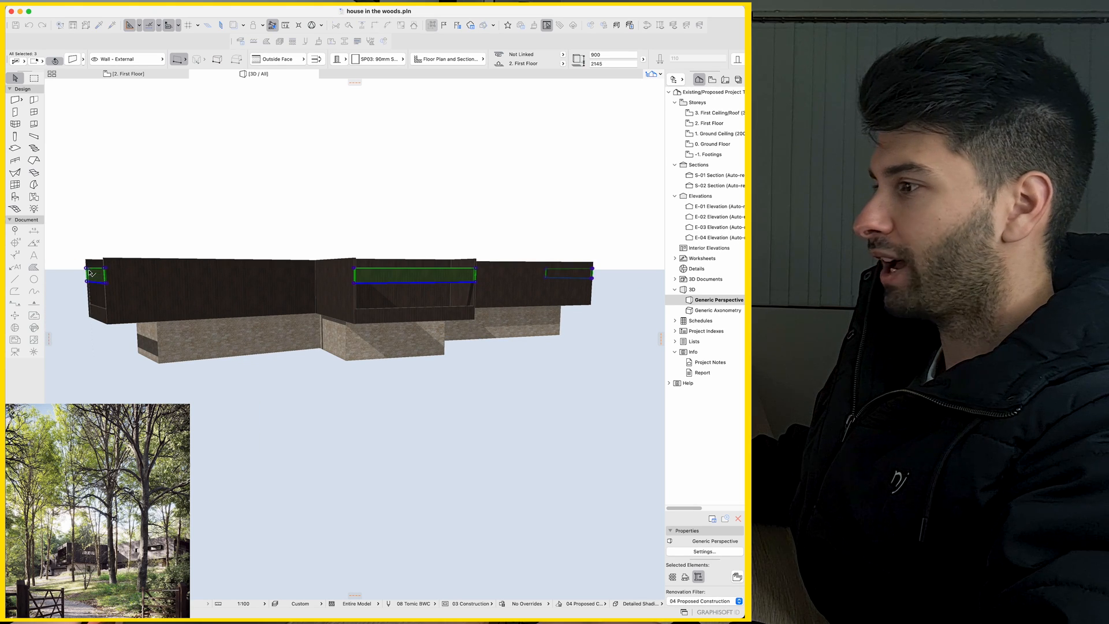
pyautogui.click(95, 274)
pyautogui.keyDown('shift'); pyautogui.moveTo(332, 298); pyautogui.dragTo(254, 304, button='middle'); pyautogui.keyUp('shift')
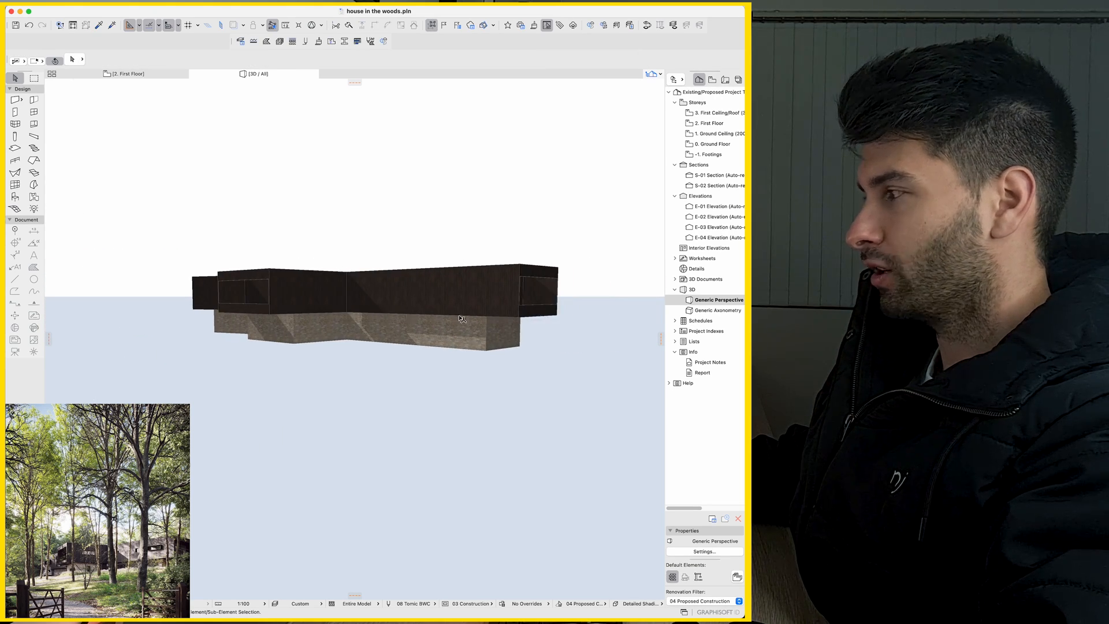
pyautogui.keyDown('shift'); pyautogui.moveTo(379, 313); pyautogui.dragTo(355, 312, button='middle'); pyautogui.keyUp('shift')
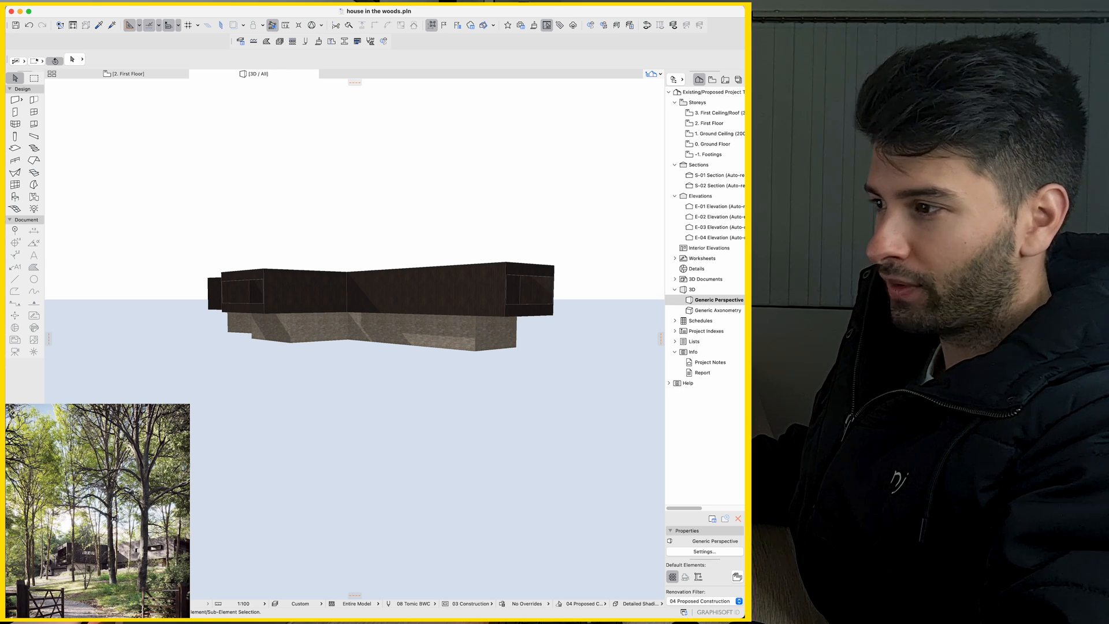
# Draw the remaining upper wall run from the top-left corner with an exact tracker length.
pyautogui.press('F2')
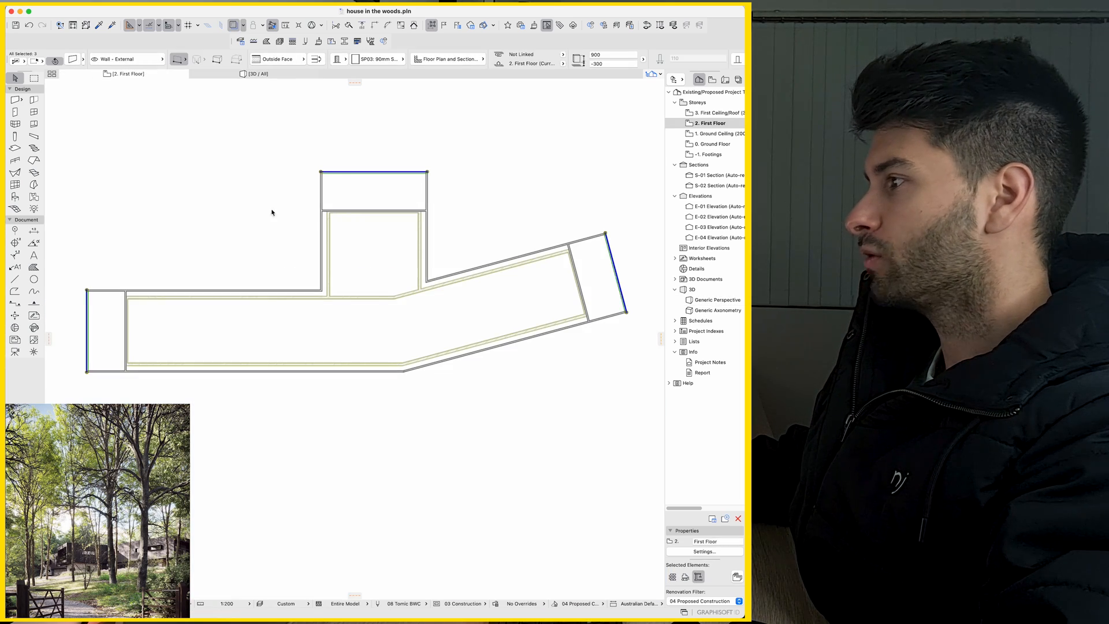
pyautogui.scroll(5, 330, 182)
pyautogui.scroll(5, 230, 203)
pyautogui.scroll(1, 231, 203)
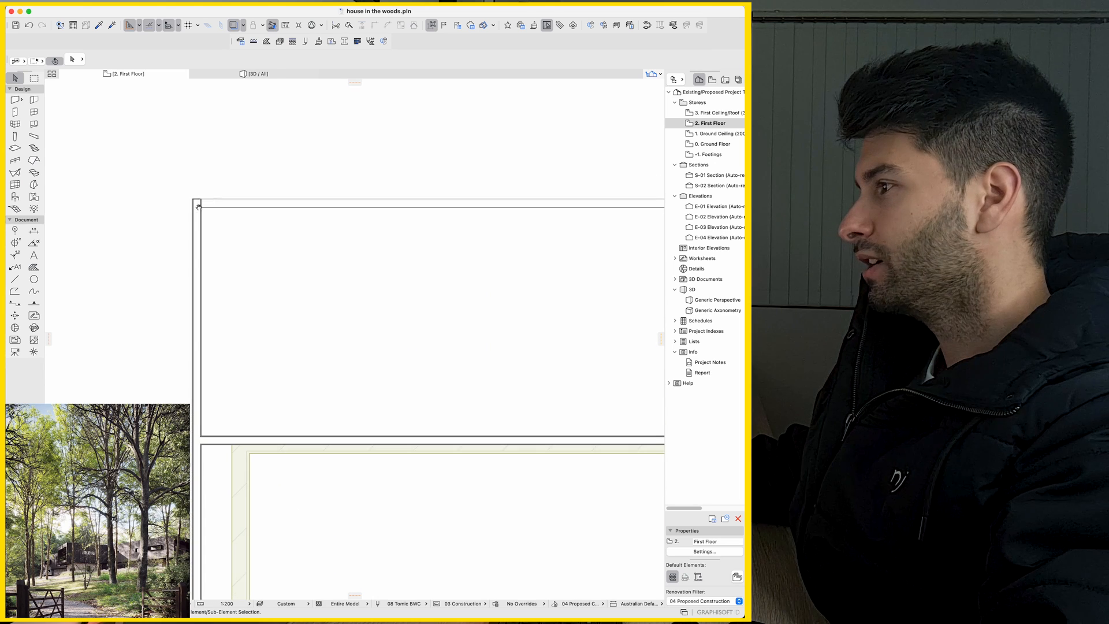
pyautogui.click(195, 201)
pyautogui.doubleClick(196, 202)
pyautogui.click(195, 201)
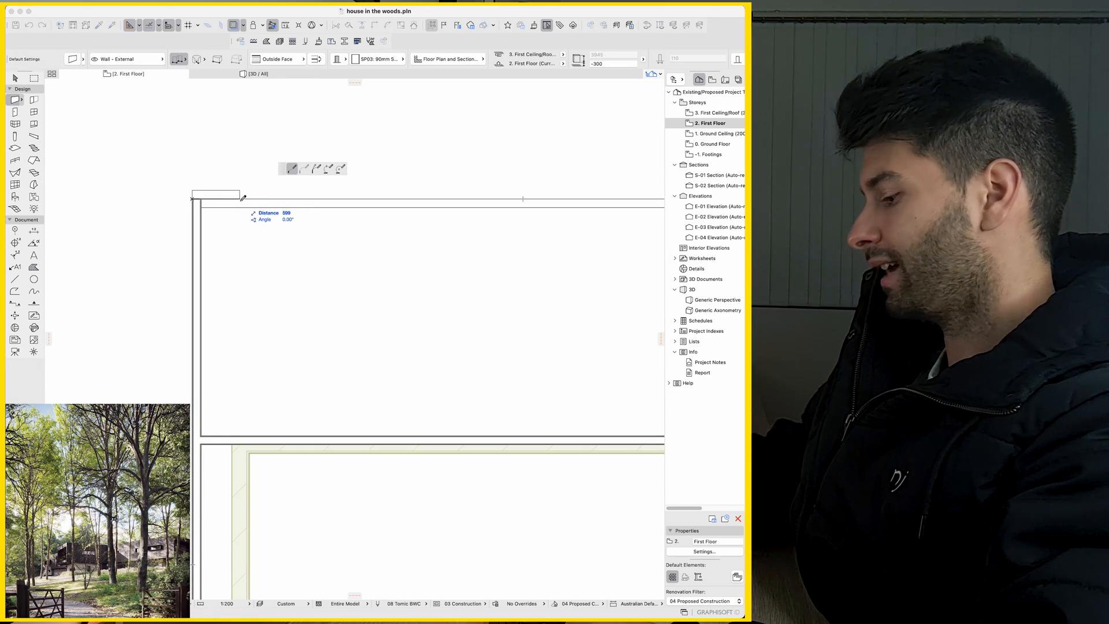
pyautogui.press('Tab')
pyautogui.write('600')
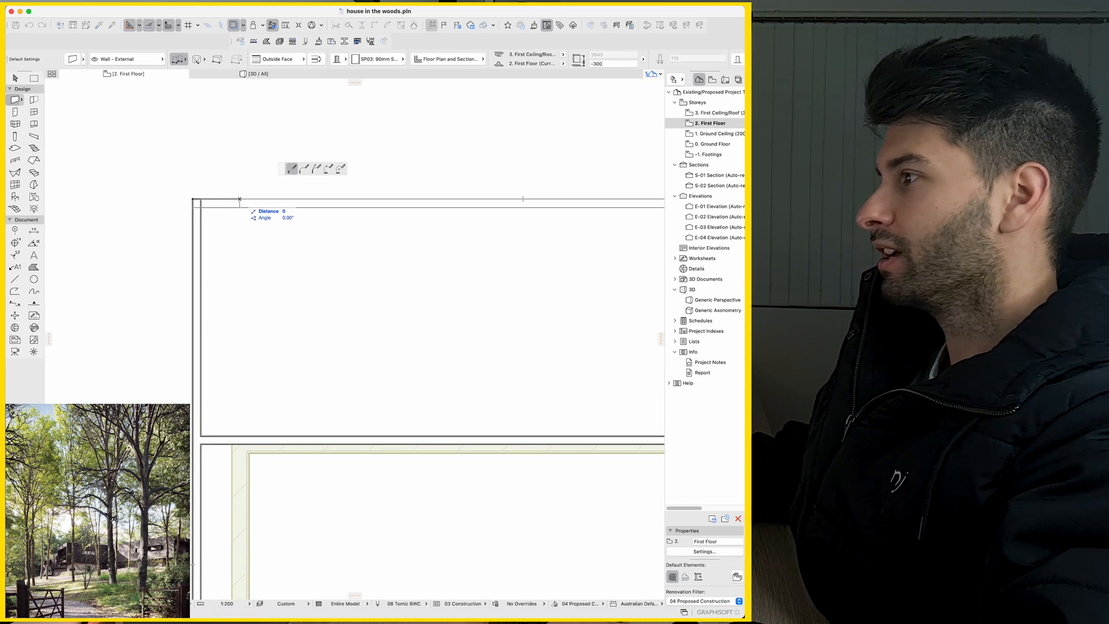
pyautogui.press('Return')
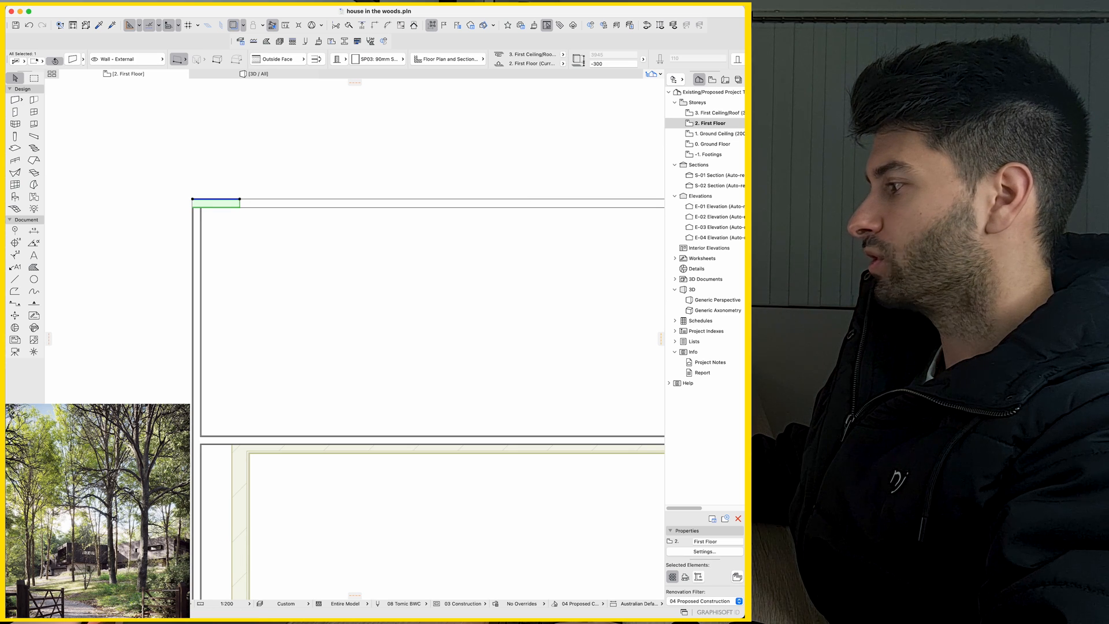
pyautogui.scroll(-2, 520, 312)
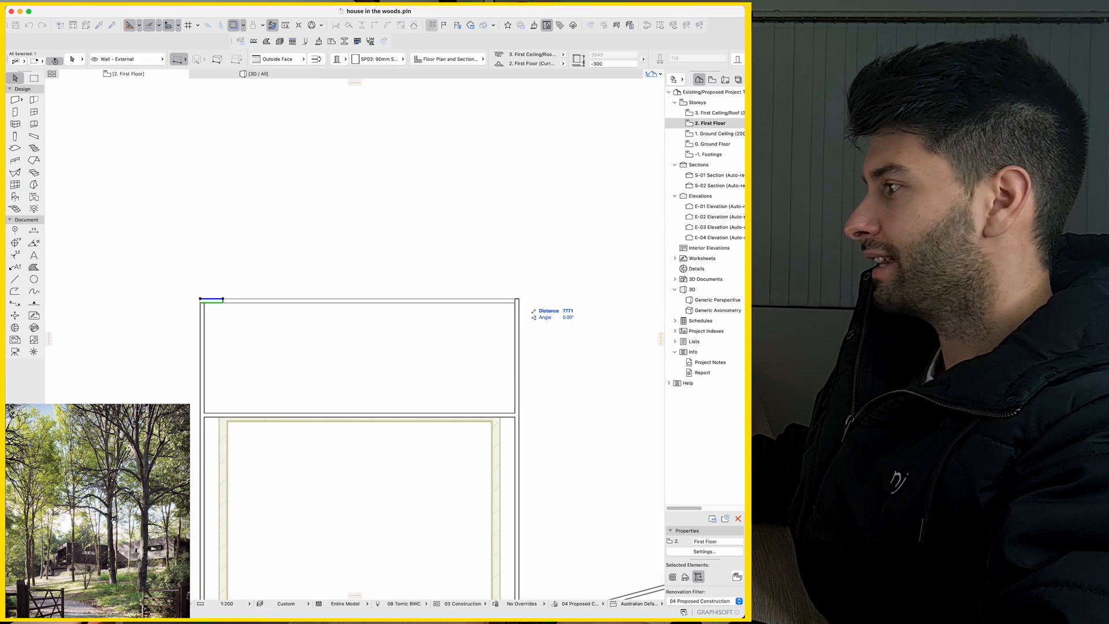
pyautogui.click(519, 302)
pyautogui.press('Escape')
# Orbit the 3D model to review the timber-clad house from several sides.
pyautogui.press('F3')
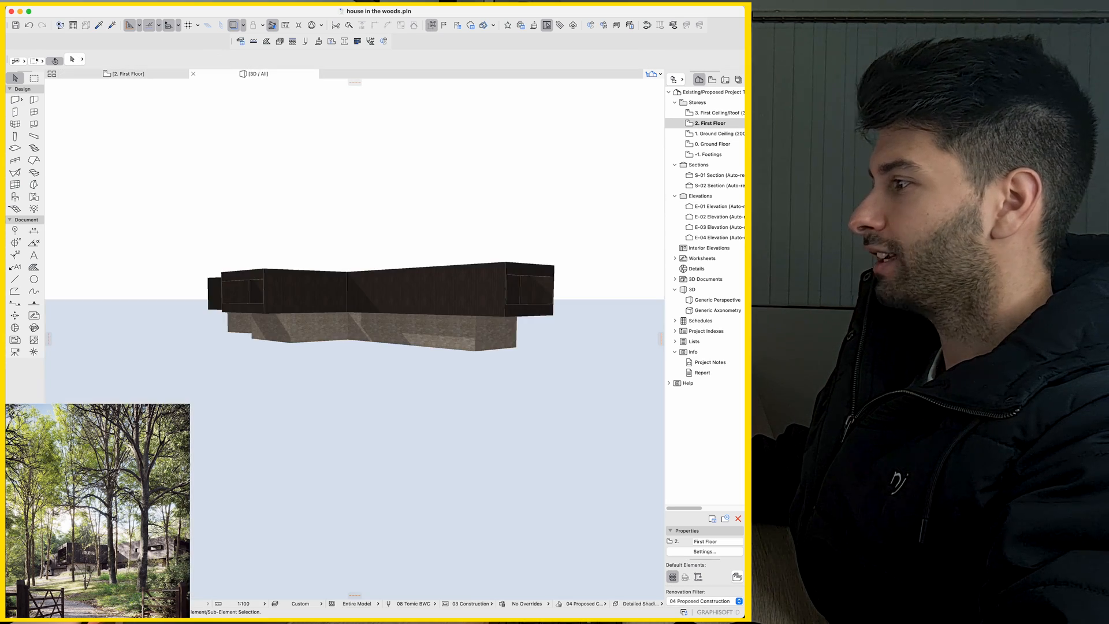
pyautogui.scroll(3, 390, 304)
pyautogui.keyDown('shift'); pyautogui.moveTo(391, 312); pyautogui.dragTo(472, 312, button='middle'); pyautogui.keyUp('shift')
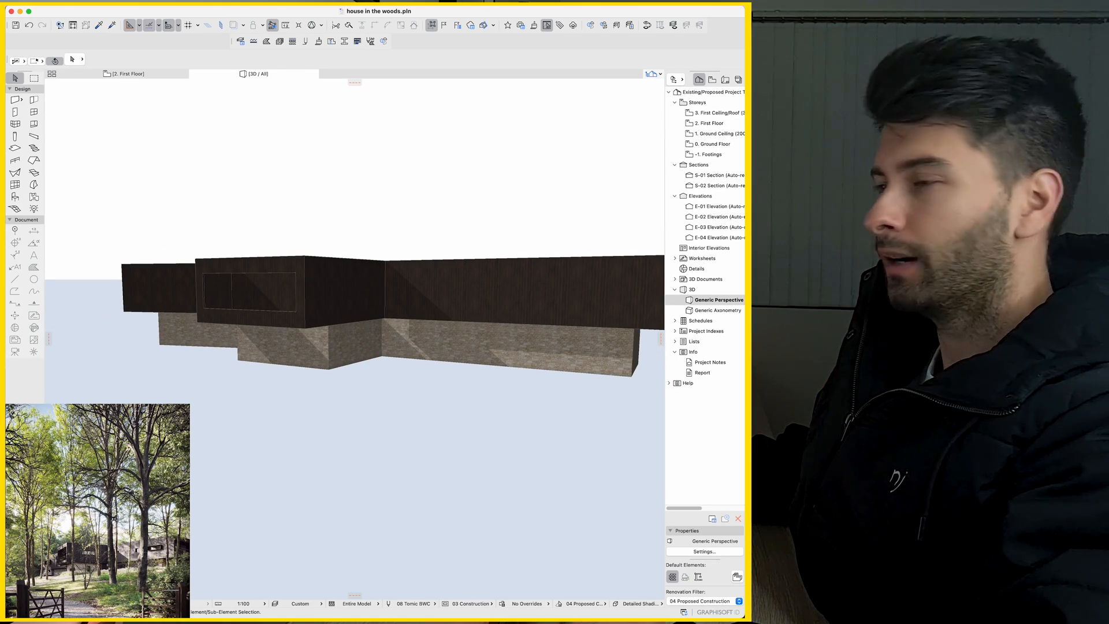
pyautogui.click(130, 74)
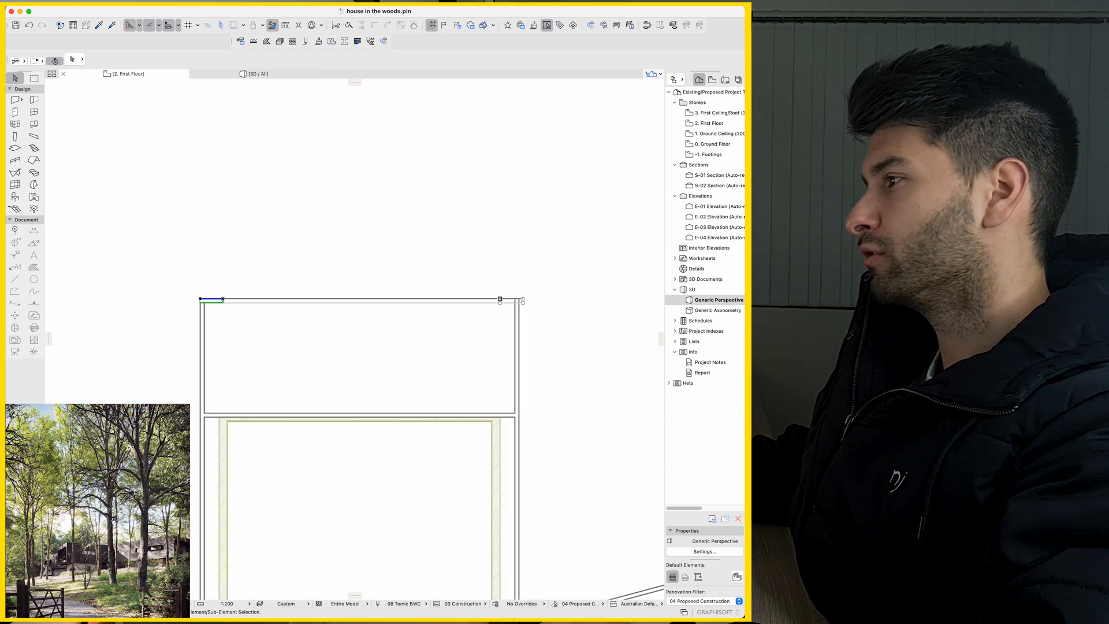
pyautogui.click(256, 73)
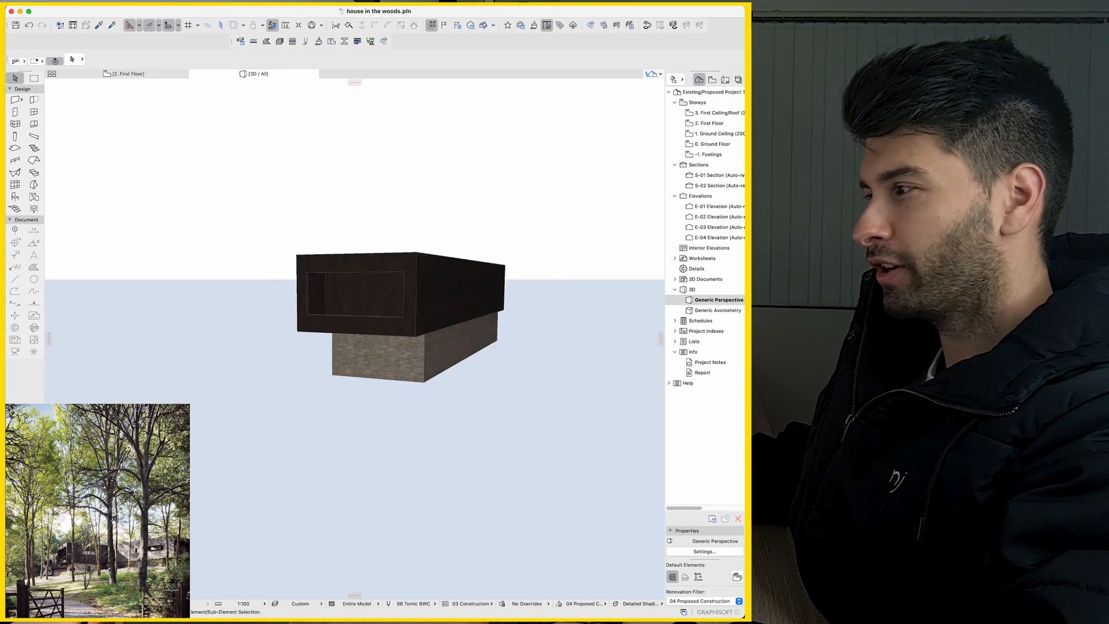
pyautogui.keyDown('shift'); pyautogui.moveTo(399, 312); pyautogui.dragTo(260, 312, button='middle'); pyautogui.keyUp('shift')
pyautogui.keyDown('shift'); pyautogui.moveTo(348, 312); pyautogui.dragTo(243, 304, button='middle'); pyautogui.keyUp('shift')
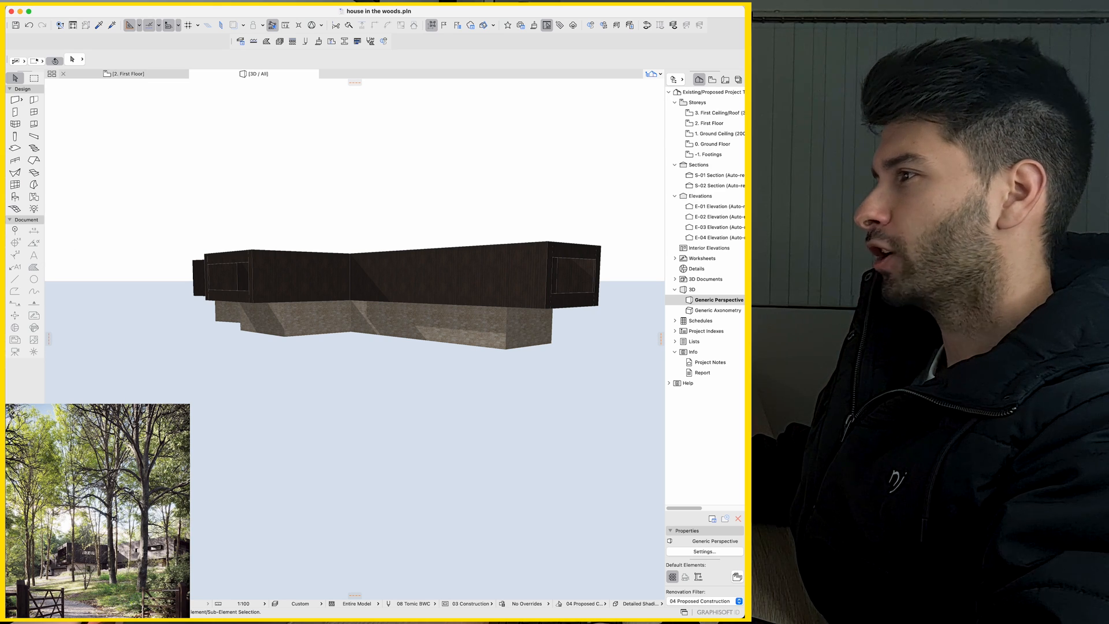
# Set the default window to 2100 wide by 600 high and preview it in 3D.
pyautogui.click(126, 73)
pyautogui.scroll(-3, 260, 260)
pyautogui.scroll(4, 260, 260)
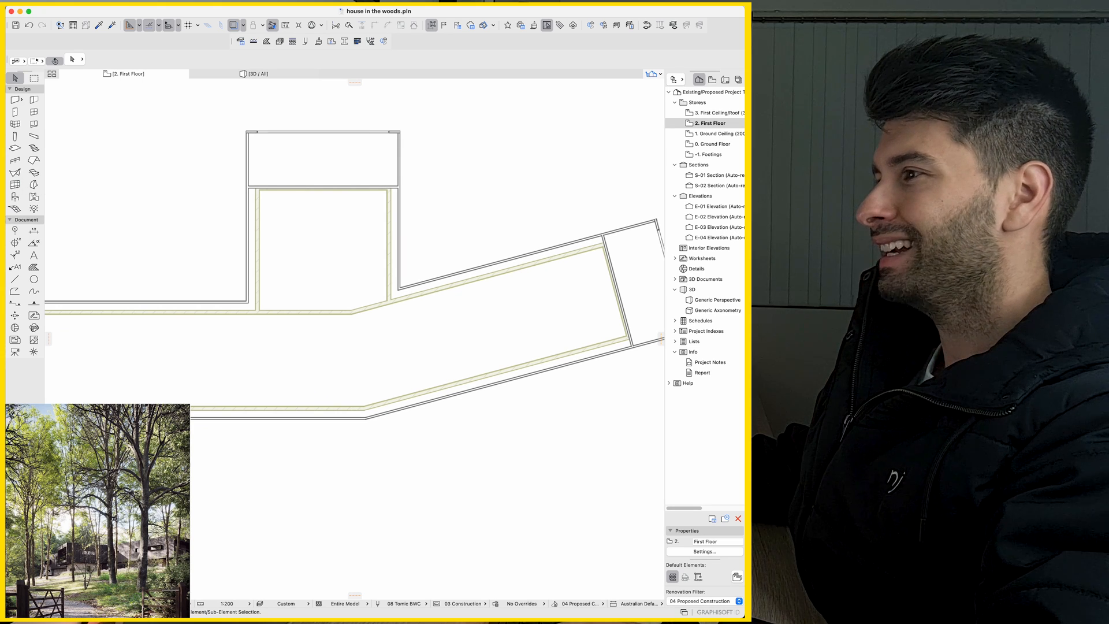
pyautogui.click(33, 111)
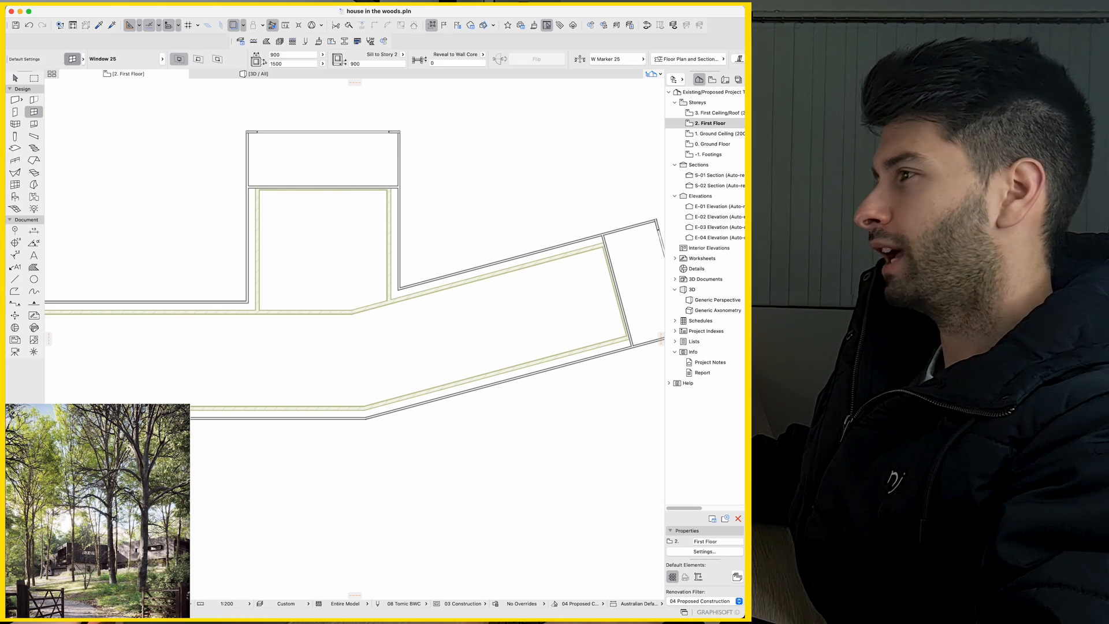
pyautogui.doubleClick(33, 112)
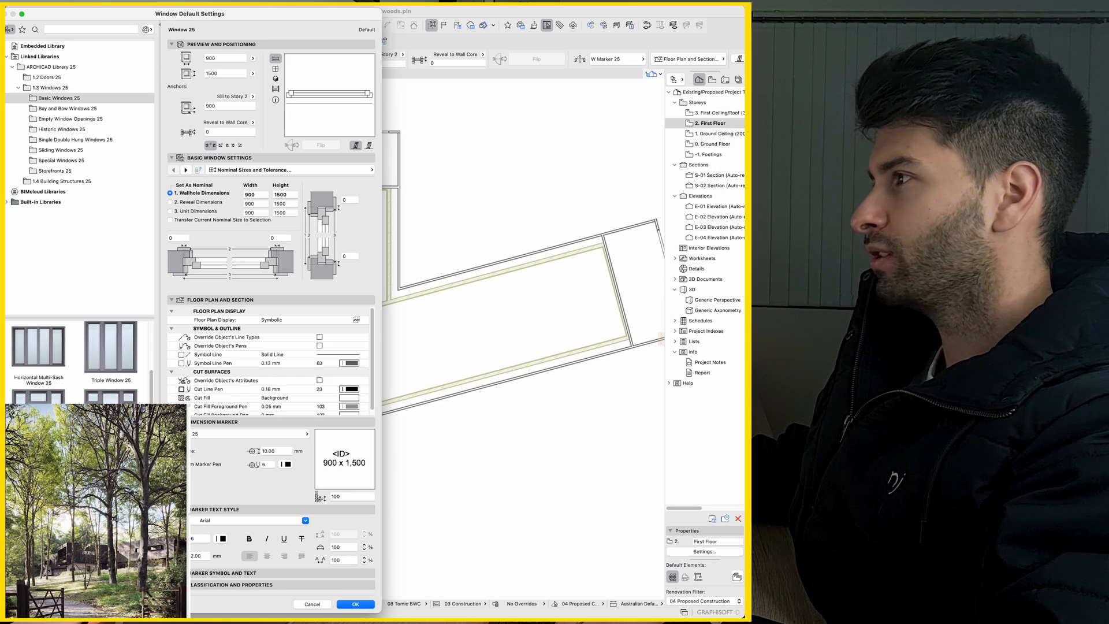
pyautogui.write('2100')
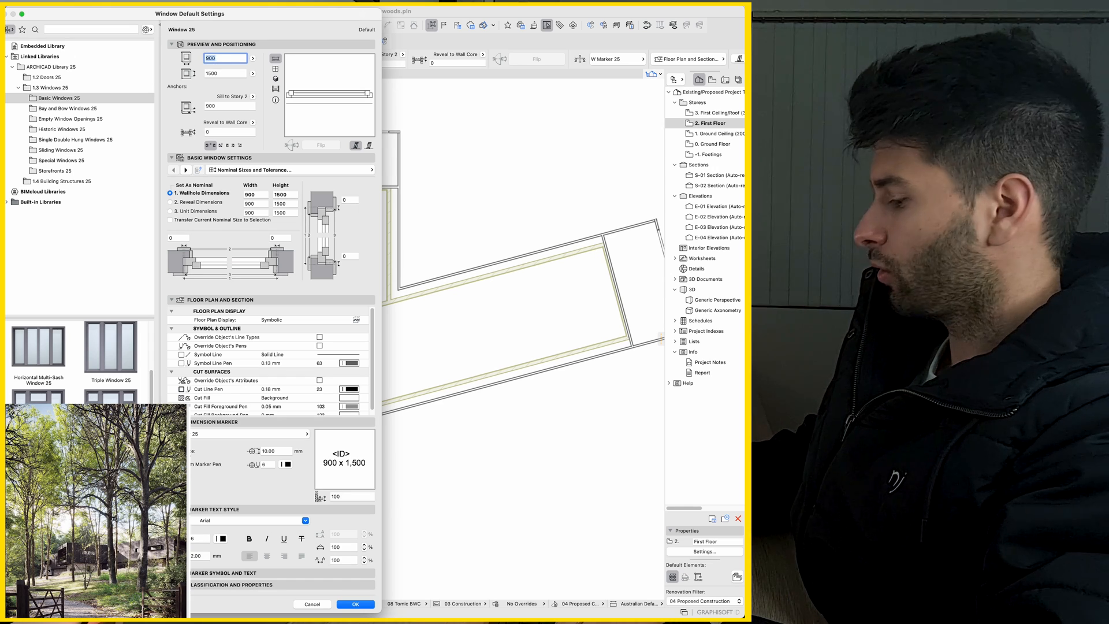
pyautogui.press('Tab')
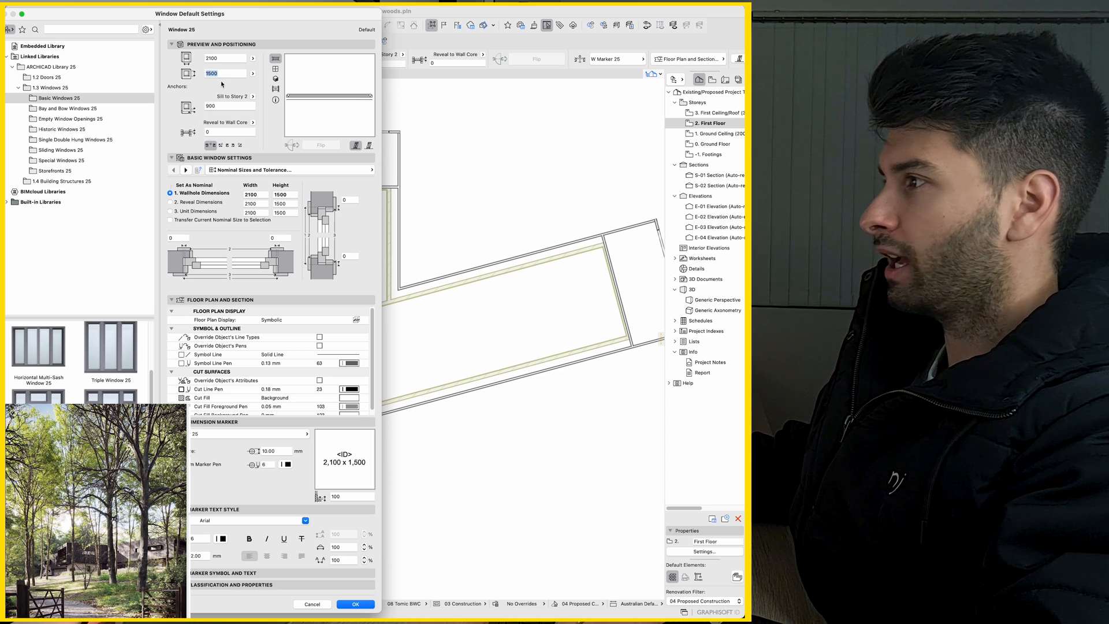
pyautogui.write('600')
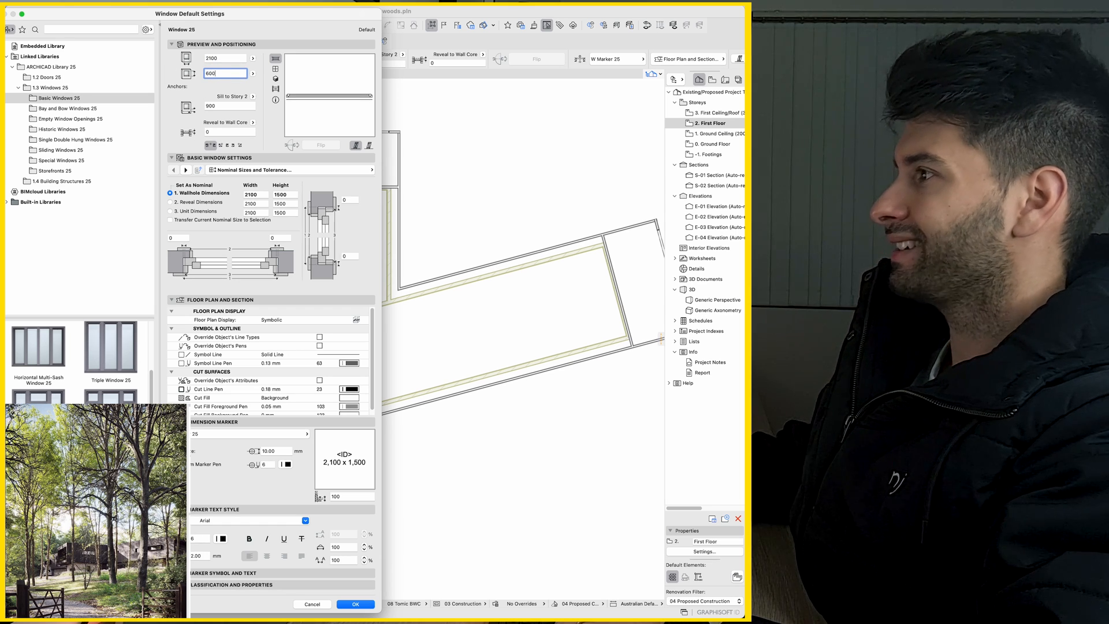
pyautogui.press('Tab')
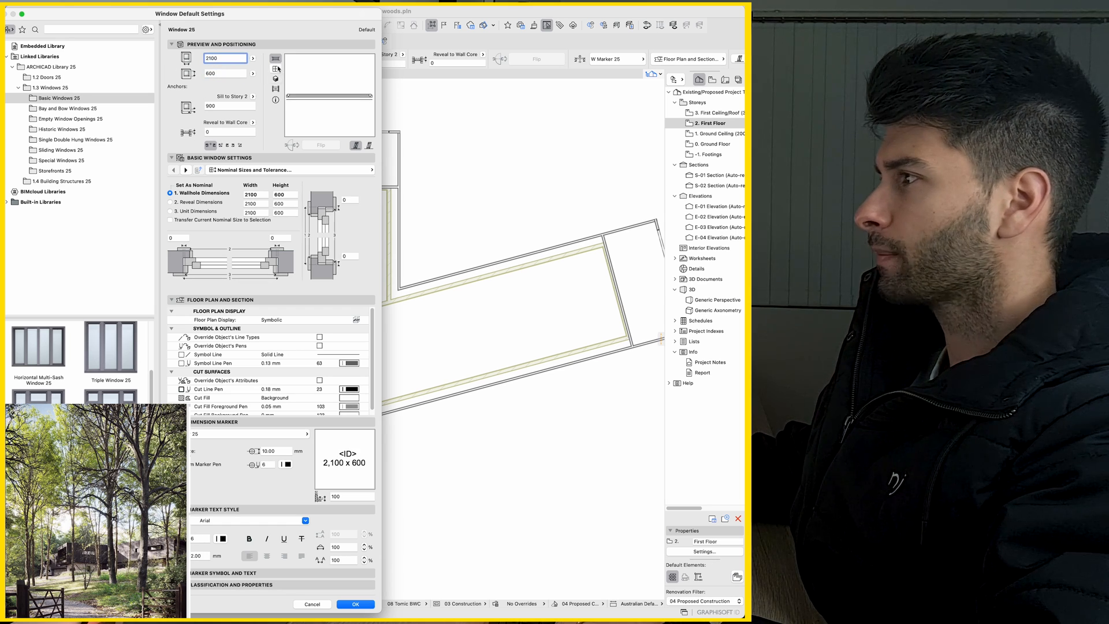
pyautogui.click(276, 78)
# Change the window frame and sash materials to a Colorbond Monument paint and confirm.
pyautogui.click(256, 170)
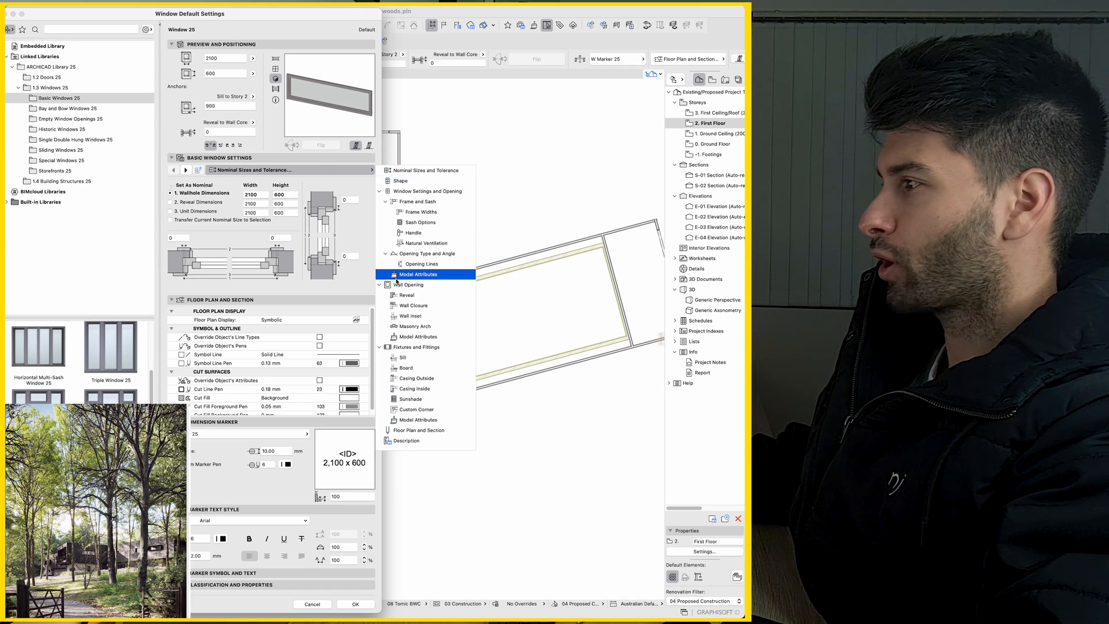
pyautogui.click(417, 274)
pyautogui.click(358, 227)
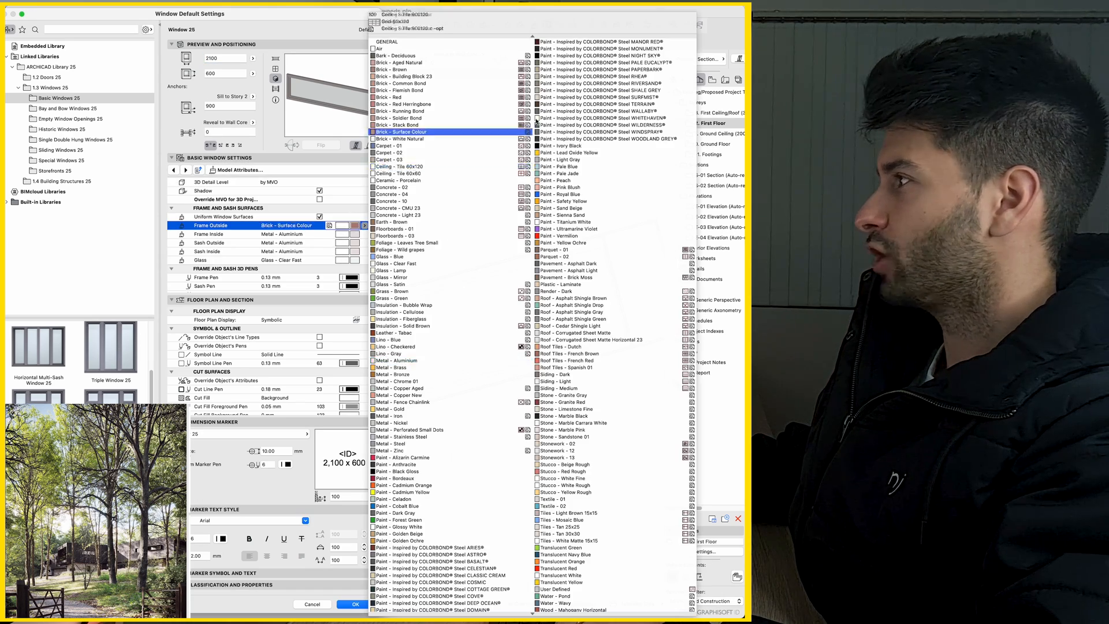
pyautogui.click(598, 50)
pyautogui.click(260, 234)
pyautogui.click(364, 234)
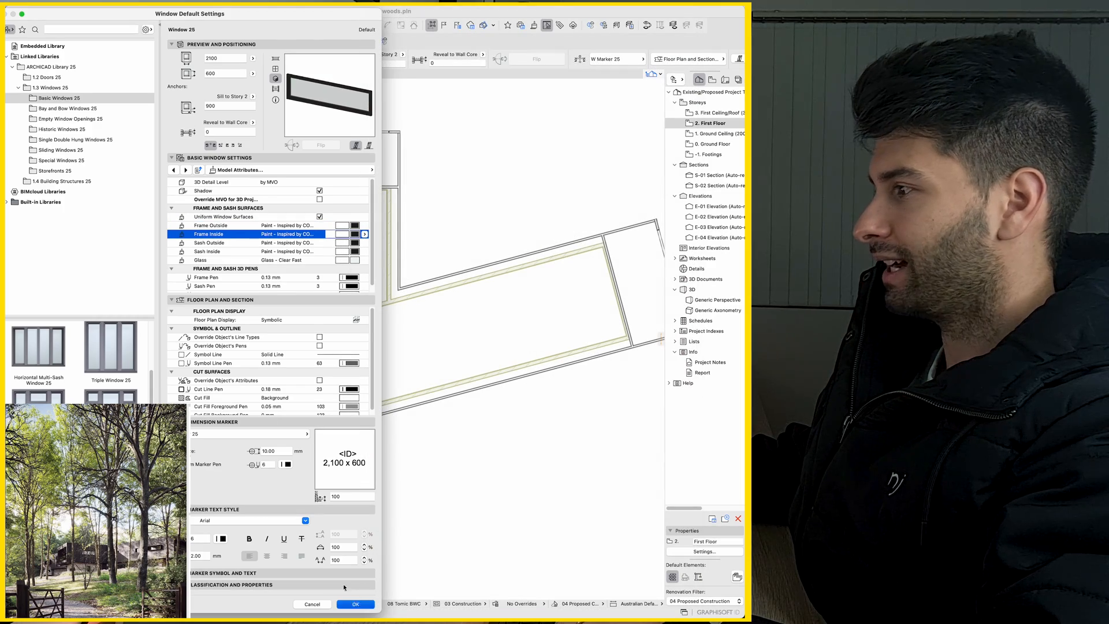
pyautogui.click(356, 604)
pyautogui.scroll(-3, 346, 304)
pyautogui.scroll(-3, 260, 303)
pyautogui.scroll(2, 223, 305)
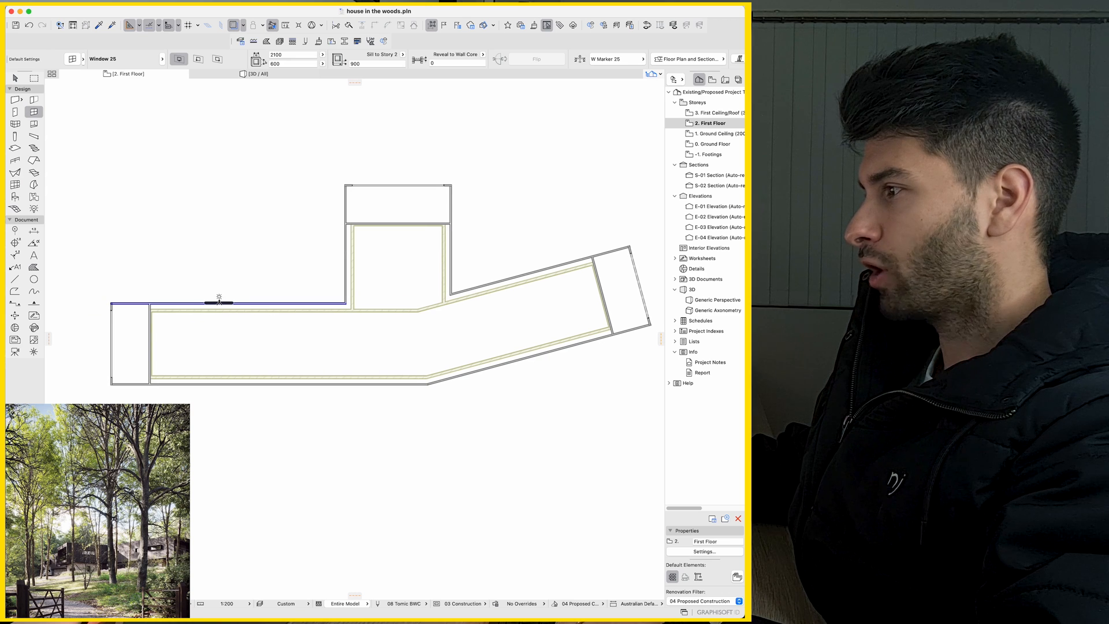
# Place a window in the upper left wall and switch to the 3D view.
pyautogui.click(215, 302)
pyautogui.press('Escape')
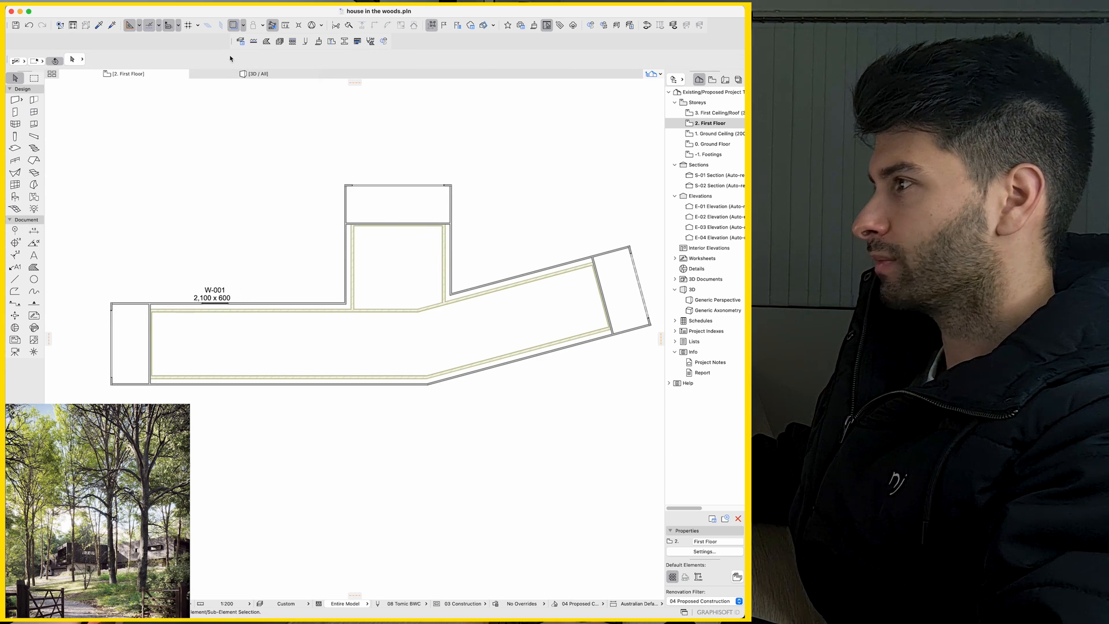
pyautogui.click(252, 74)
pyautogui.scroll(4, 451, 286)
pyautogui.scroll(3, 466, 284)
# Select the new window and raise its sill height to 1600.
pyautogui.click(466, 283)
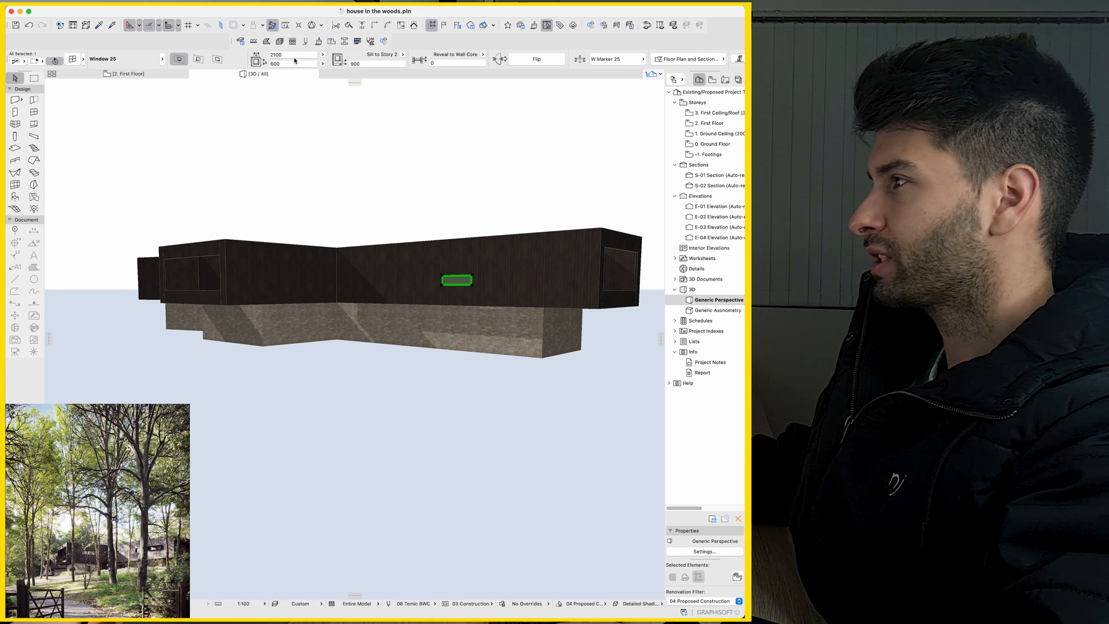
pyautogui.click(362, 65)
pyautogui.write('1600')
pyautogui.press('Return')
pyautogui.write('3000')
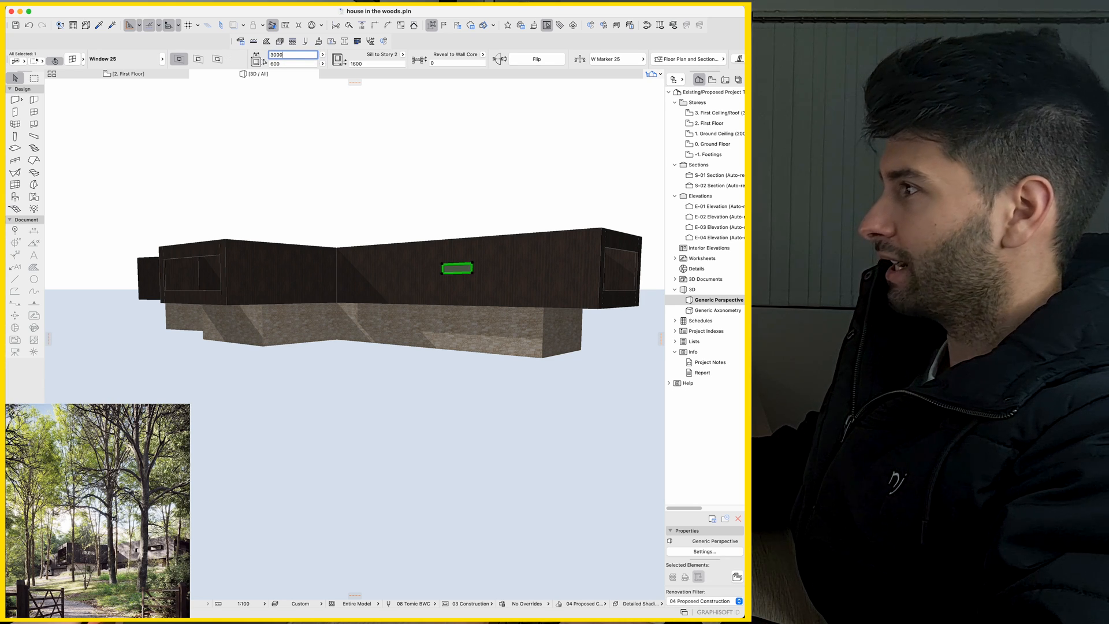
pyautogui.keyDown('shift'); pyautogui.moveTo(488, 271); pyautogui.dragTo(436, 276, button='middle'); pyautogui.keyUp('shift')
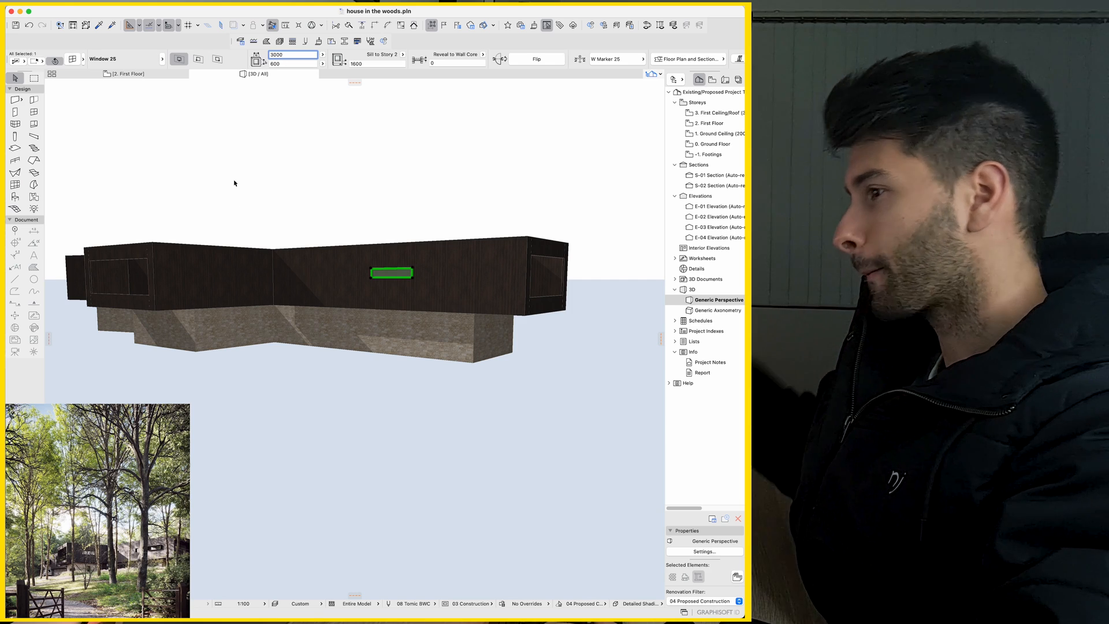
# Drag-copy the strip window along the wall, resize one copy to 900 wide and slide it left.
pyautogui.press('F2')
pyautogui.moveTo(191, 309)
pyautogui.keyDown('alt'); pyautogui.mouseDown()
pyautogui.moveTo(419, 307)
pyautogui.moveTo(366, 307)
pyautogui.mouseUp(); pyautogui.keyUp('alt')
pyautogui.scroll(-1, 367, 307)
pyautogui.click(246, 317)
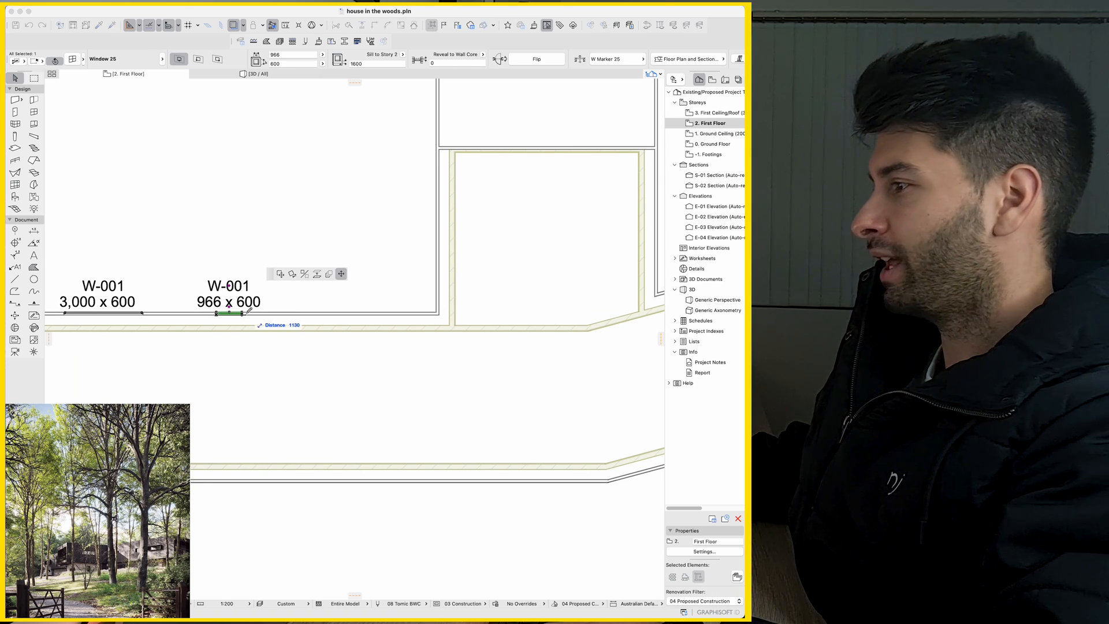
pyautogui.write('900')
pyautogui.press('Return')
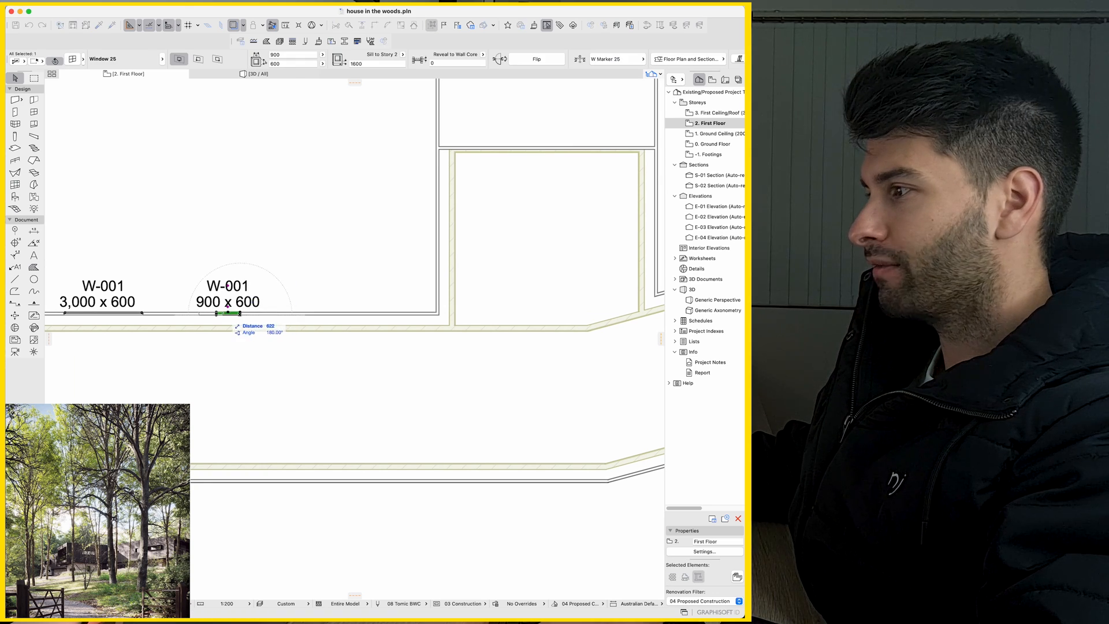
pyautogui.moveTo(227, 312); pyautogui.dragTo(189, 313)
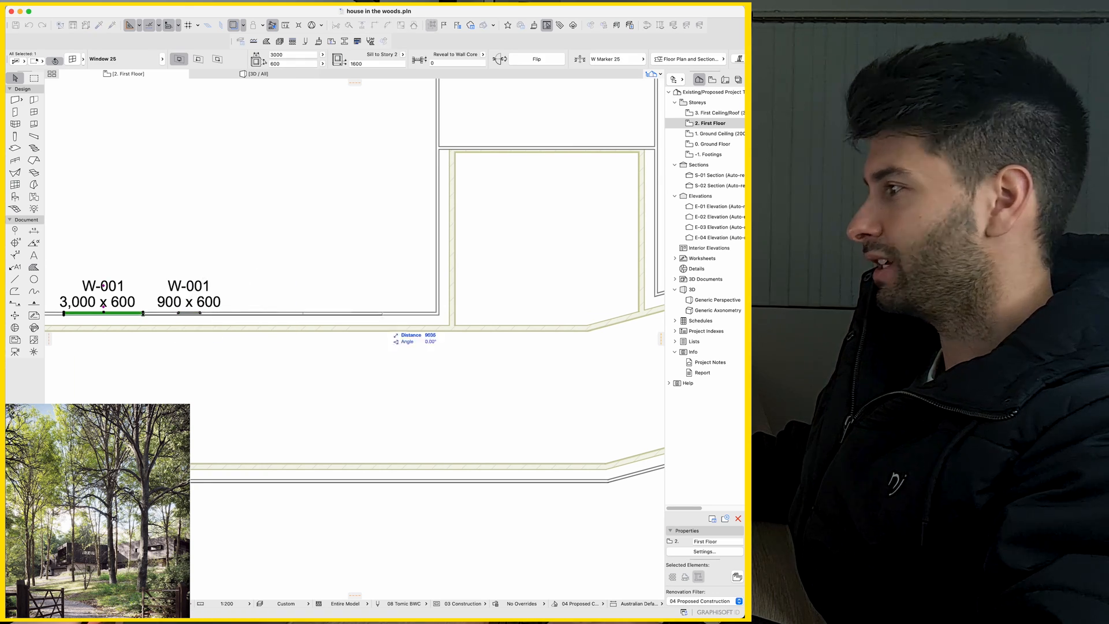
pyautogui.keyDown('alt'); pyautogui.moveTo(103, 312); pyautogui.dragTo(353, 312); pyautogui.keyUp('alt')
pyautogui.press('Escape')
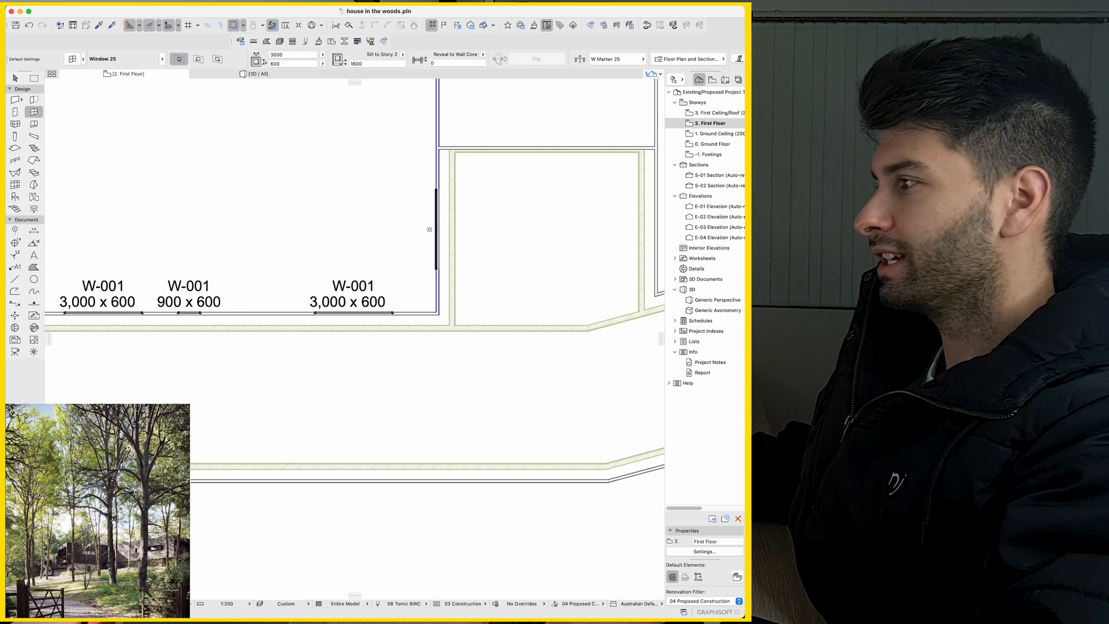
# Place windows on the left and right side walls and a small one on the slanted wall.
pyautogui.keyDown('alt'); pyautogui.click(438, 226); pyautogui.keyUp('alt')
pyautogui.scroll(-3, 434, 243)
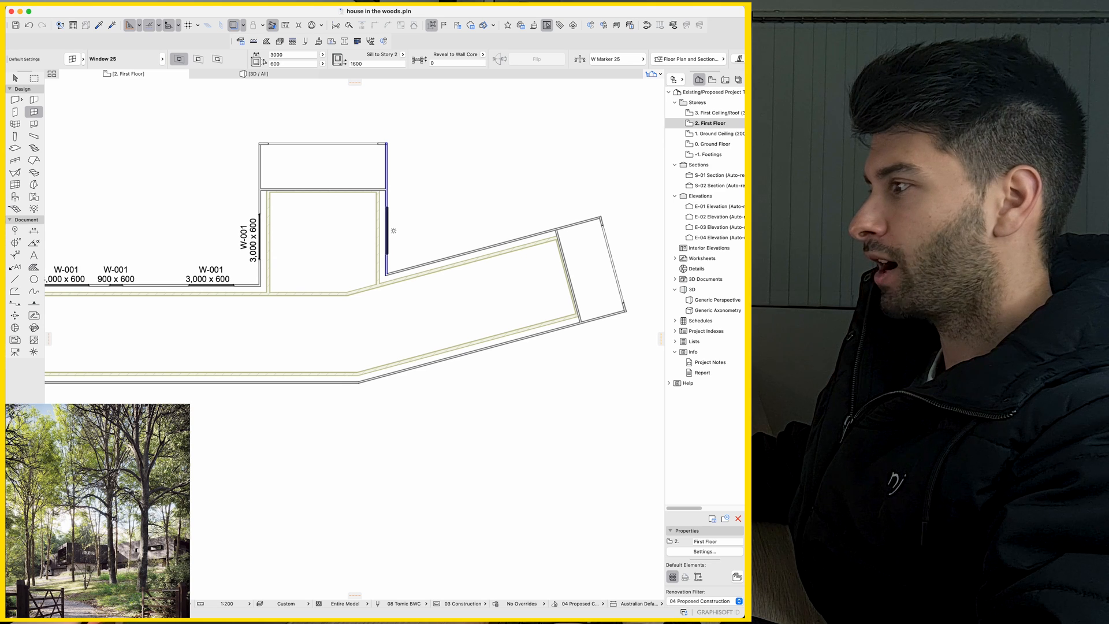
pyautogui.click(393, 232)
pyautogui.press('Escape')
pyautogui.press('w')
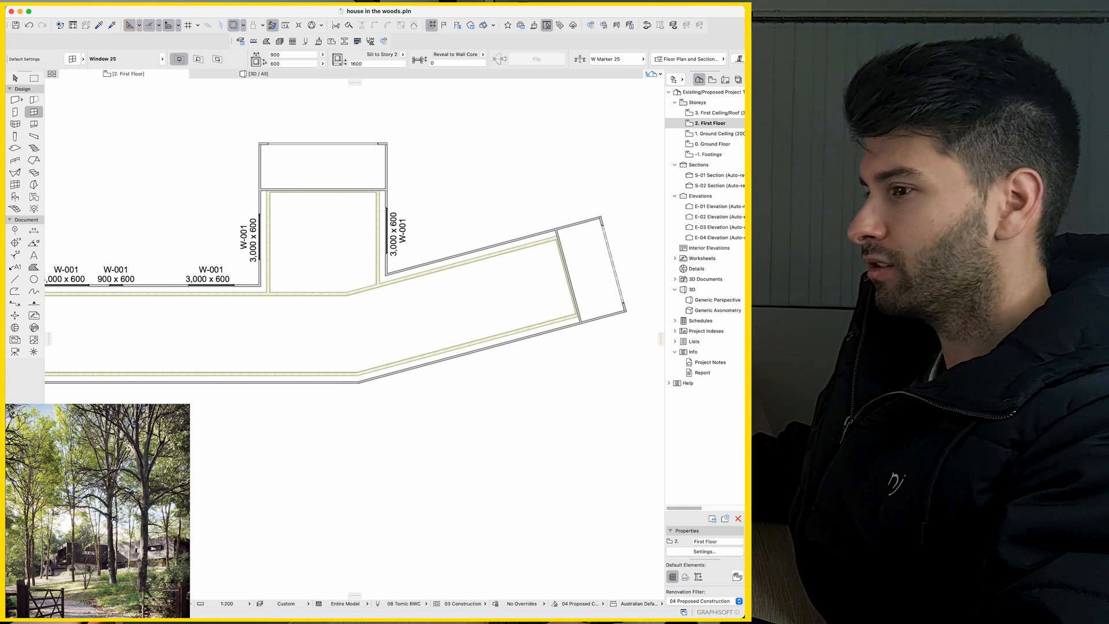
pyautogui.click(521, 251)
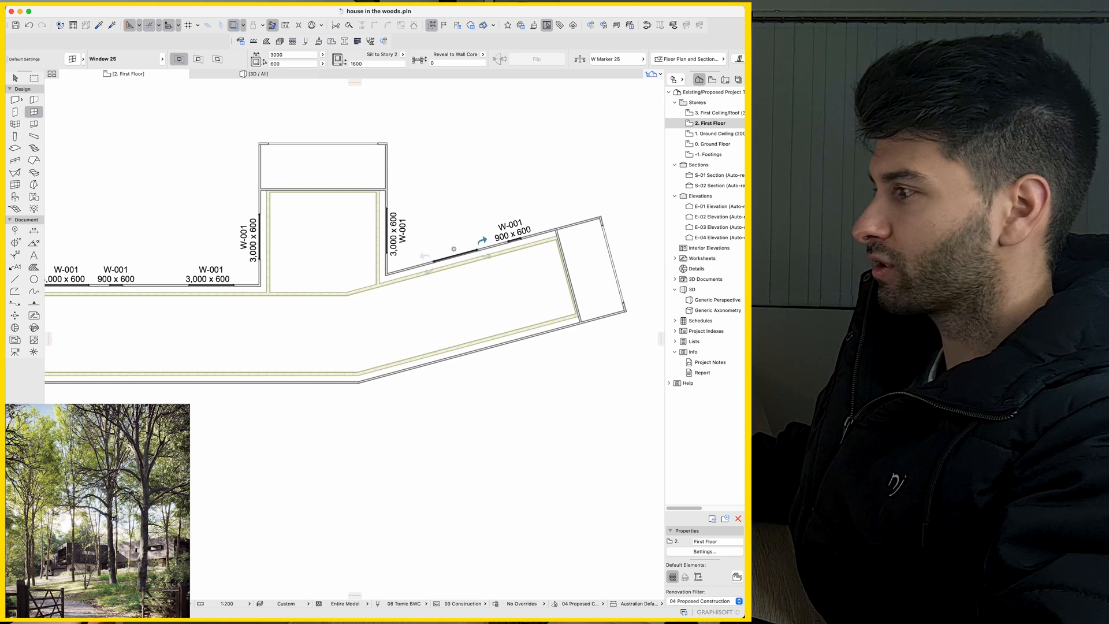
pyautogui.click(461, 248)
pyautogui.press('Escape')
pyautogui.scroll(-2, 461, 249)
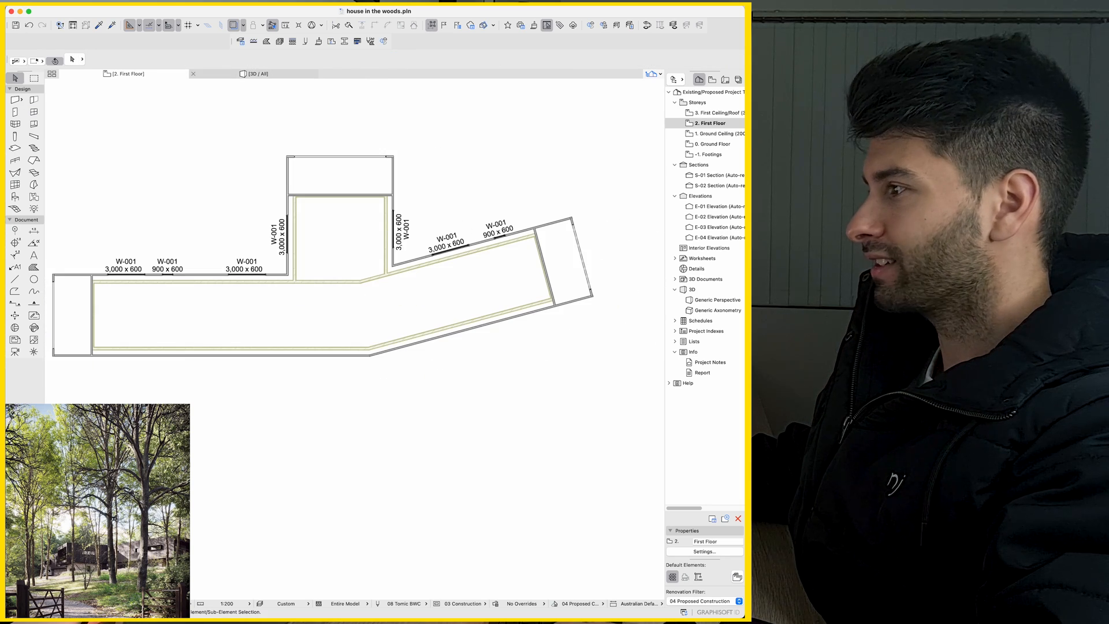
pyautogui.press('F3')
pyautogui.scroll(-3, 347, 295)
pyautogui.moveTo(347, 295); pyautogui.dragTo(364, 294, button='middle')
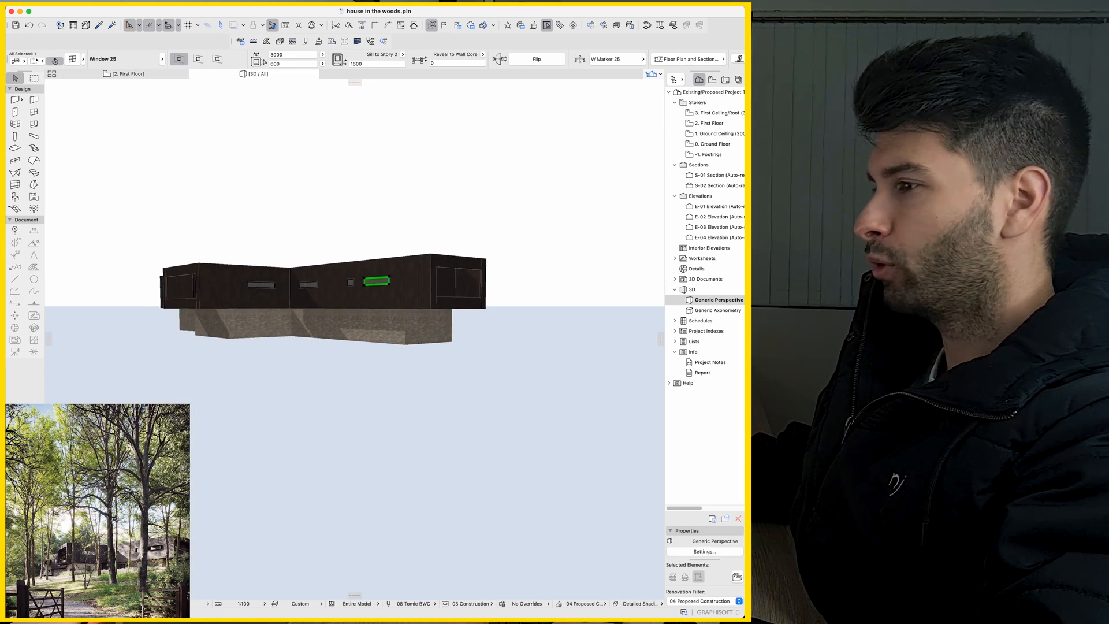
pyautogui.press('Escape')
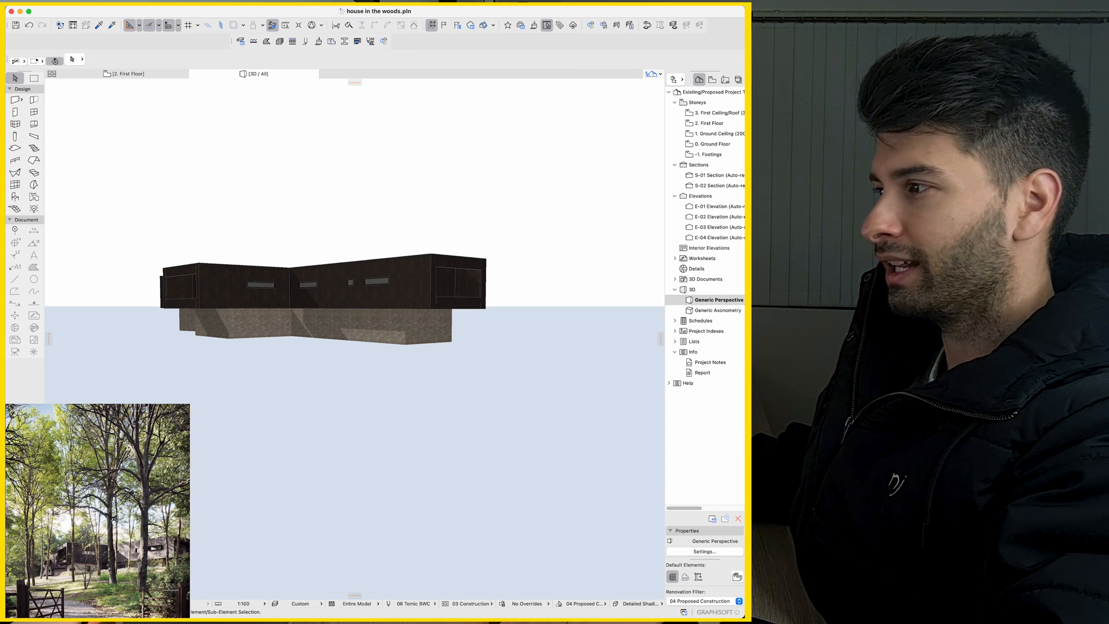
pyautogui.keyDown('shift'); pyautogui.moveTo(330, 294); pyautogui.dragTo(381, 295, button='middle'); pyautogui.keyUp('shift')
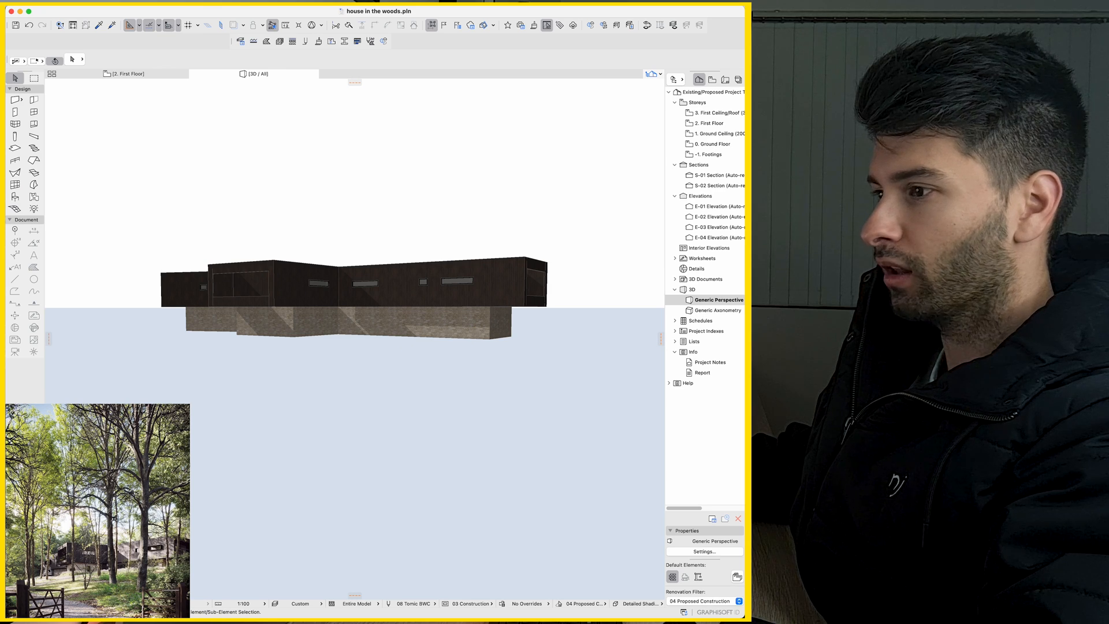
pyautogui.moveTo(260, 295)
pyautogui.keyDown('shift'); pyautogui.mouseDown(button='middle')
pyautogui.moveTo(208, 299)
pyautogui.moveTo(251, 298)
pyautogui.mouseUp(button='middle'); pyautogui.keyUp('shift')
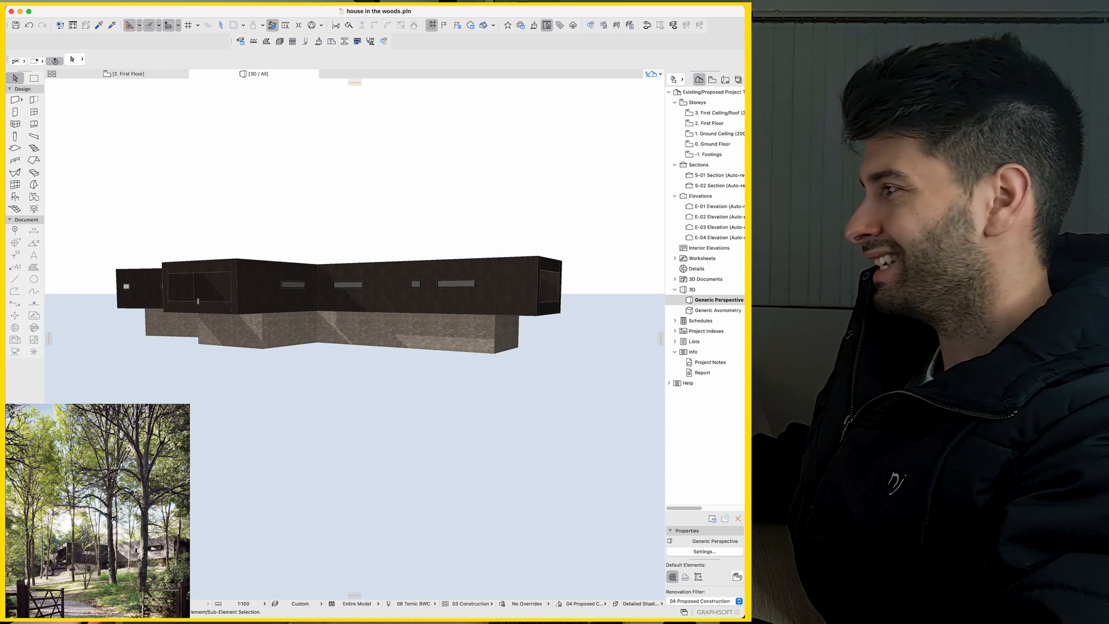
pyautogui.keyDown('shift'); pyautogui.moveTo(457, 288); pyautogui.dragTo(452, 288, button='middle'); pyautogui.keyUp('shift')
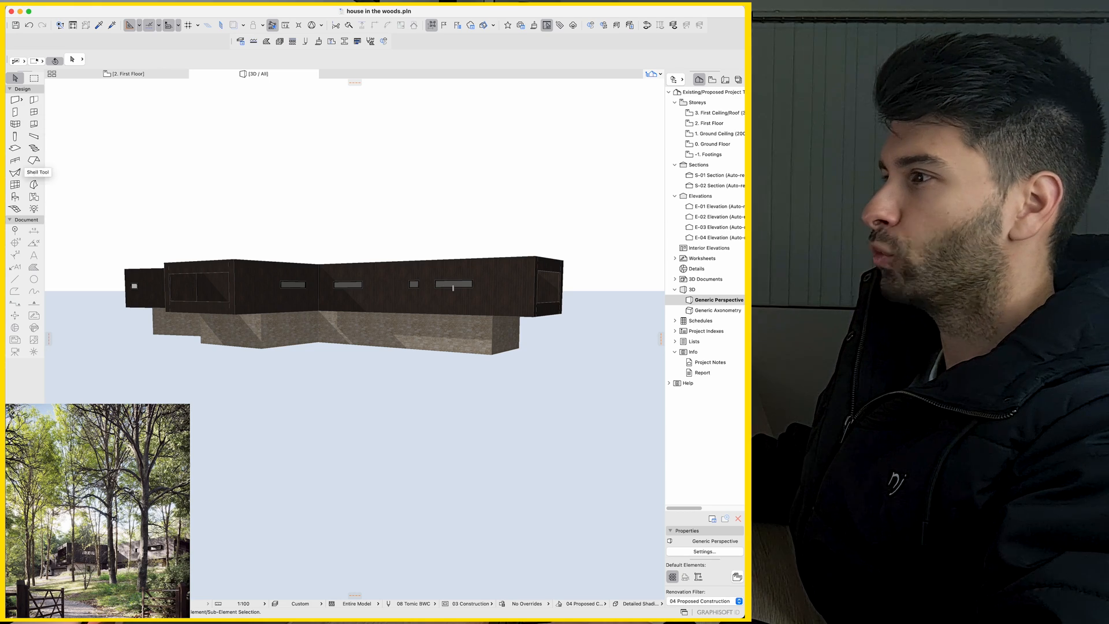
# Draw a slab outline under the long first-floor window as a sill.
pyautogui.press('l')
pyautogui.scroll(3, 452, 289)
pyautogui.scroll(3, 453, 288)
pyautogui.scroll(3, 453, 289)
pyautogui.scroll(2, 453, 287)
pyautogui.keyDown('shift'); pyautogui.moveTo(452, 287); pyautogui.dragTo(486, 277, button='middle'); pyautogui.keyUp('shift')
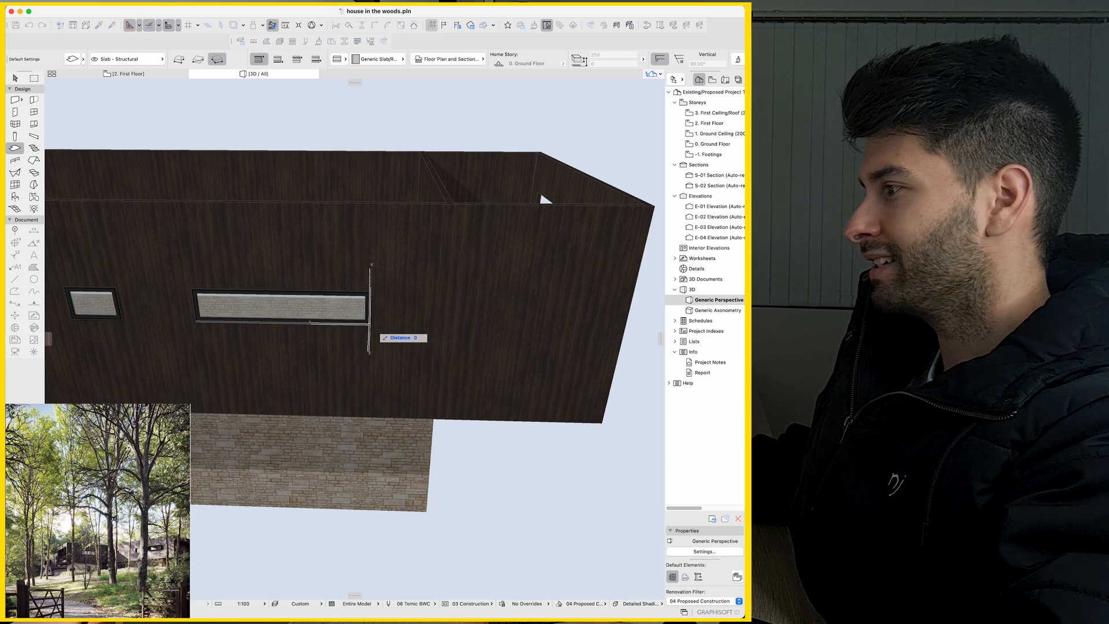
pyautogui.click(372, 322)
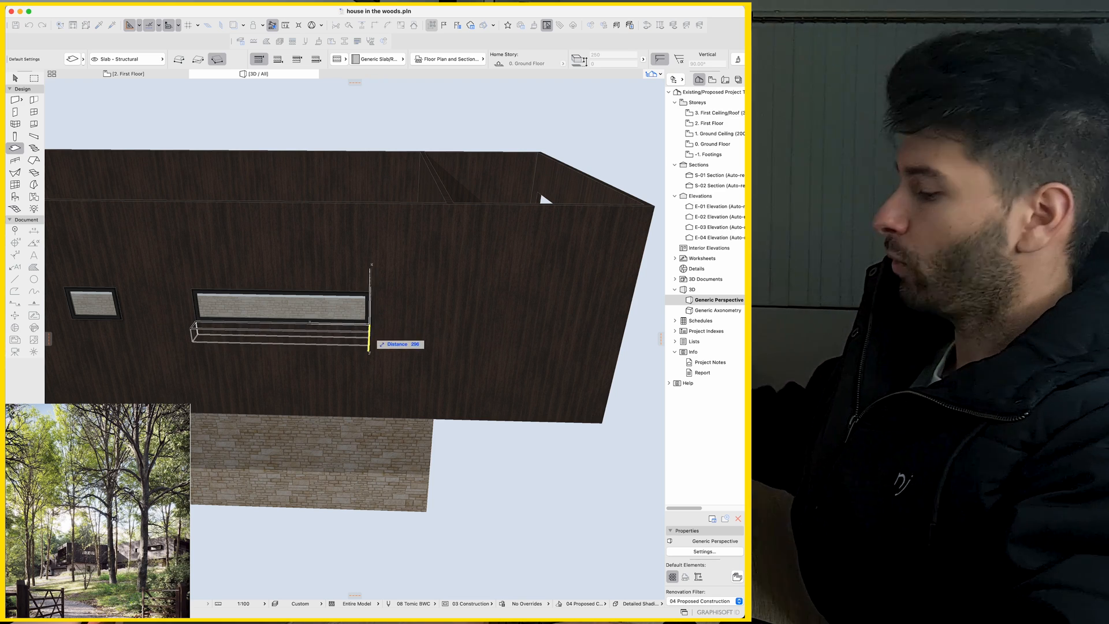
pyautogui.click(371, 345)
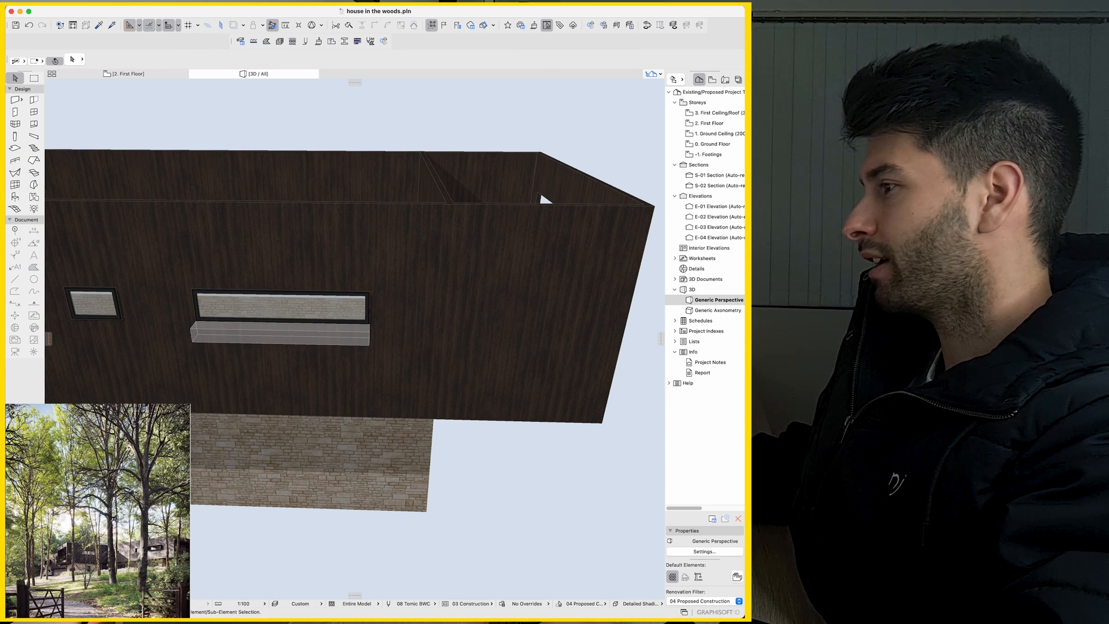
# Set the slab thickness to 5 and override all its surfaces with a paint finish.
pyautogui.hotkey('ctrl', 't')
pyautogui.hotkey('shift', 'Tab')
pyautogui.write('10')
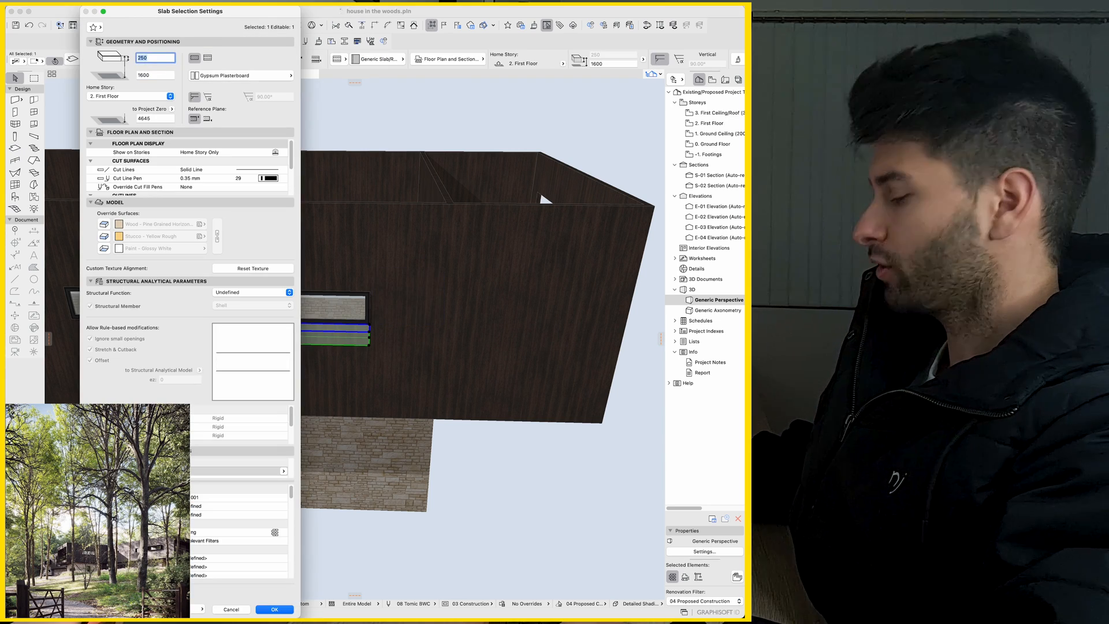
pyautogui.write('5')
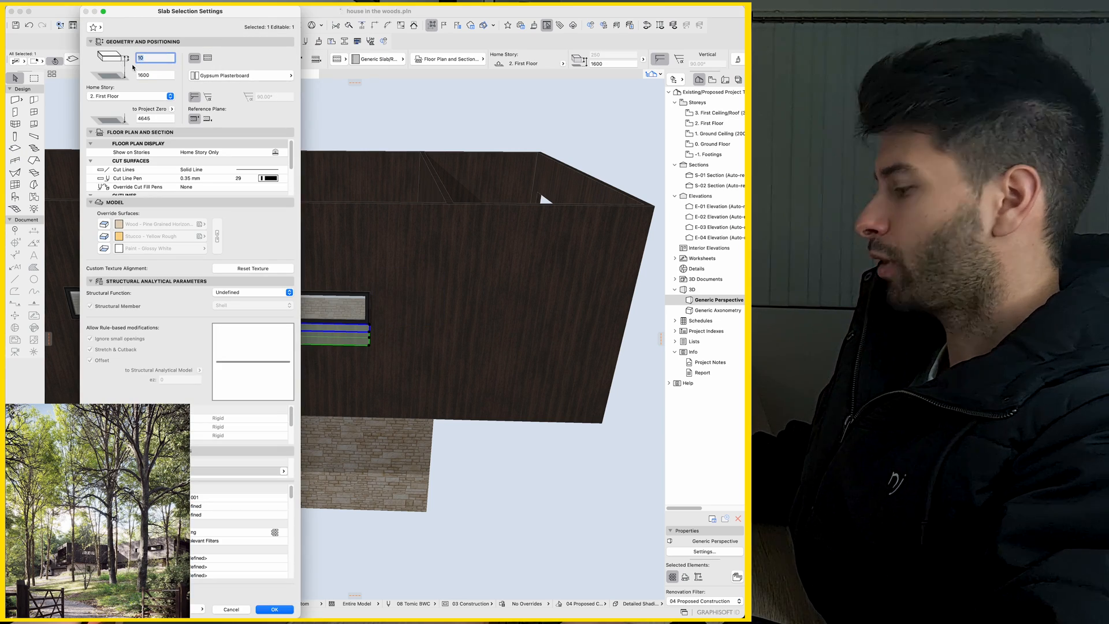
pyautogui.click(105, 224)
pyautogui.click(105, 236)
pyautogui.click(104, 248)
pyautogui.click(204, 223)
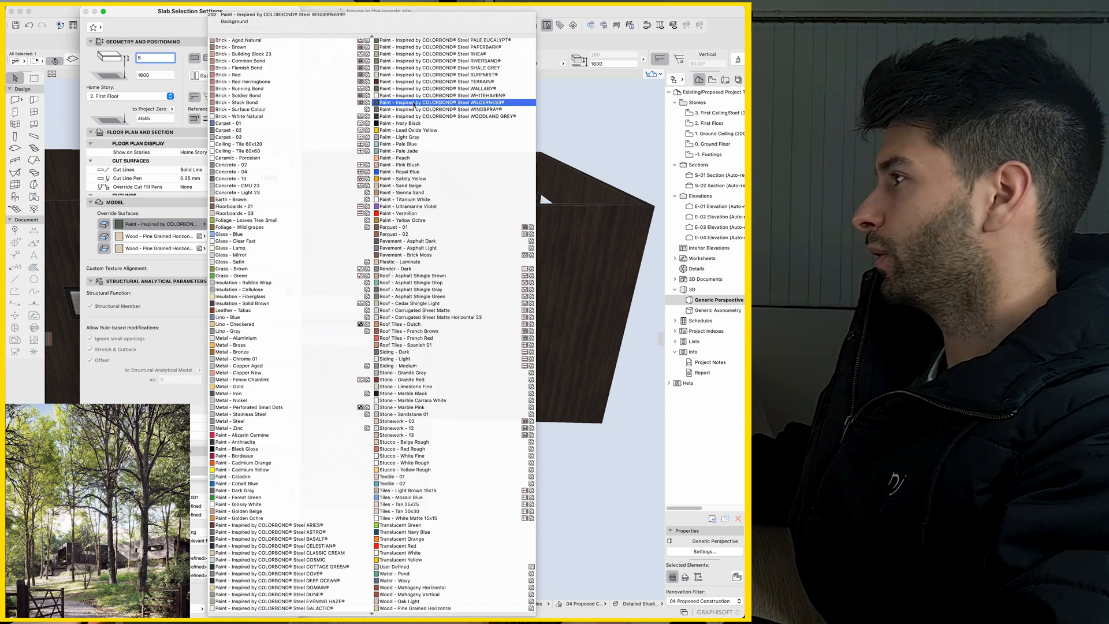
pyautogui.click(434, 68)
pyautogui.press('Return')
# Reselect the thin sill slab and adjust its edge position under the window.
pyautogui.keyDown('shift'); pyautogui.moveTo(371, 335); pyautogui.dragTo(368, 299, button='middle'); pyautogui.keyUp('shift')
pyautogui.press('Escape')
pyautogui.moveTo(368, 295); pyautogui.dragTo(368, 342)
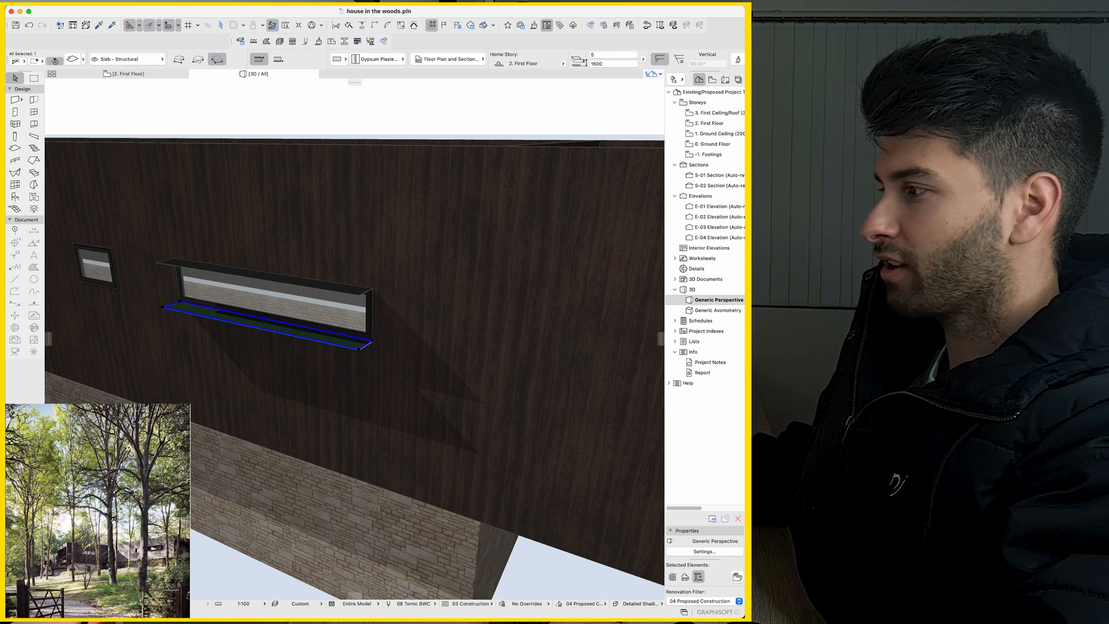
pyautogui.click(370, 345)
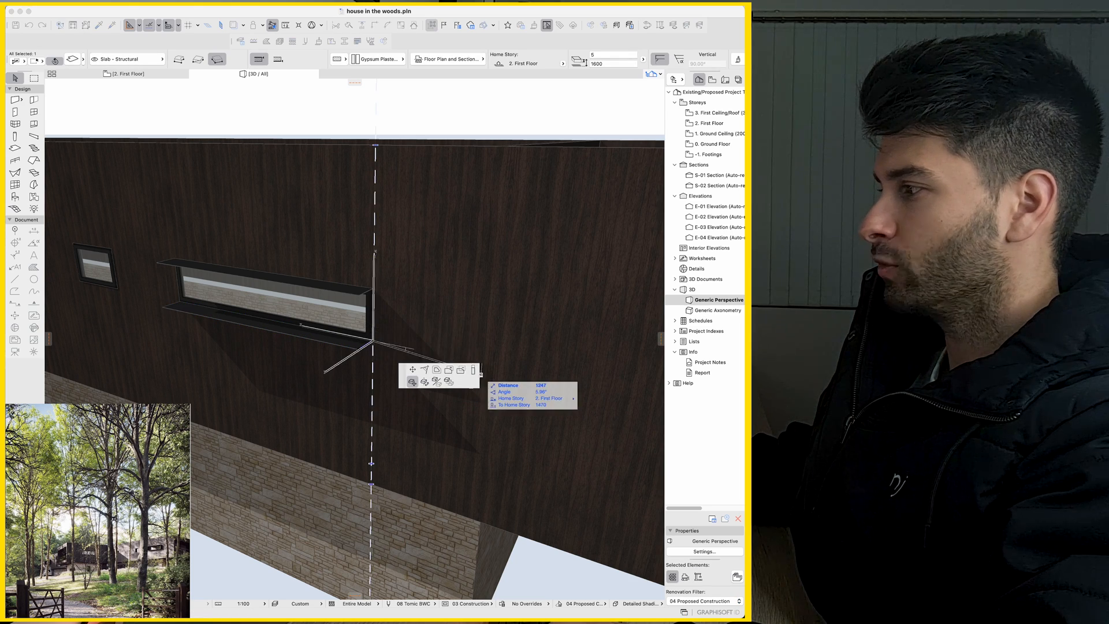
pyautogui.click(374, 312)
# Move an upper-facade window lower in its wall, then orbit to an oblique view.
pyautogui.press('Escape')
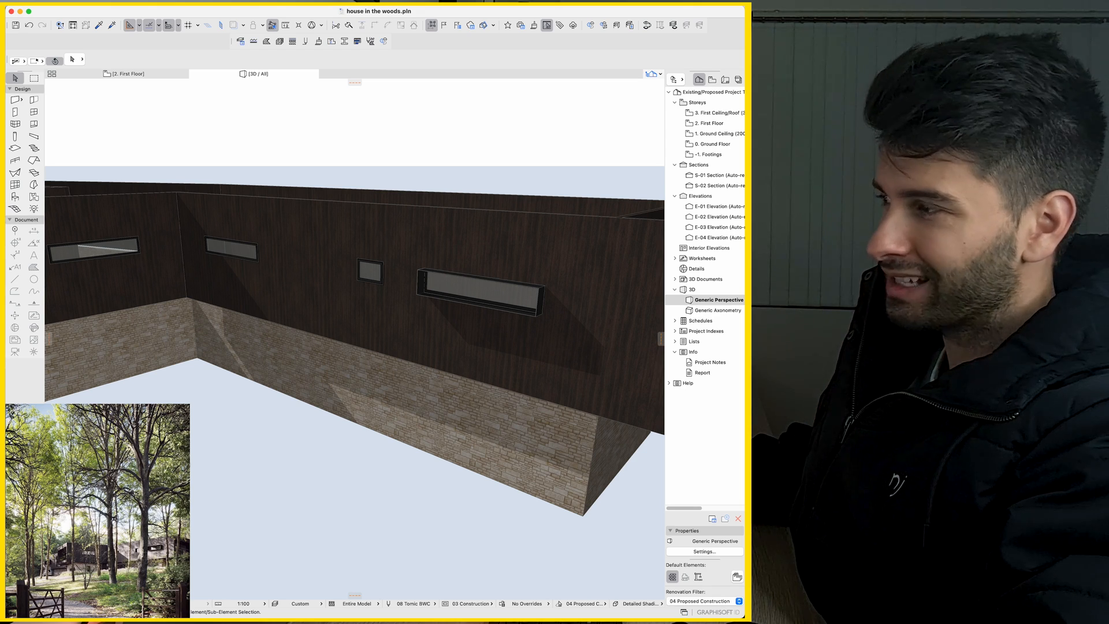
pyautogui.keyDown('shift'); pyautogui.moveTo(347, 304); pyautogui.dragTo(347, 218, button='middle'); pyautogui.keyUp('shift')
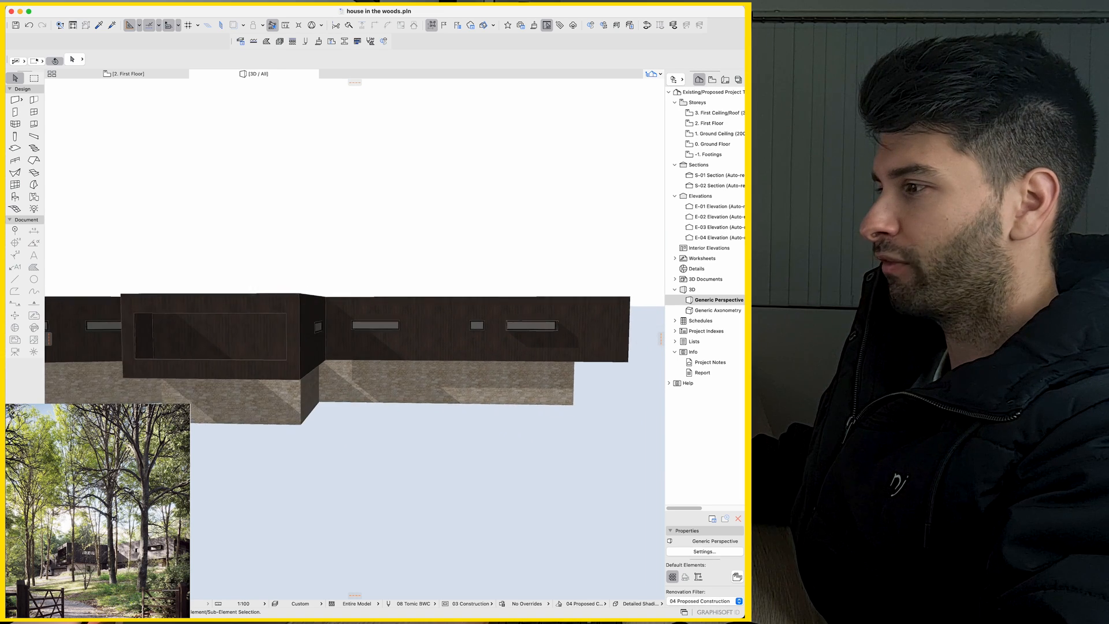
pyautogui.keyDown('shift'); pyautogui.moveTo(347, 261); pyautogui.dragTo(390, 260, button='middle'); pyautogui.keyUp('shift')
pyautogui.click(201, 327)
pyautogui.moveTo(225, 334)
pyautogui.mouseDown()
pyautogui.moveTo(227, 356)
pyautogui.moveTo(226, 343)
pyautogui.mouseUp()
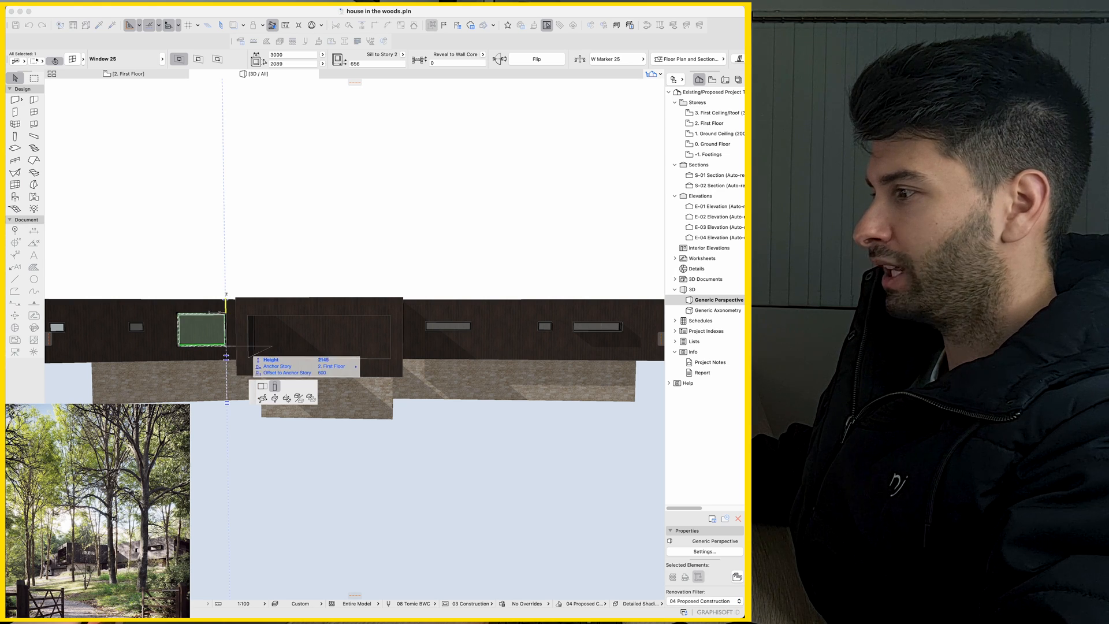
pyautogui.press('Escape')
pyautogui.moveTo(347, 347)
pyautogui.keyDown('shift'); pyautogui.mouseDown(button='middle')
pyautogui.moveTo(391, 330)
pyautogui.moveTo(260, 260)
pyautogui.mouseUp(button='middle'); pyautogui.keyUp('shift')
pyautogui.scroll(4, 346, 303)
pyautogui.scroll(1, 347, 303)
# Select the window above the sill and rotate it from the opposite side of the house.
pyautogui.click(399, 360)
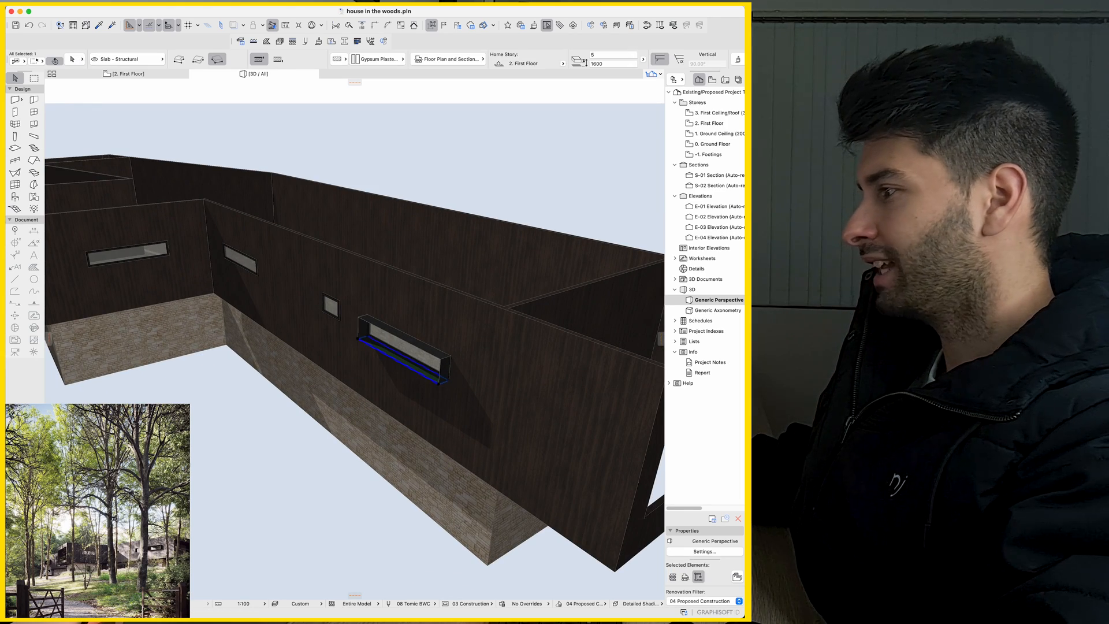
pyautogui.click(398, 338)
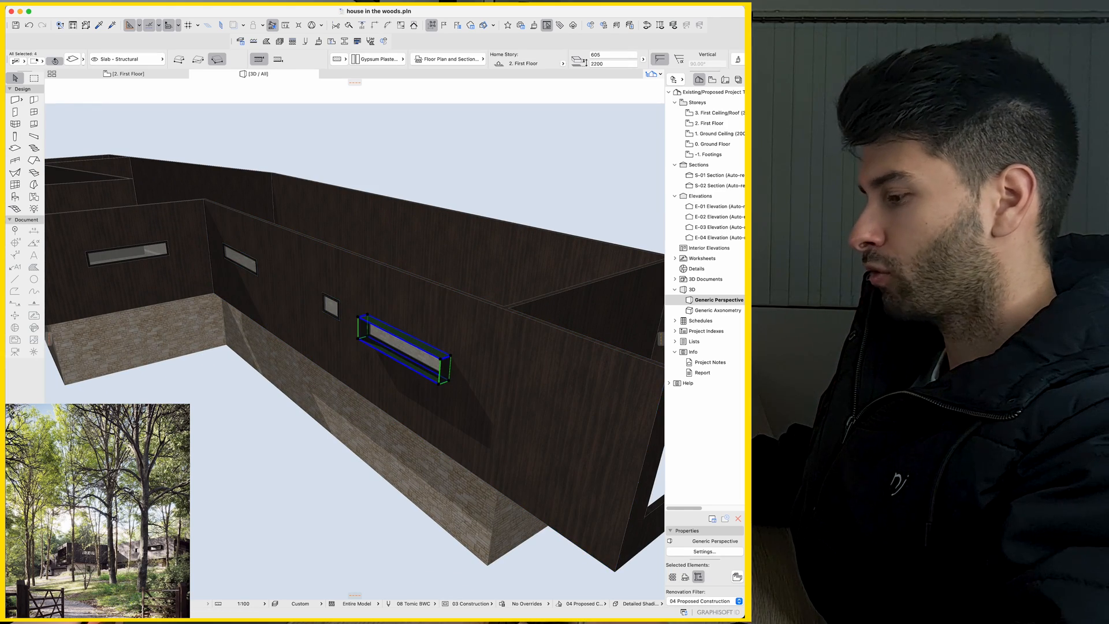
pyautogui.moveTo(399, 347)
pyautogui.keyDown('shift'); pyautogui.mouseDown(button='middle')
pyautogui.moveTo(260, 260)
pyautogui.moveTo(373, 347)
pyautogui.mouseUp(button='middle'); pyautogui.keyUp('shift')
pyautogui.scroll(4, 347, 261)
pyautogui.scroll(4, 260, 304)
pyautogui.scroll(3, 243, 347)
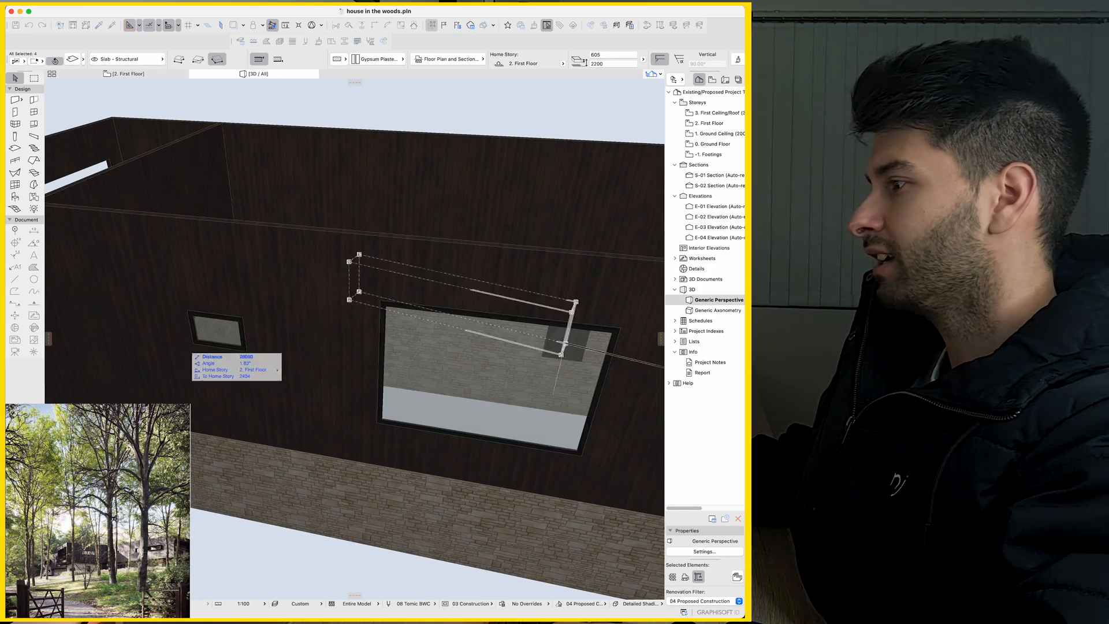
pyautogui.click(227, 337)
pyautogui.click(245, 348)
pyautogui.click(209, 363)
pyautogui.keyDown('shift'); pyautogui.moveTo(347, 304); pyautogui.dragTo(433, 217, button='middle'); pyautogui.keyUp('shift')
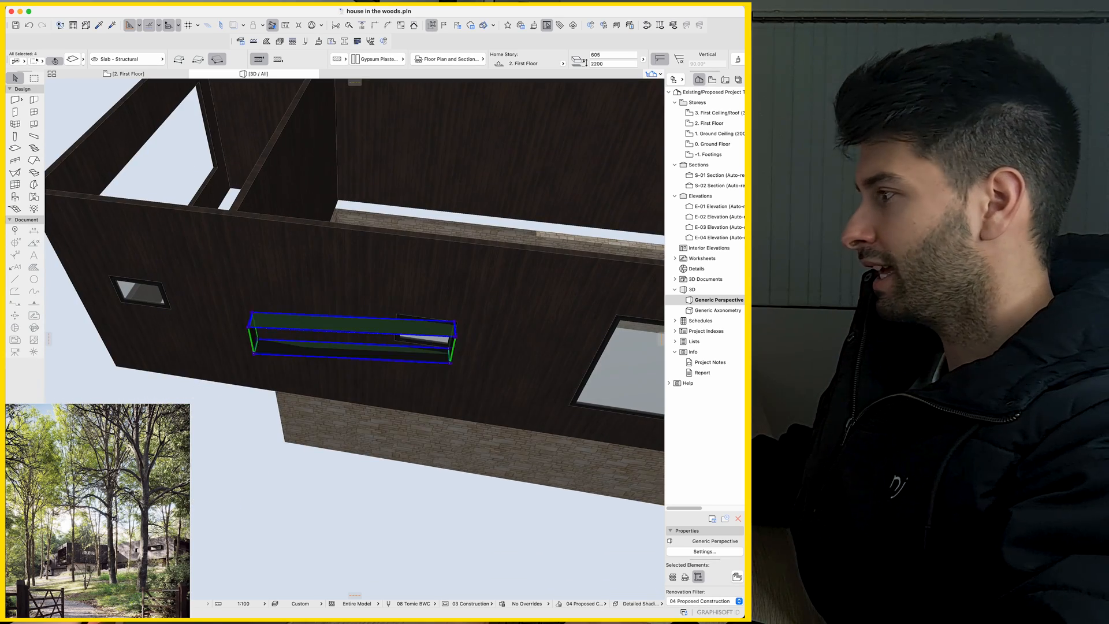
pyautogui.keyDown('shift'); pyautogui.moveTo(347, 260); pyautogui.dragTo(346, 330, button='middle'); pyautogui.keyUp('shift')
# Stretch the small end-wall window into a long strip and frame the whole house in view.
pyautogui.click(425, 323)
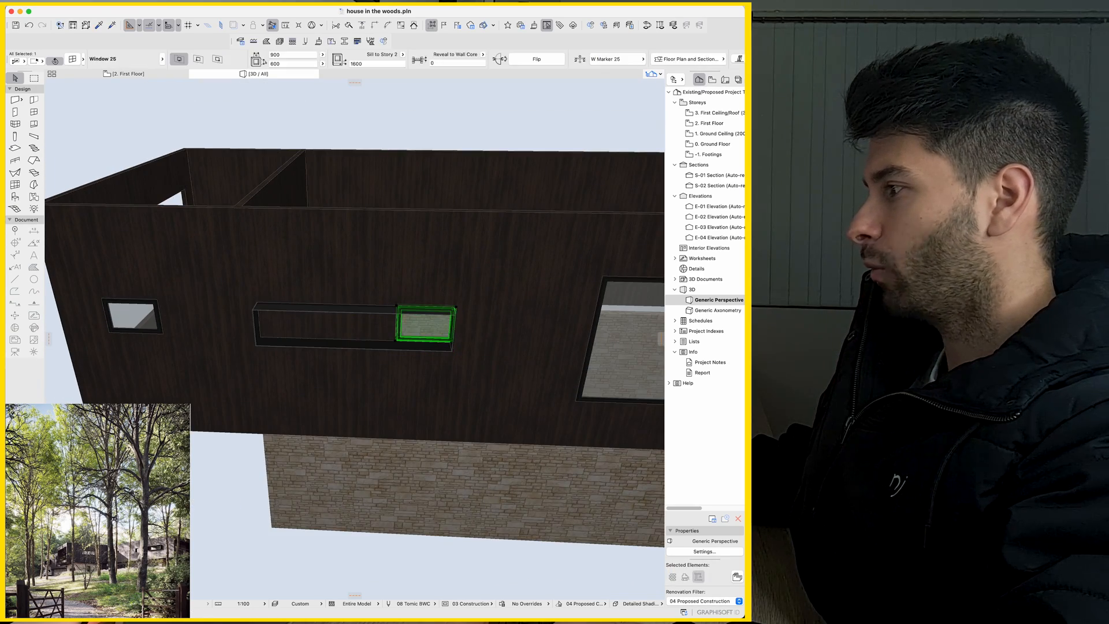
pyautogui.click(399, 339)
pyautogui.click(261, 325)
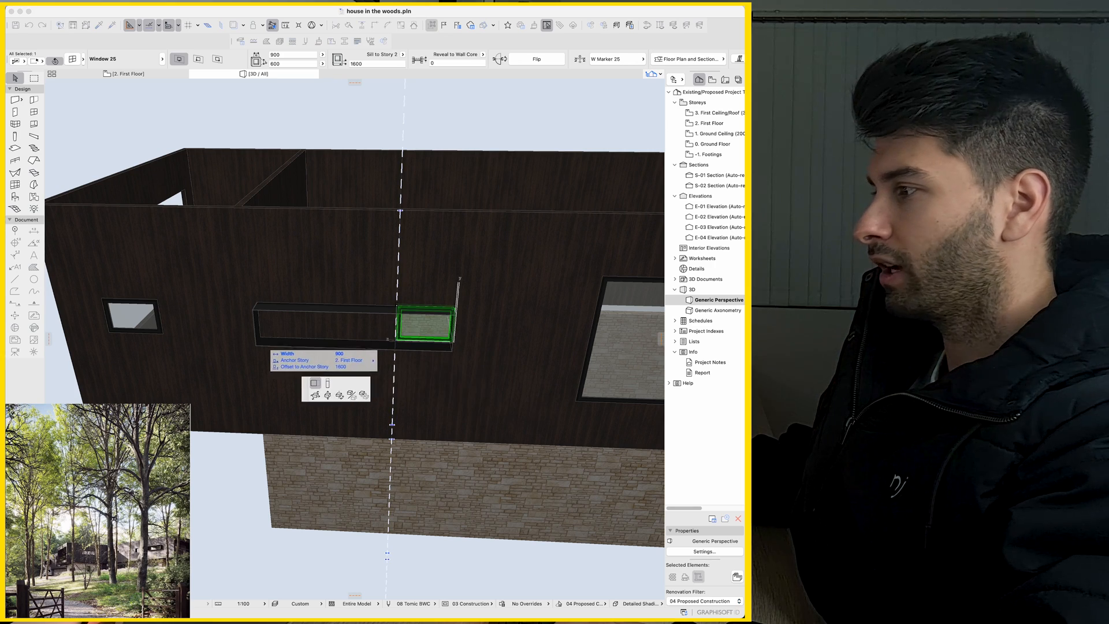
pyautogui.press('Escape')
pyautogui.keyDown('shift'); pyautogui.moveTo(346, 303); pyautogui.dragTo(347, 260, button='middle'); pyautogui.keyUp('shift')
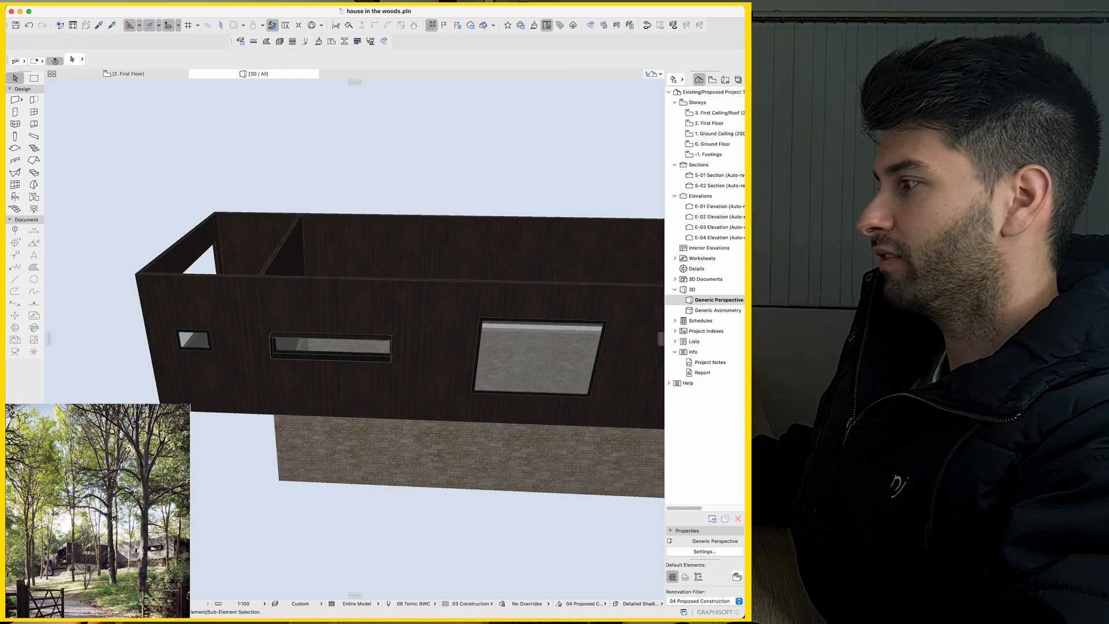
pyautogui.scroll(4, 303, 347)
pyautogui.scroll(-8, 304, 347)
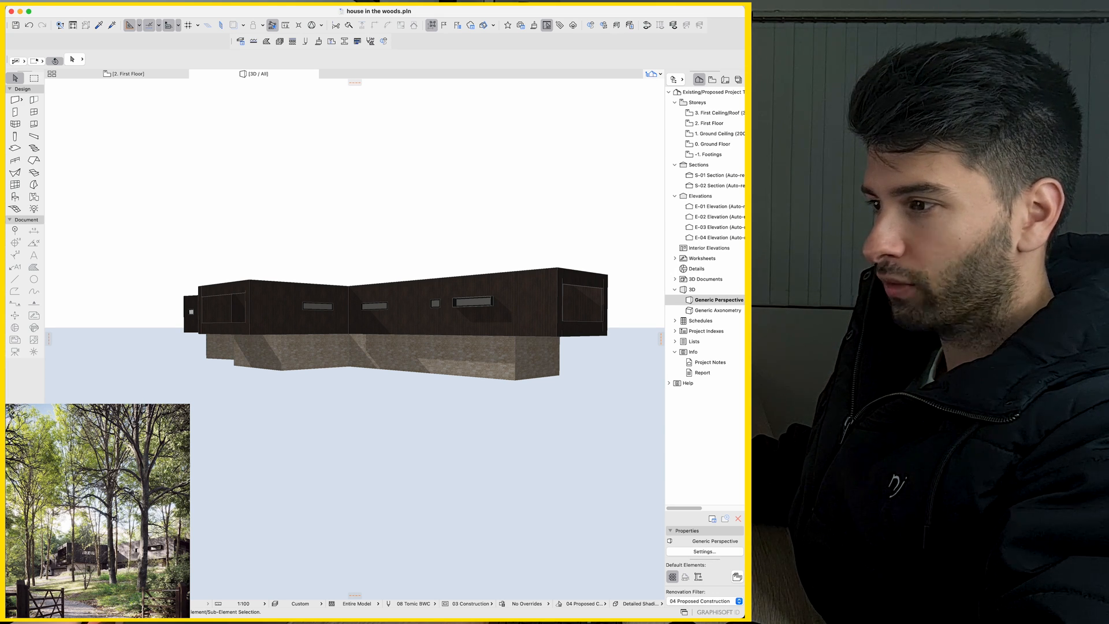
pyautogui.moveTo(434, 217); pyautogui.dragTo(347, 217, button='middle')
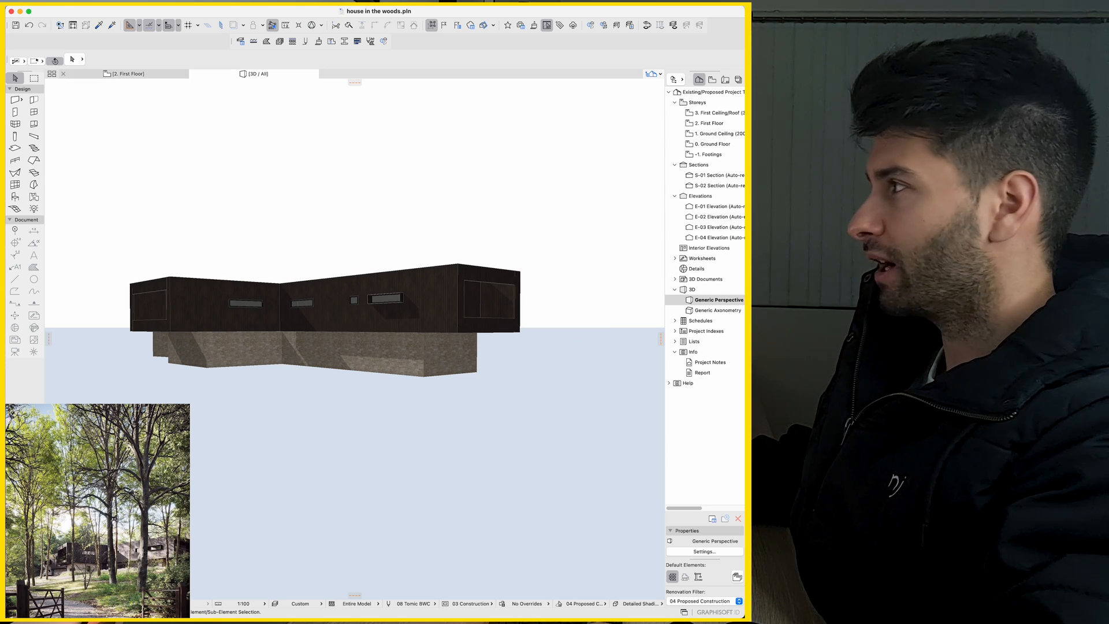
# From the First Floor plan, open the Railing default settings and browse to the rail pages.
pyautogui.press('F2')
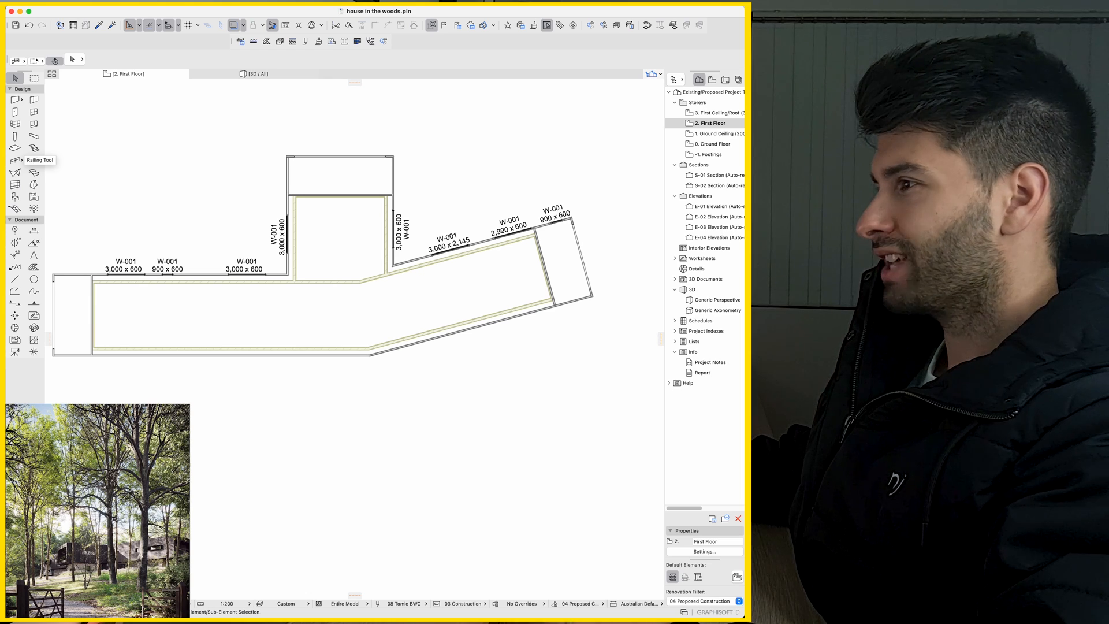
pyautogui.click(16, 160)
pyautogui.doubleClick(34, 160)
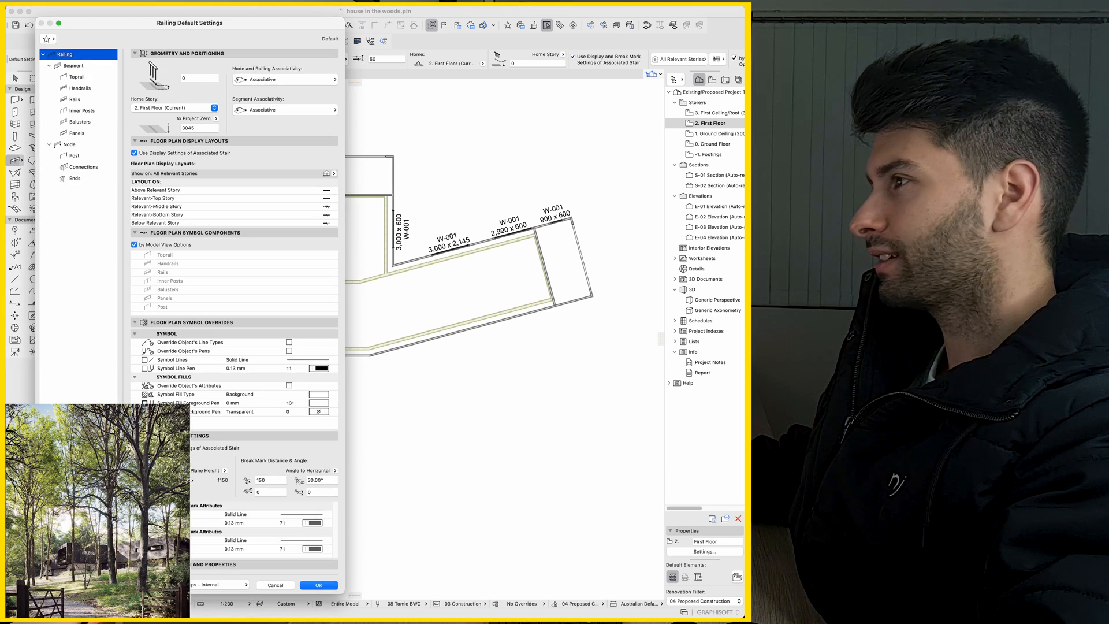
pyautogui.click(74, 65)
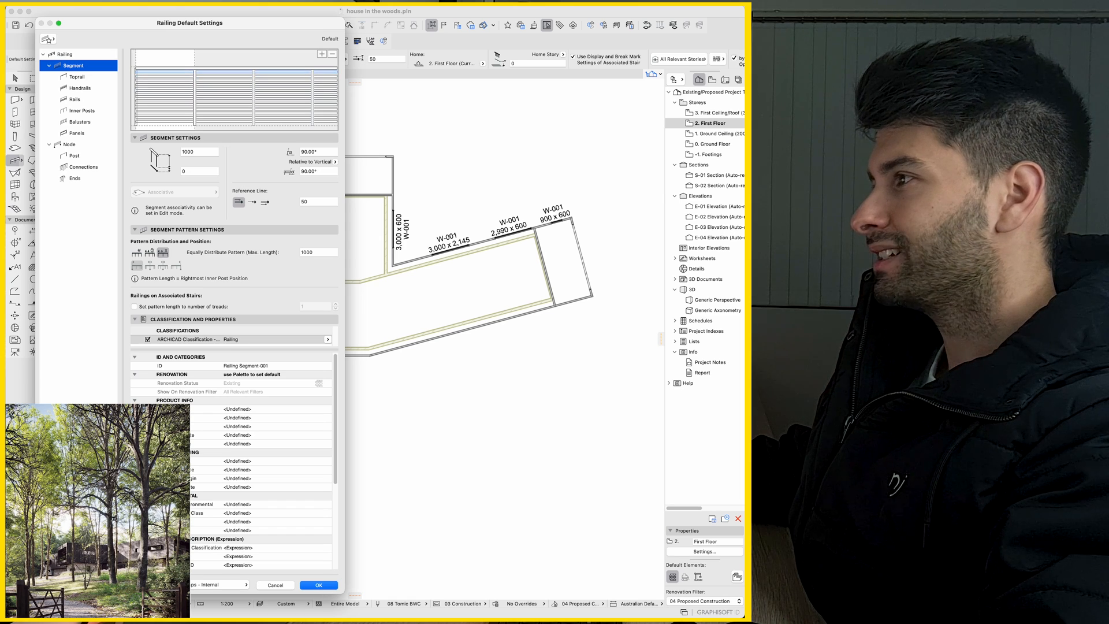
pyautogui.click(76, 76)
pyautogui.click(73, 65)
pyautogui.click(75, 98)
# Raise the top rail and remove all intermediate rails from the railing segment.
pyautogui.moveTo(226, 122); pyautogui.dragTo(226, 103)
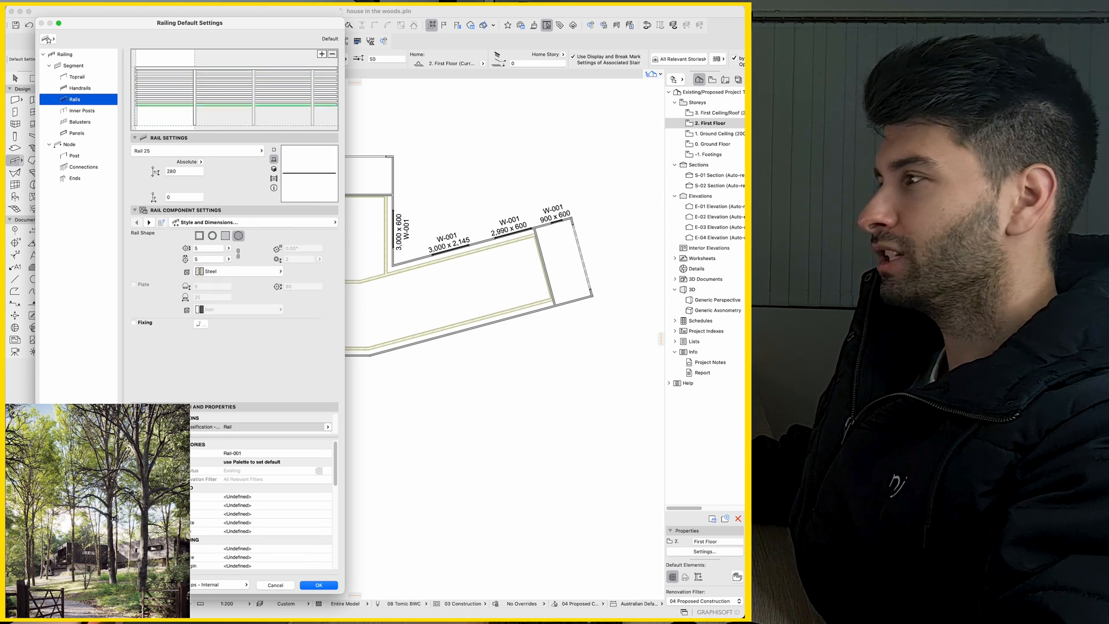
pyautogui.click(333, 54)
pyautogui.click(332, 55)
pyautogui.click(332, 55)
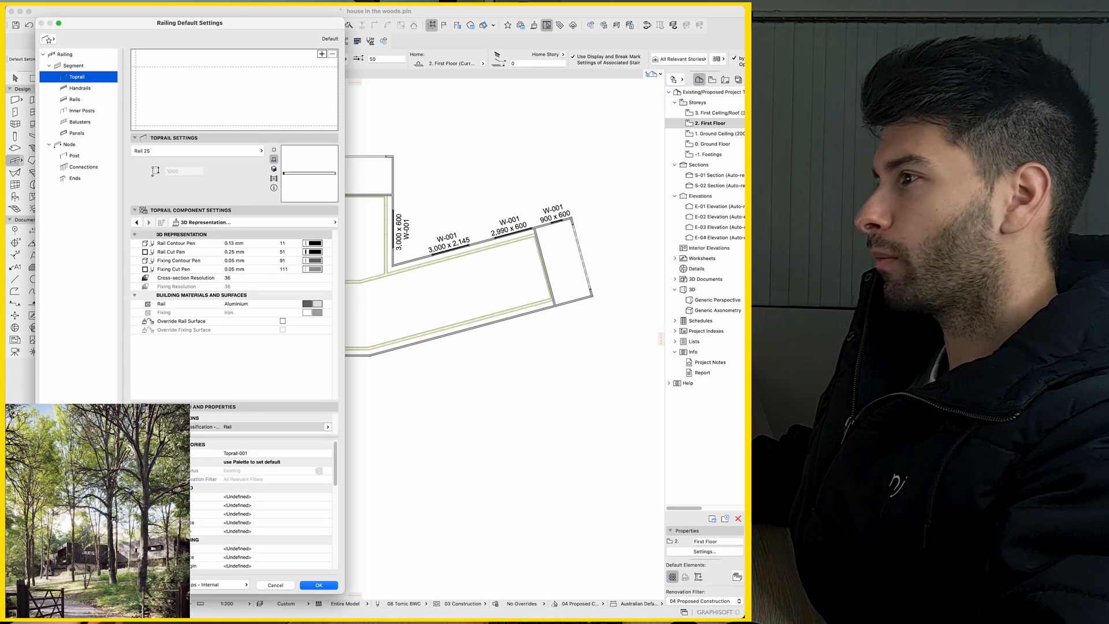
# On the Panels page, turn off the panel frame and fixings and show the 3D representation settings.
pyautogui.click(76, 133)
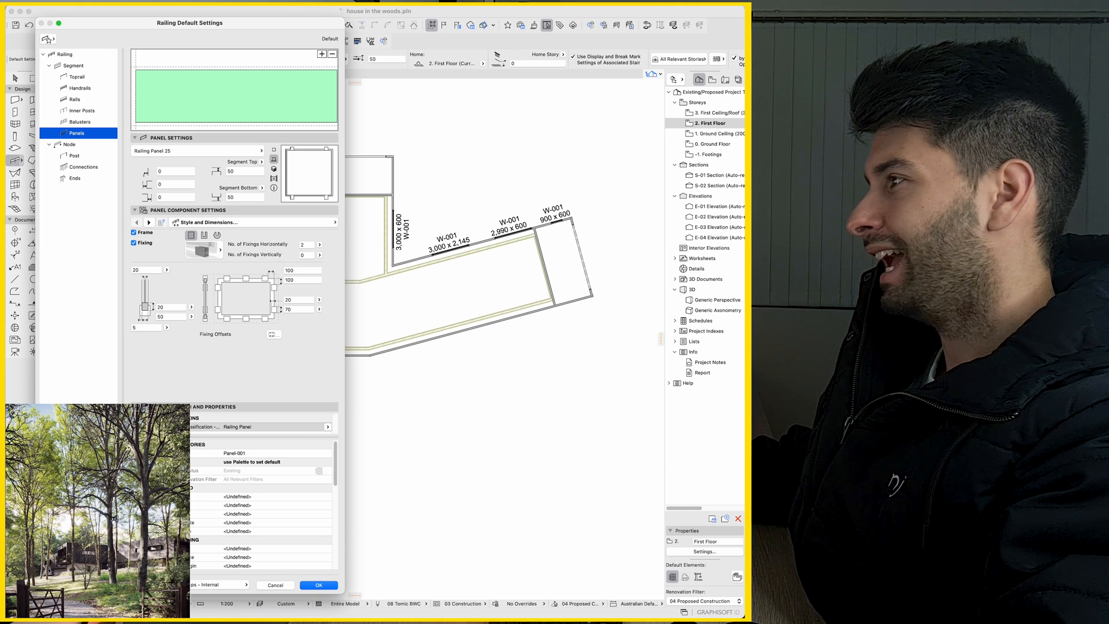
pyautogui.click(304, 244)
pyautogui.write('2')
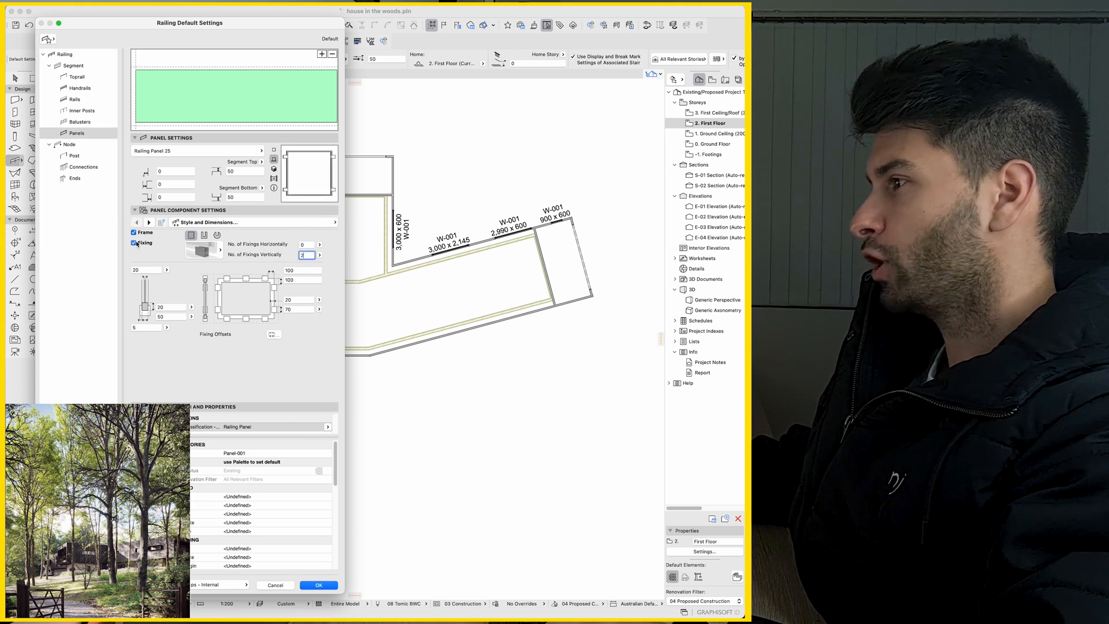
pyautogui.click(134, 233)
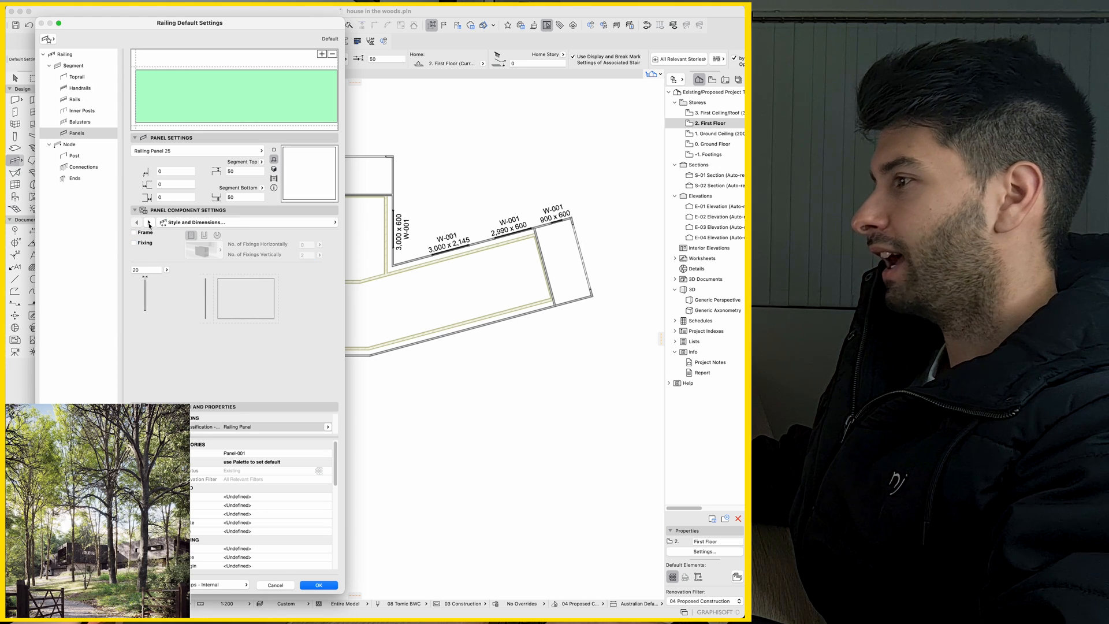
pyautogui.click(150, 224)
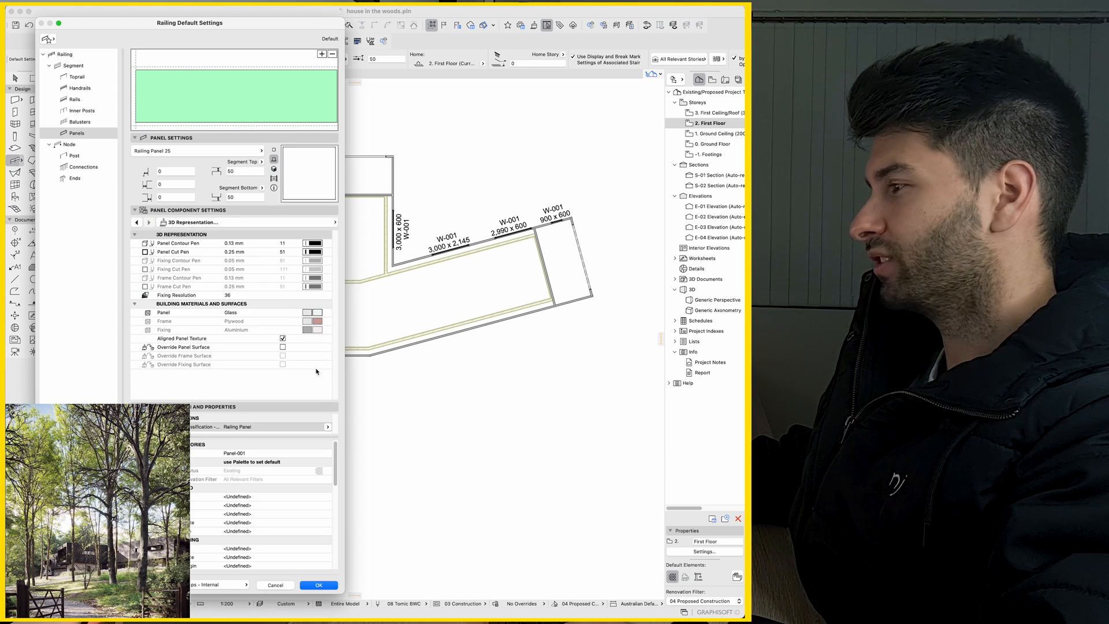
# Confirm the railing defaults and run a railing along the upper room's top edge, corner to corner.
pyautogui.press('Return')
pyautogui.scroll(4, 204, 223)
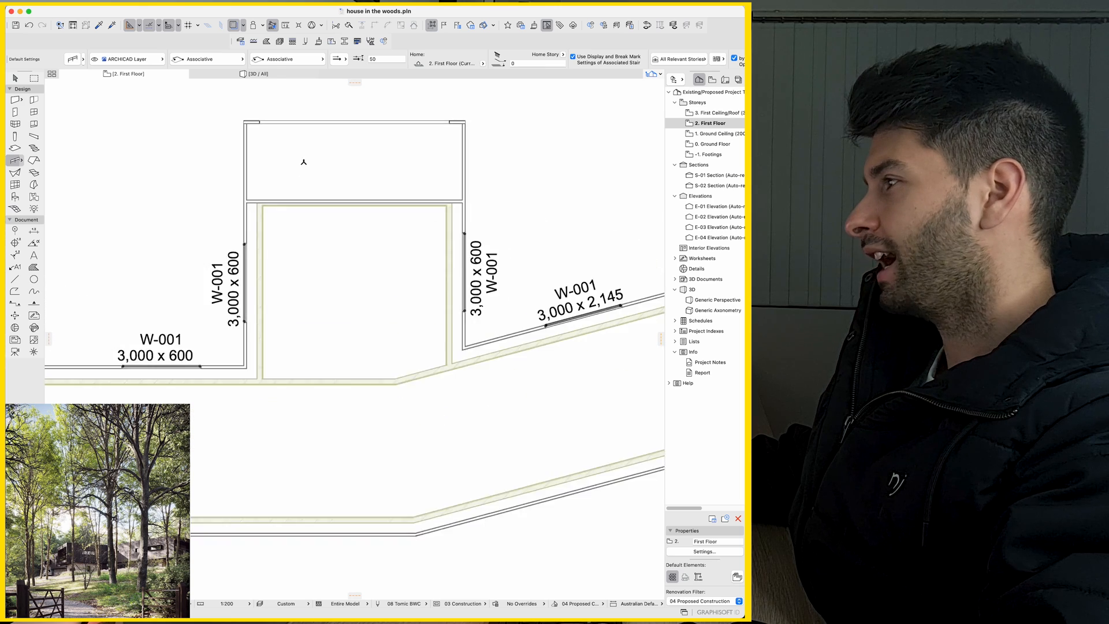
pyautogui.scroll(4, 204, 223)
pyautogui.click(198, 198)
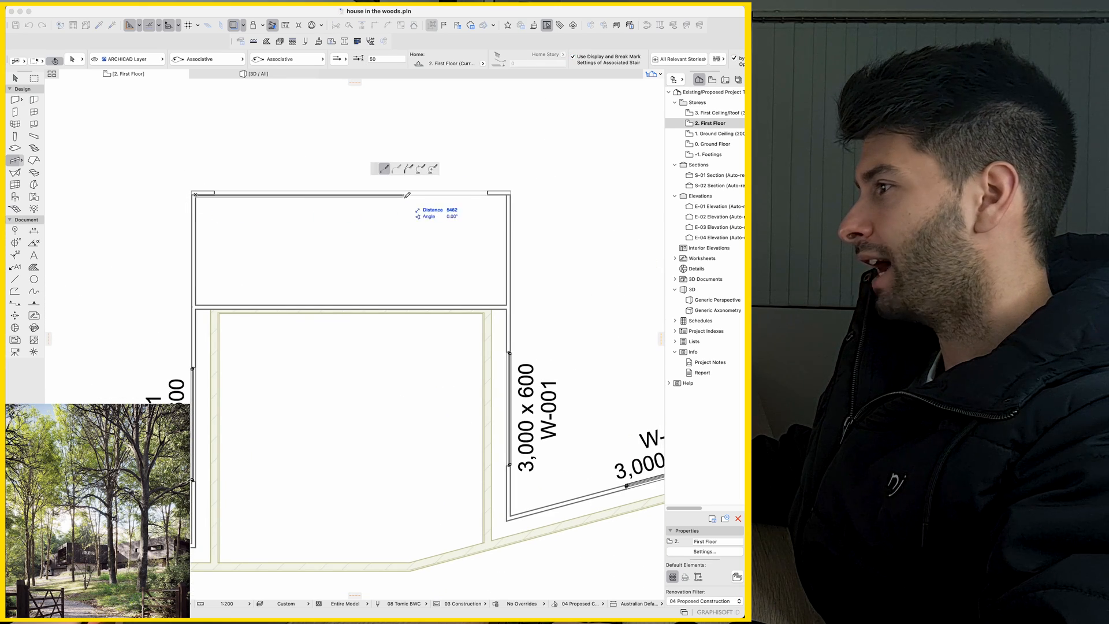
pyautogui.doubleClick(506, 197)
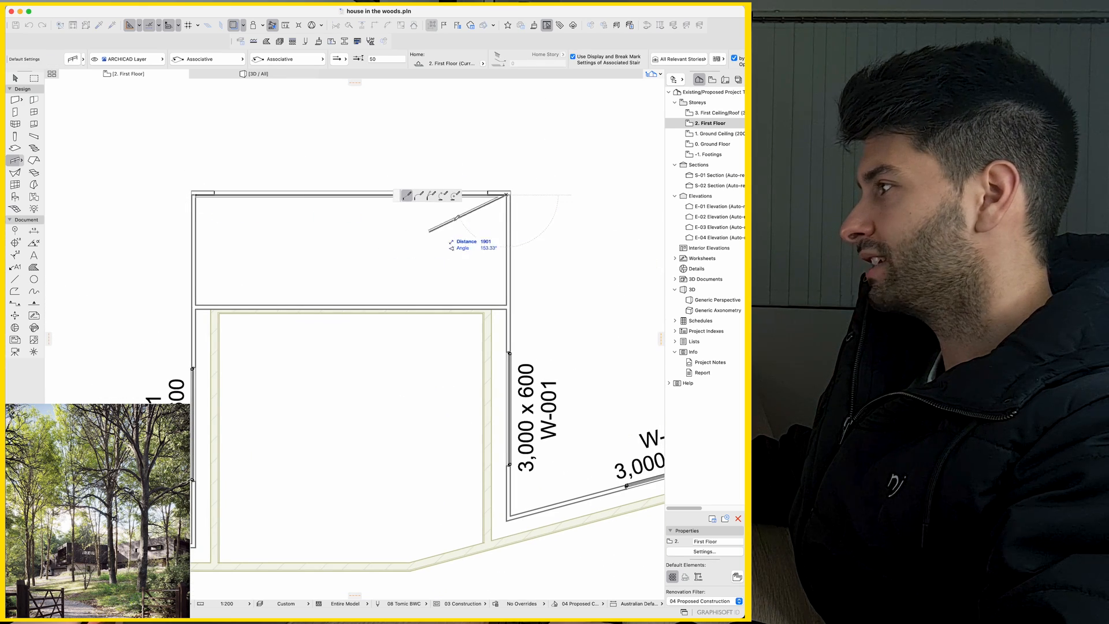
pyautogui.scroll(-4, 399, 176)
# Abandon a second railing at the lower room and inspect both railings in 3D.
pyautogui.moveTo(400, 176); pyautogui.dragTo(260, 104, button='middle')
pyautogui.scroll(4, 261, 173)
pyautogui.scroll(3, 260, 174)
pyautogui.click(190, 399)
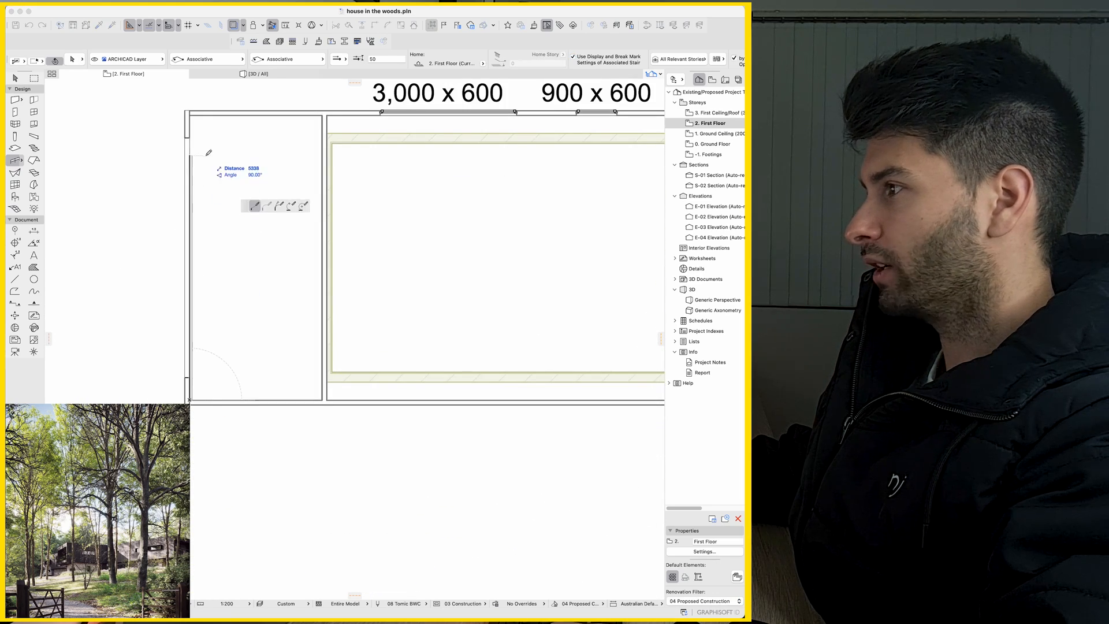
pyautogui.press('Escape')
pyautogui.press('F3')
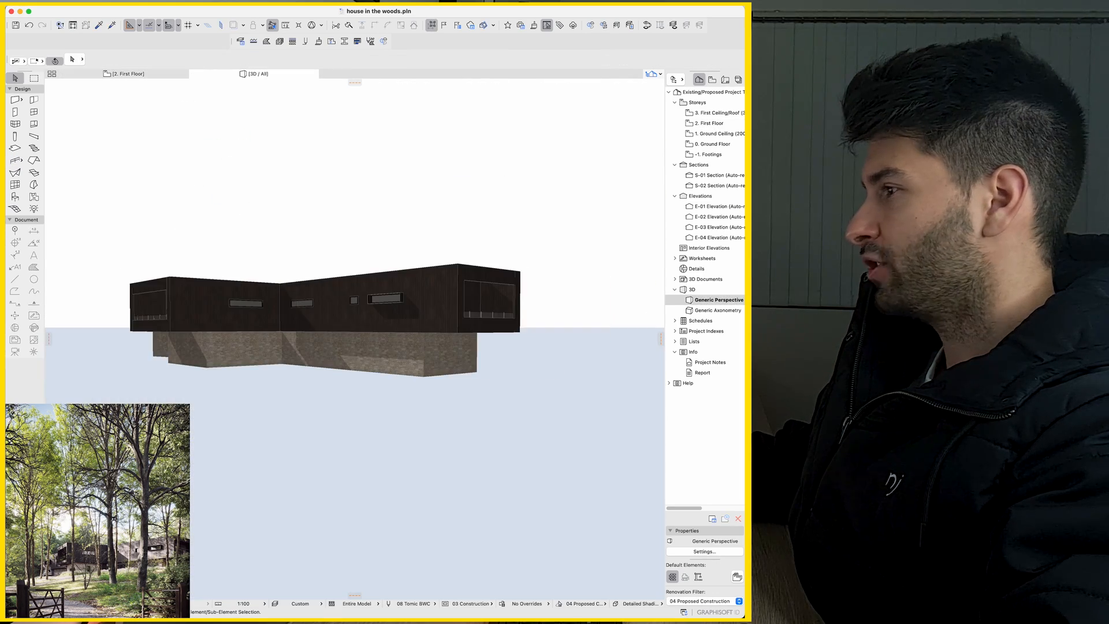
pyautogui.click(490, 319)
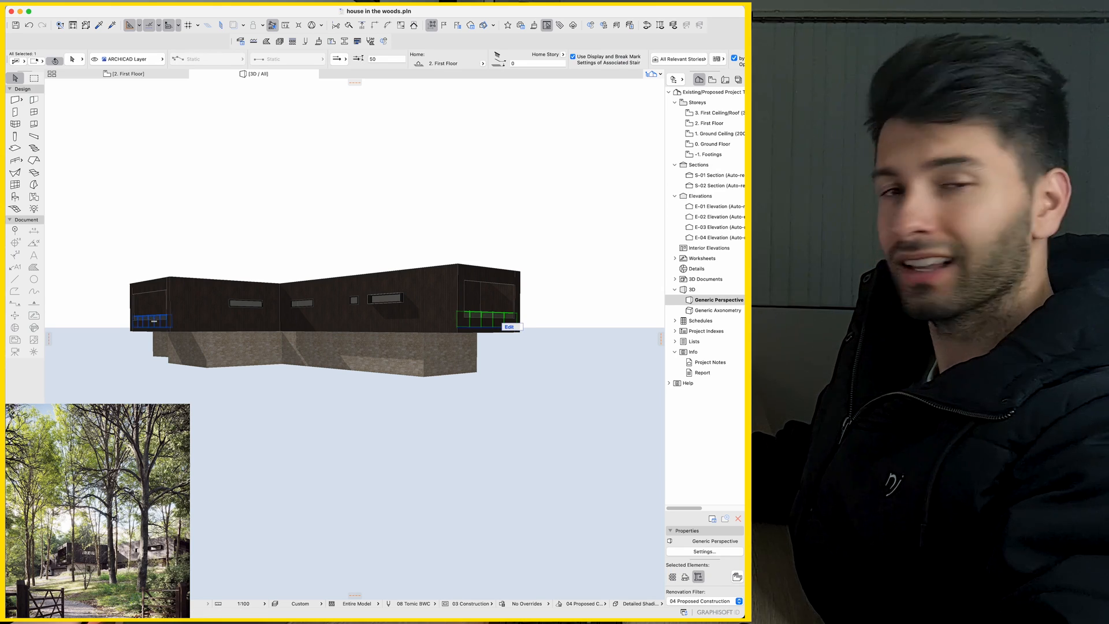
pyautogui.keyDown('shift'); pyautogui.moveTo(510, 327); pyautogui.dragTo(260, 321, button='middle'); pyautogui.keyUp('shift')
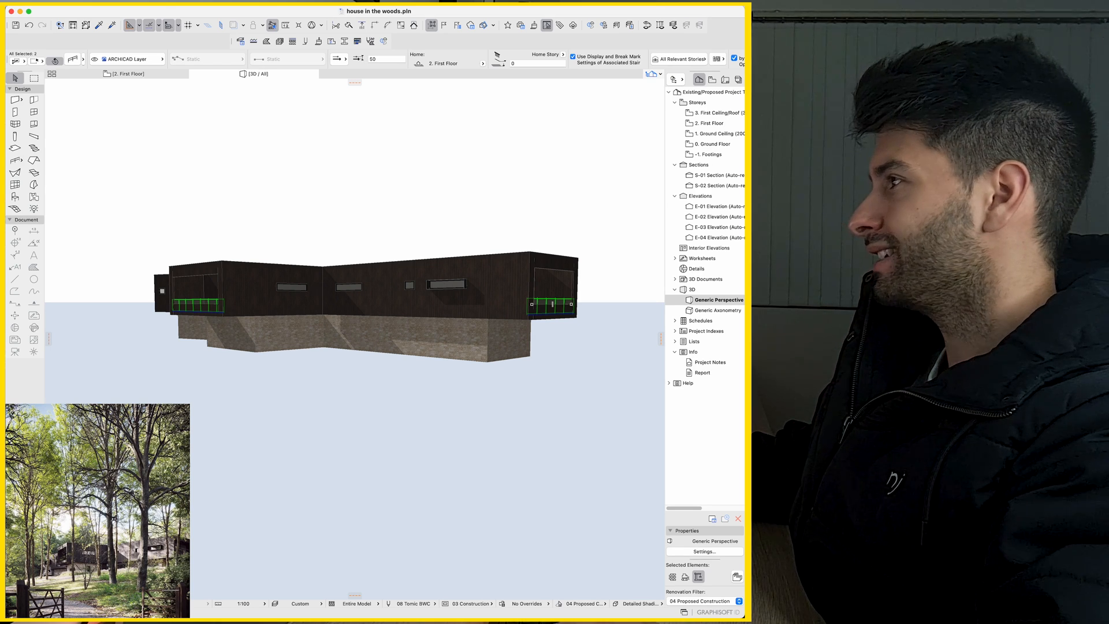
# Review the selected railings' segment settings without changes and return to the First Floor plan.
pyautogui.hotkey('ctrl', 't')
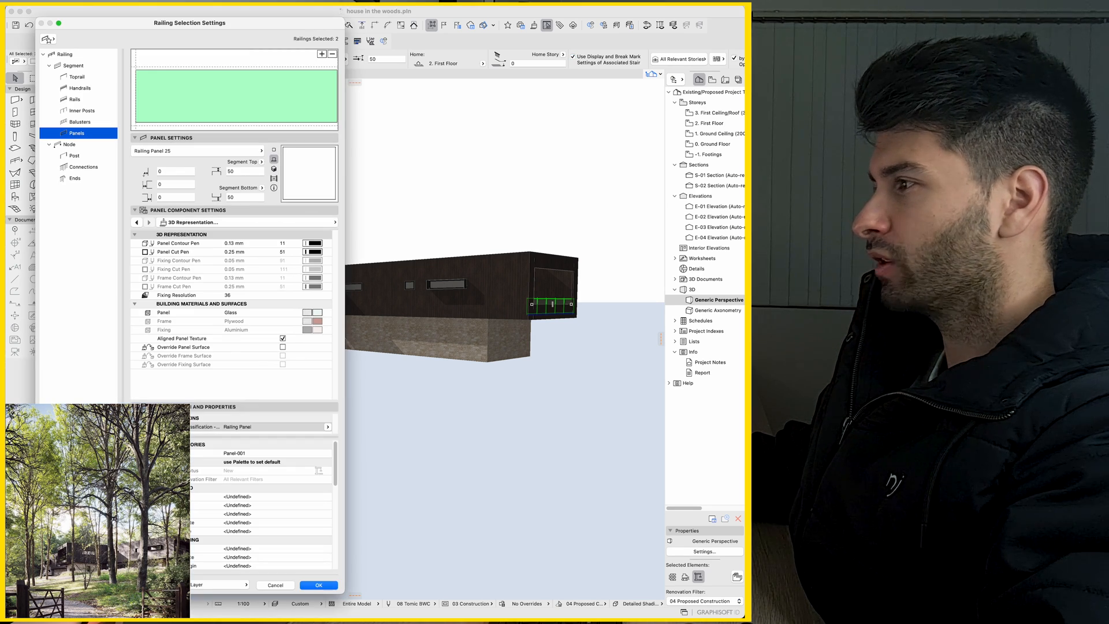
pyautogui.click(73, 64)
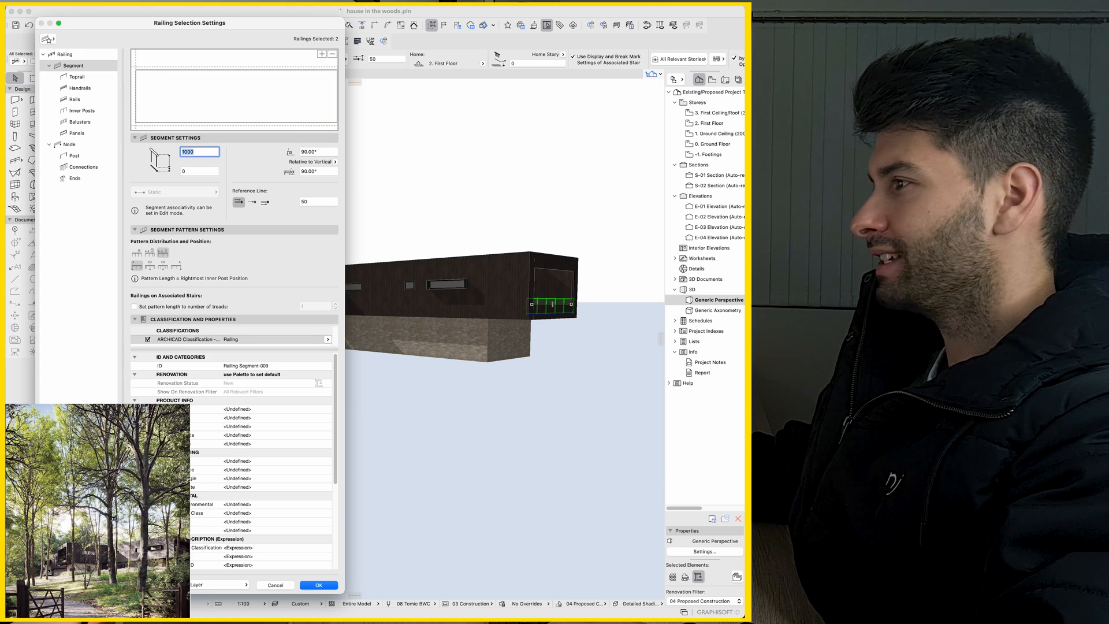
pyautogui.press('Return')
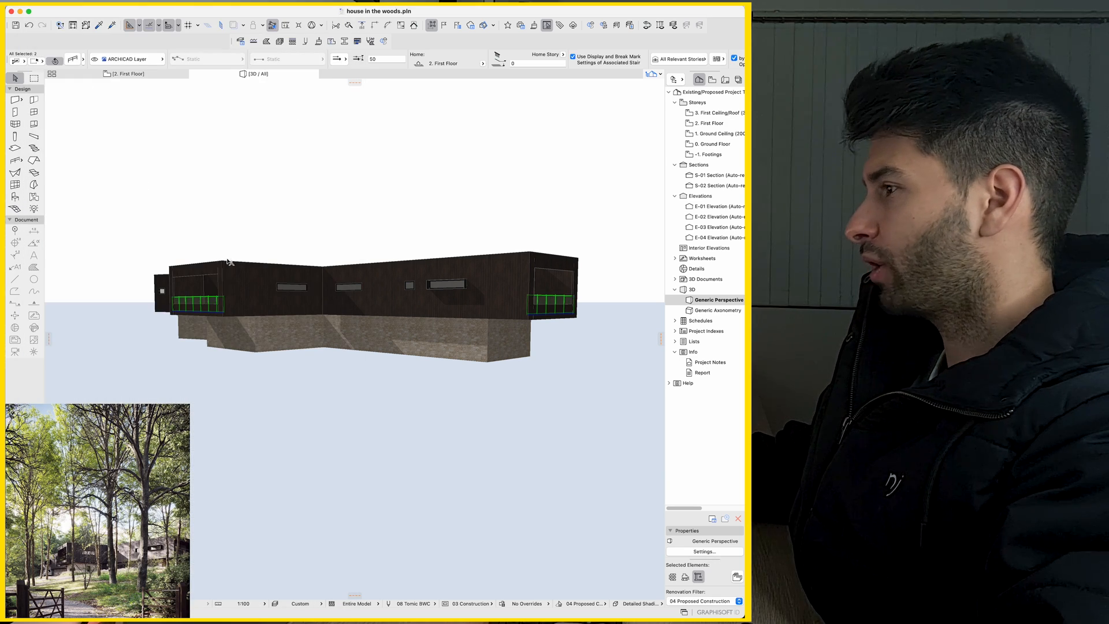
pyautogui.click(240, 217)
pyautogui.moveTo(240, 270); pyautogui.dragTo(193, 317, button='middle')
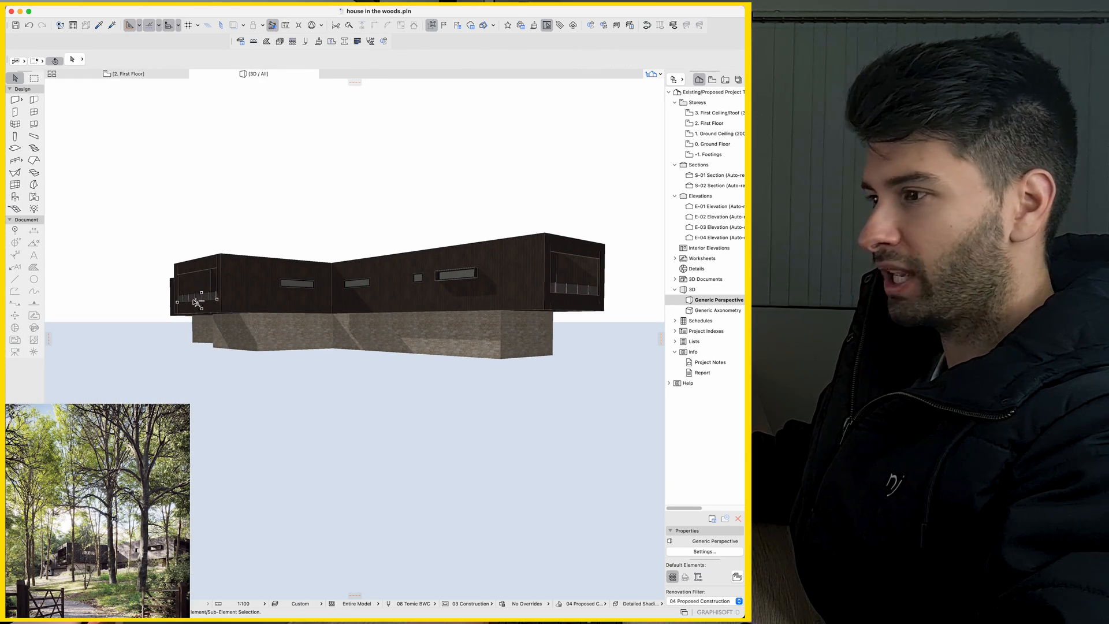
pyautogui.moveTo(126, 74)
pyautogui.click(106, 74)
pyautogui.scroll(-3, 226, 226)
pyautogui.scroll(-3, 199, 232)
pyautogui.scroll(-3, 199, 232)
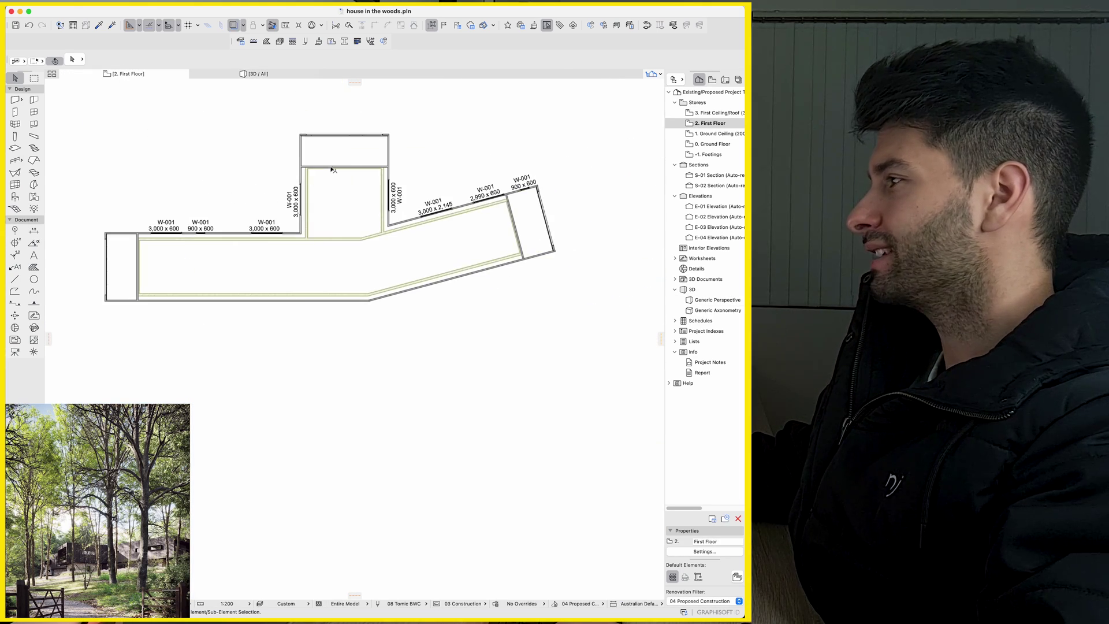
# Make the default window the Sliding: 1224 OXXO 4-sash window.
pyautogui.click(34, 112)
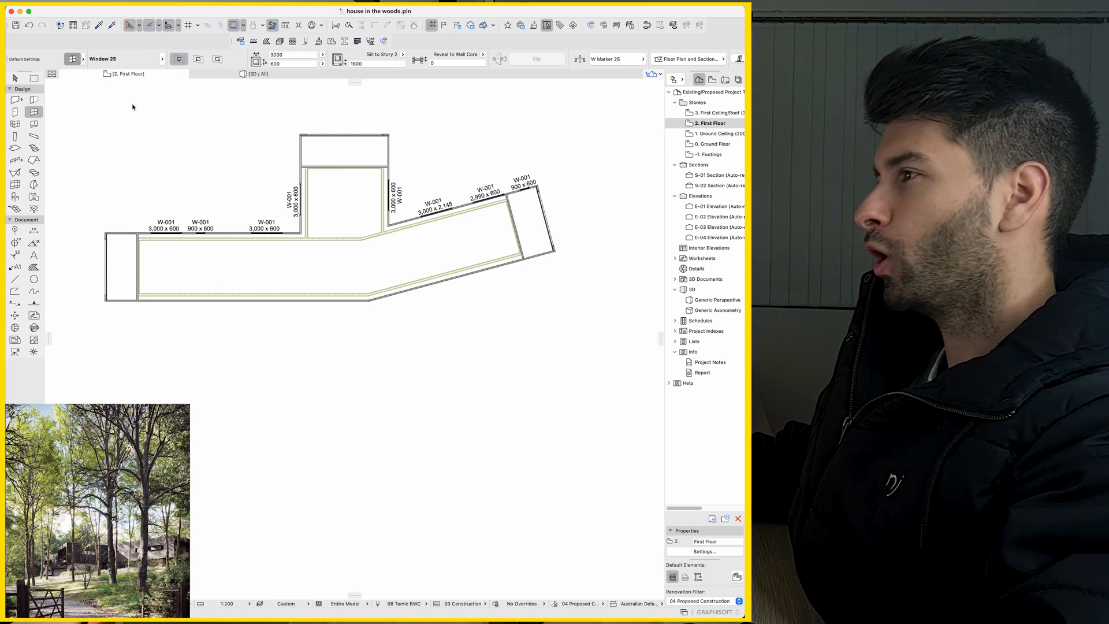
pyautogui.press('super+t')
pyautogui.write('d')
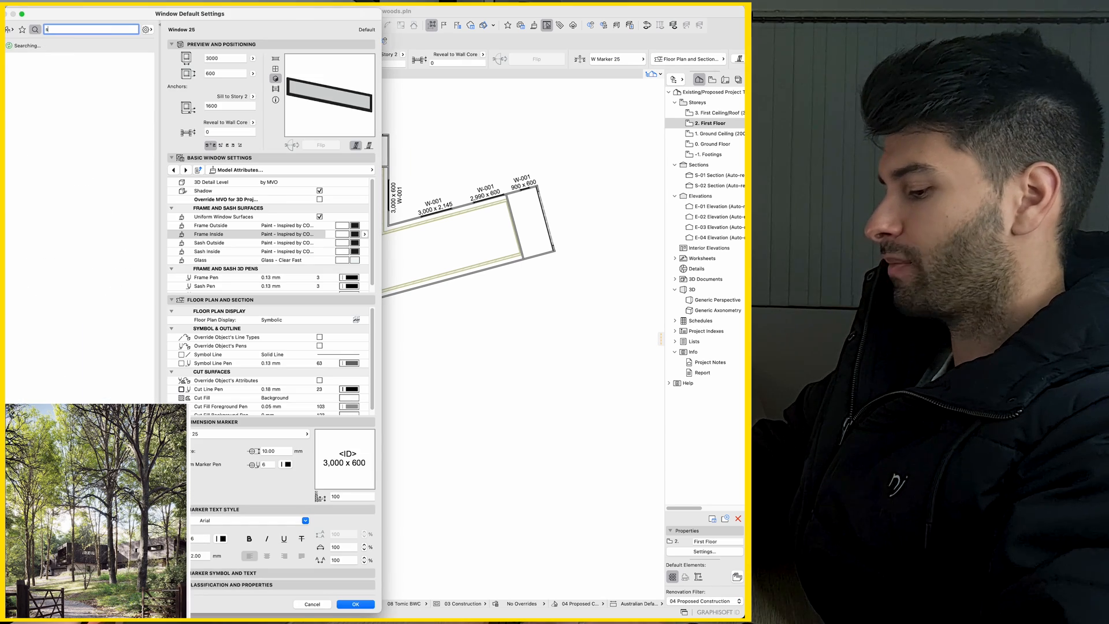
pyautogui.write('sliding')
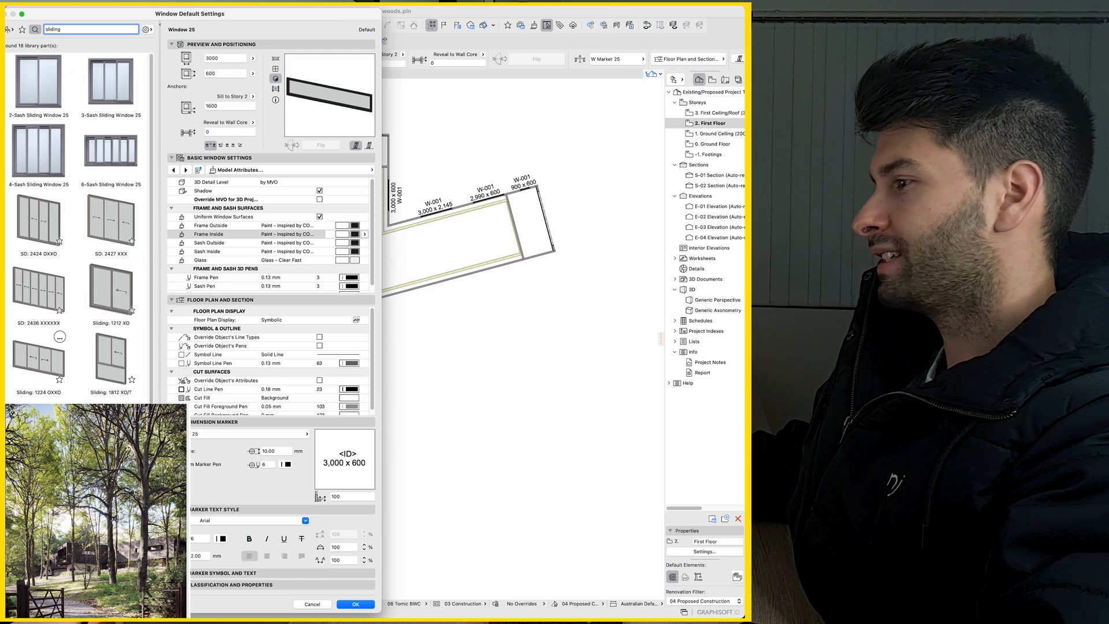
pyautogui.doubleClick(34, 357)
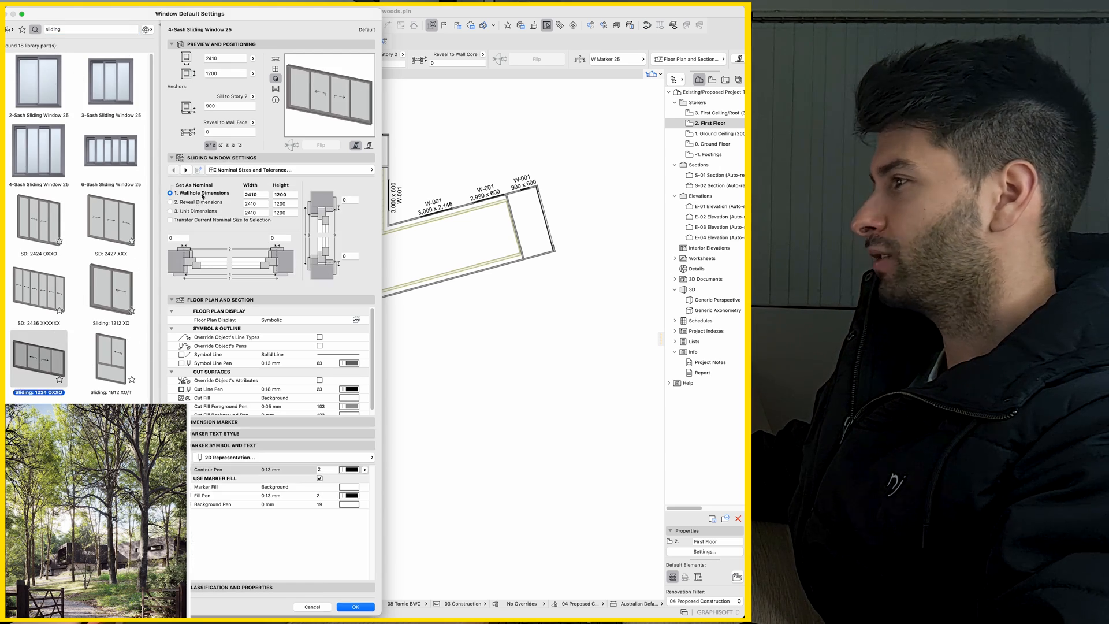
# Under Model Attributes give the window's outer frame a paint surface and confirm the defaults.
pyautogui.click(233, 170)
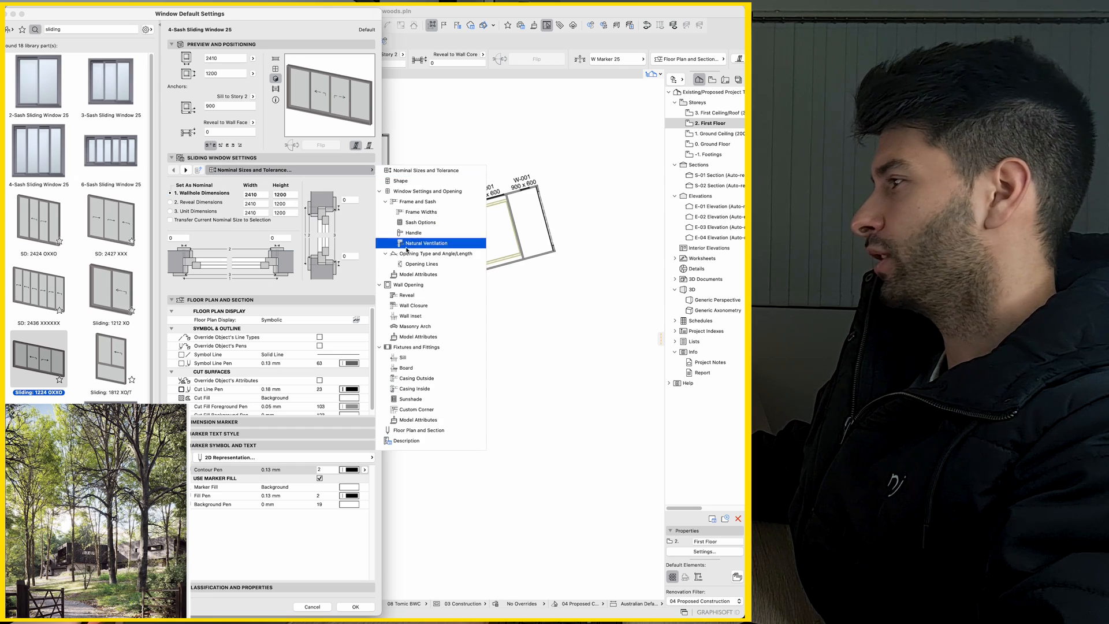
pyautogui.click(418, 273)
pyautogui.click(363, 228)
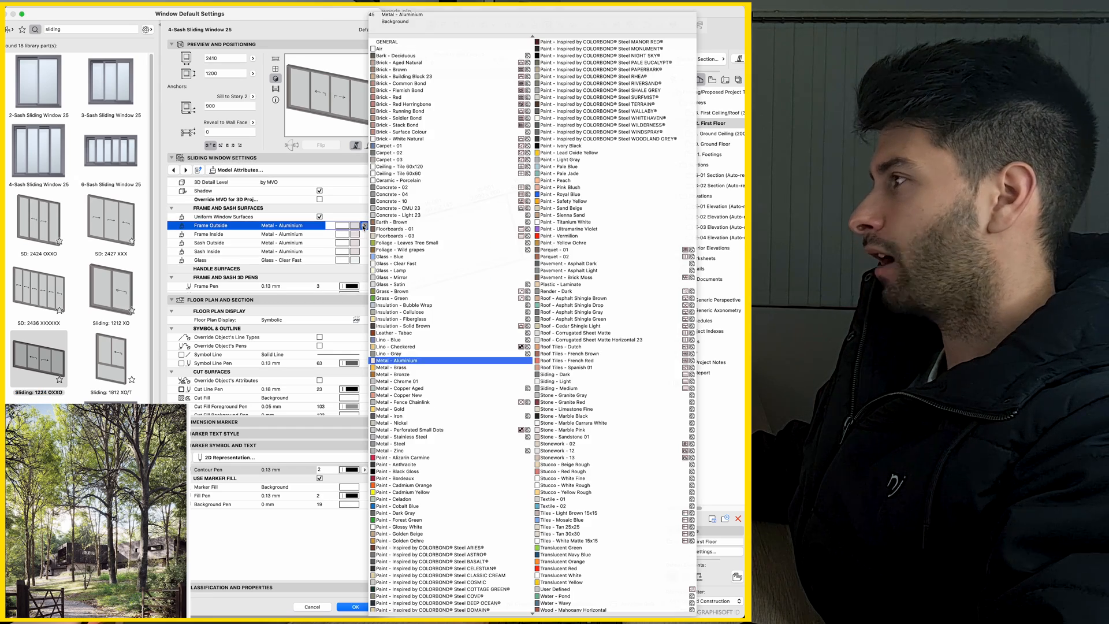
pyautogui.click(555, 44)
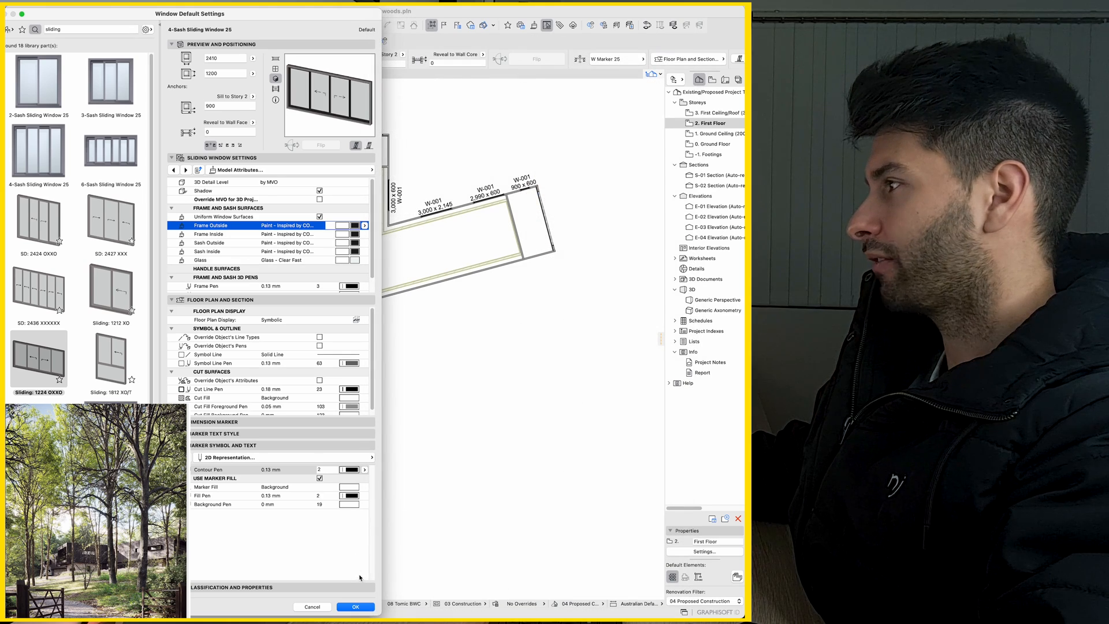
pyautogui.click(355, 606)
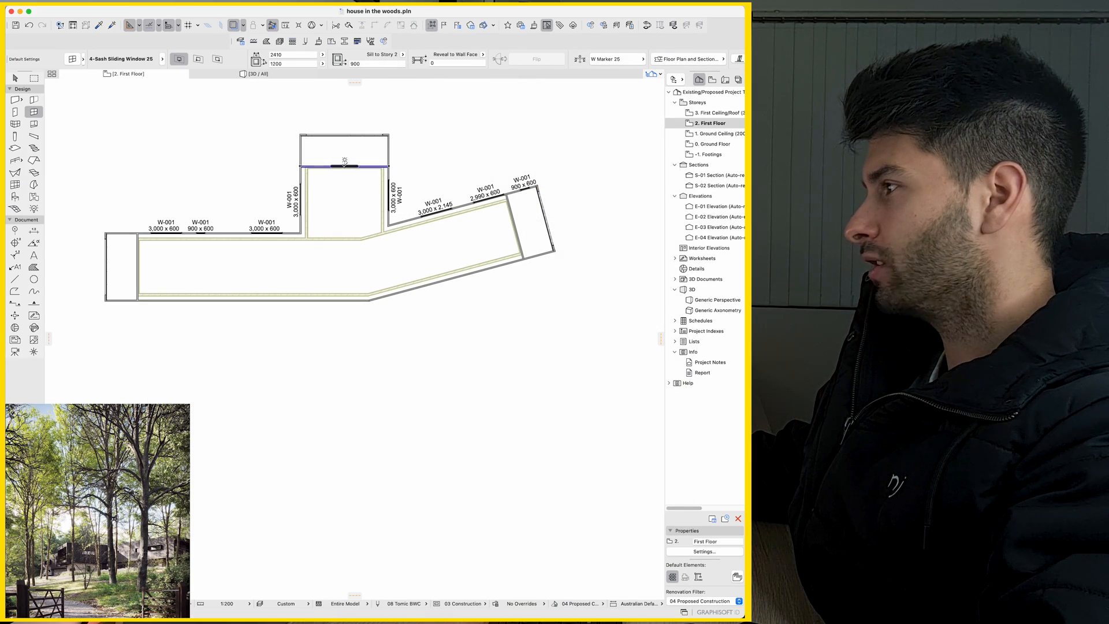
pyautogui.scroll(5, 345, 162)
# Place sliding window W-002 in the wall under the small room and stretch it to 8,151 wide.
pyautogui.click(350, 162)
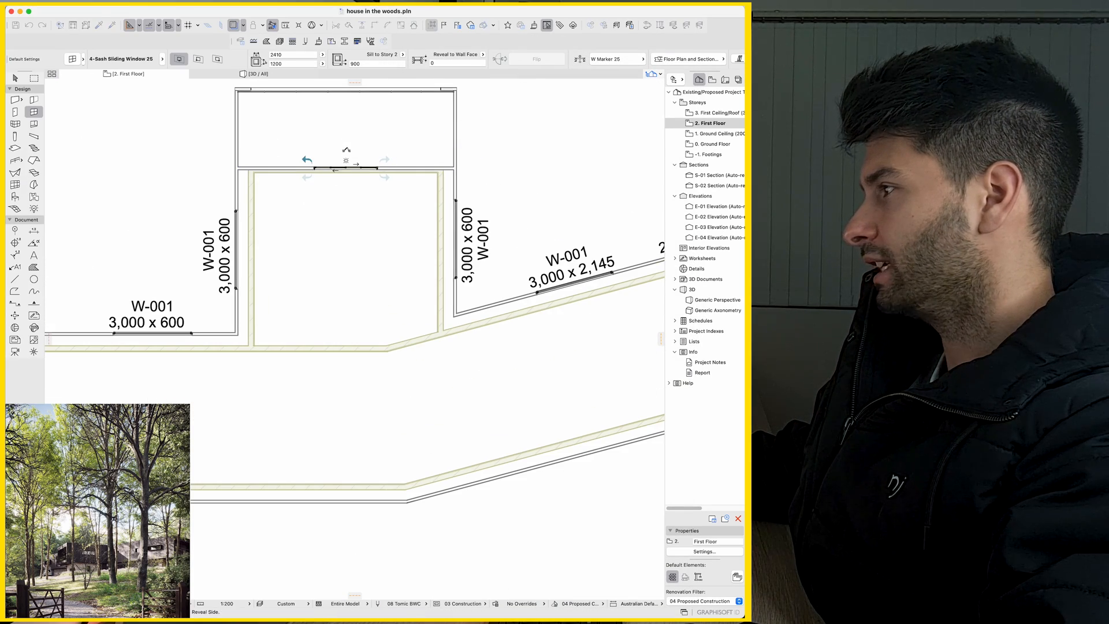
pyautogui.click(385, 176)
pyautogui.click(379, 174)
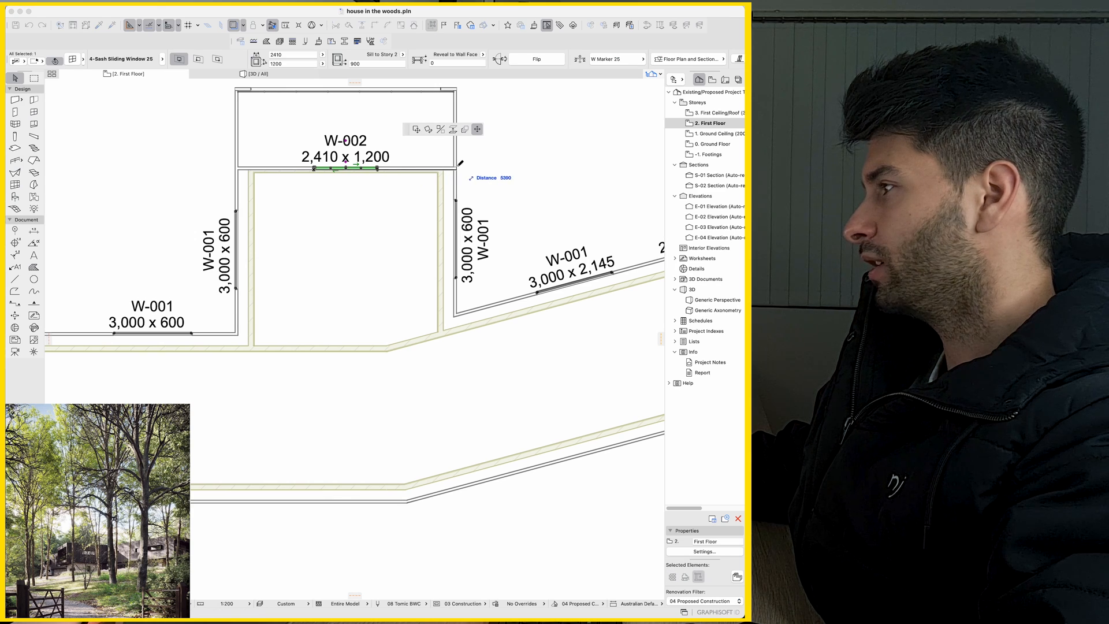
pyautogui.press('Return')
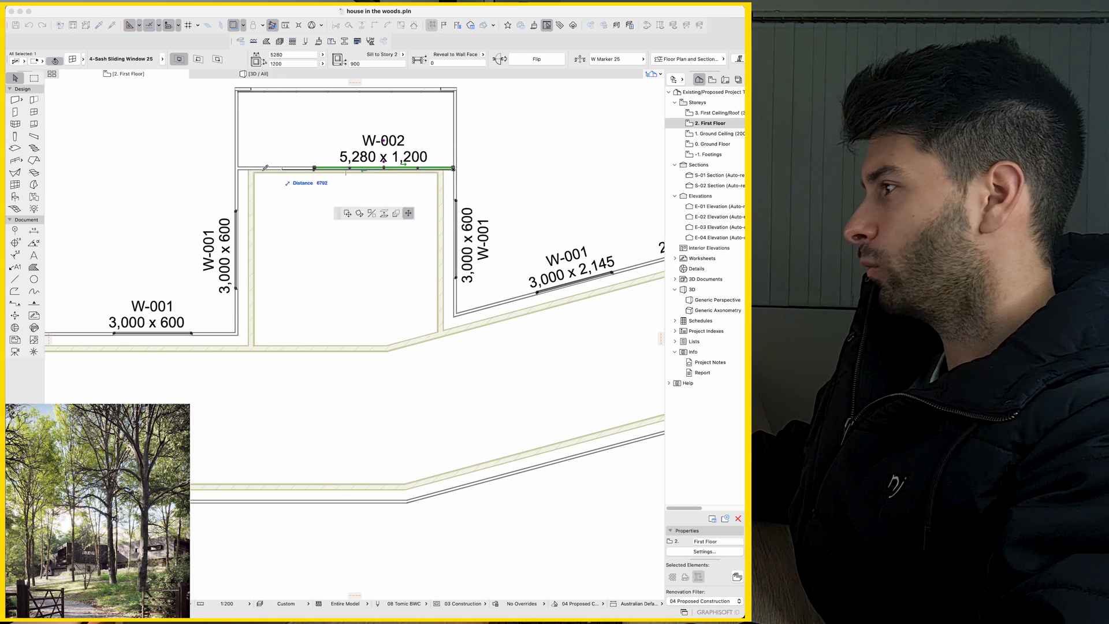
pyautogui.click(241, 165)
pyautogui.press('Return')
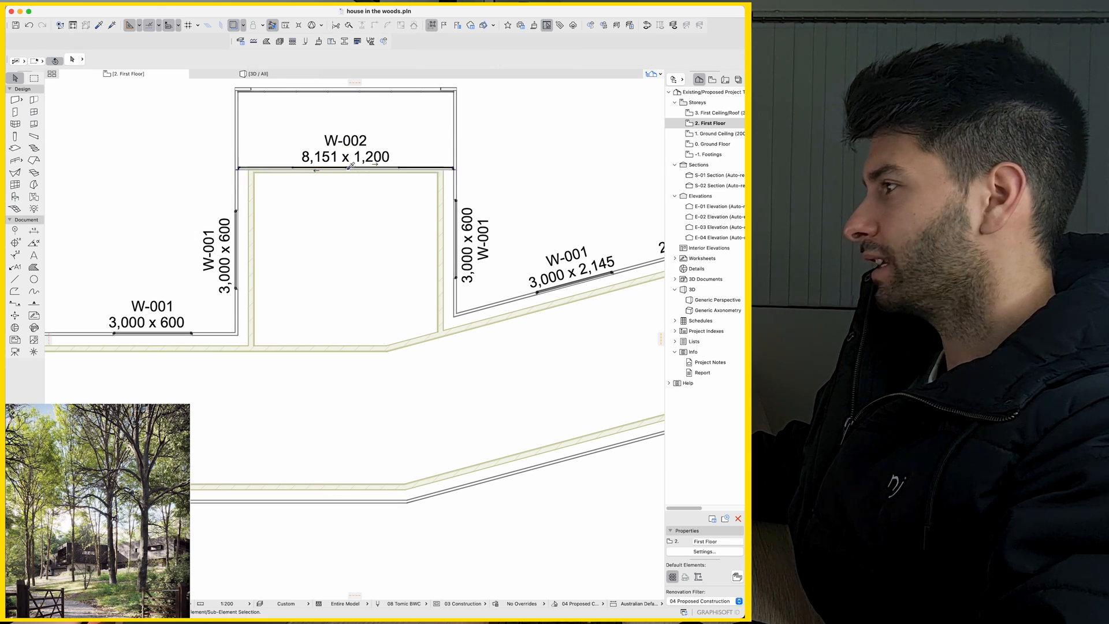
pyautogui.press('Escape')
pyautogui.scroll(-1, 348, 170)
pyautogui.scroll(-2, 347, 169)
# Orbit the 3D model from several angles to check the new wide window.
pyautogui.click(227, 348)
pyautogui.press('F3')
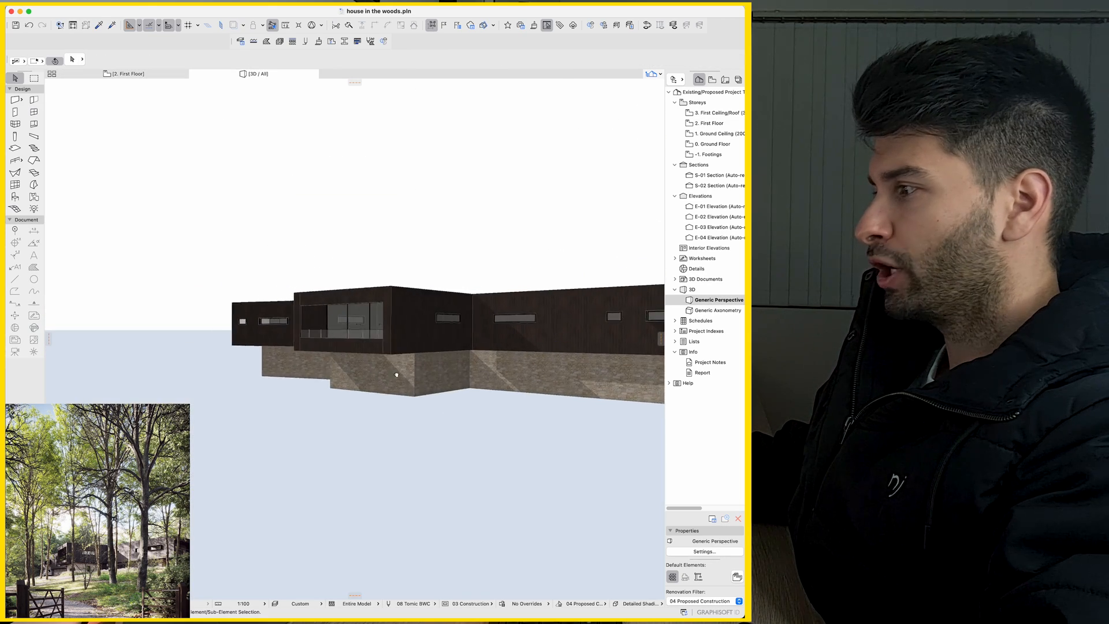
pyautogui.moveTo(330, 321)
pyautogui.keyDown('shift'); pyautogui.mouseDown(button='middle')
pyautogui.moveTo(288, 310)
pyautogui.moveTo(574, 285)
pyautogui.mouseUp(button='middle'); pyautogui.keyUp('shift')
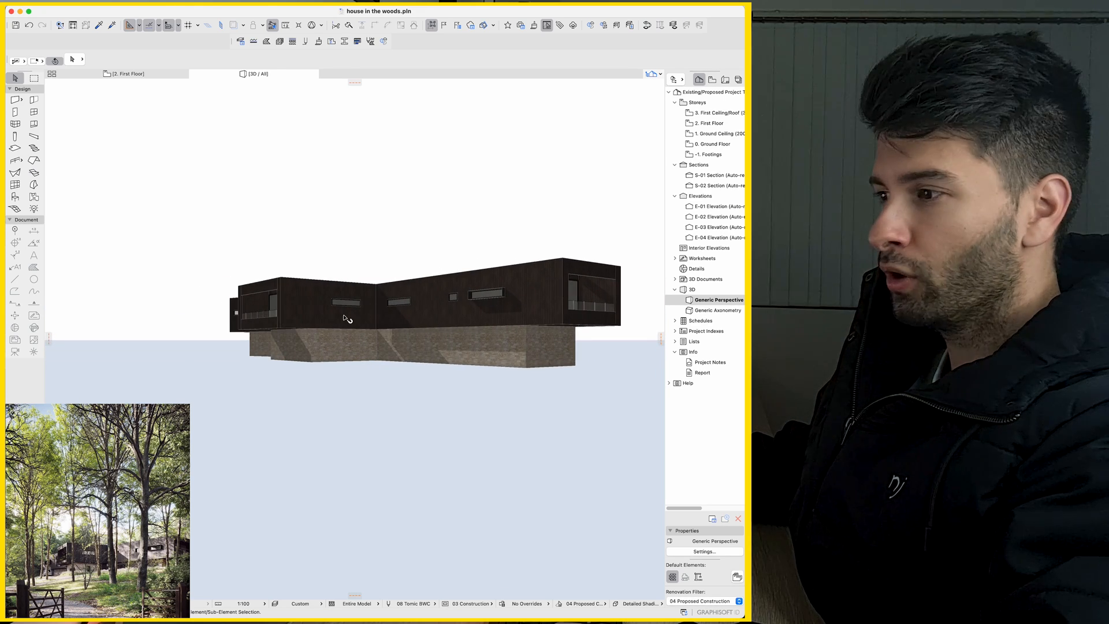
pyautogui.keyDown('shift'); pyautogui.moveTo(347, 319); pyautogui.dragTo(373, 312, button='middle'); pyautogui.keyUp('shift')
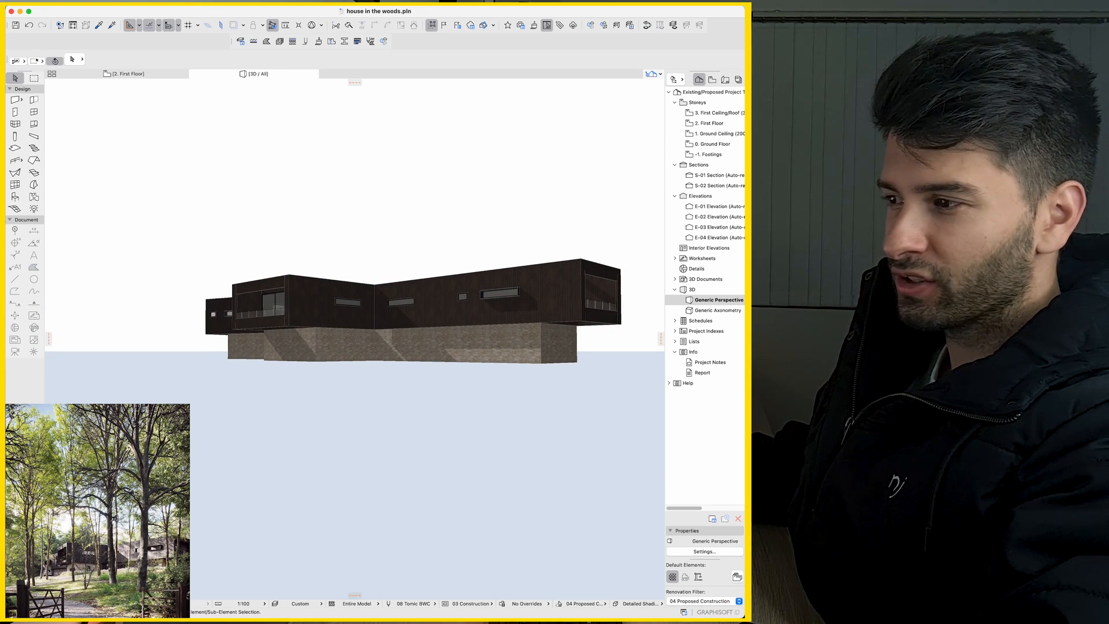
pyautogui.keyDown('shift'); pyautogui.moveTo(375, 337); pyautogui.dragTo(268, 340, button='middle'); pyautogui.keyUp('shift')
pyautogui.keyDown('shift'); pyautogui.moveTo(399, 360); pyautogui.dragTo(235, 338, button='middle'); pyautogui.keyUp('shift')
pyautogui.moveTo(325, 344)
pyautogui.keyDown('shift'); pyautogui.mouseDown(button='middle')
pyautogui.moveTo(330, 260)
pyautogui.moveTo(335, 348)
pyautogui.mouseUp(button='middle'); pyautogui.keyUp('shift')
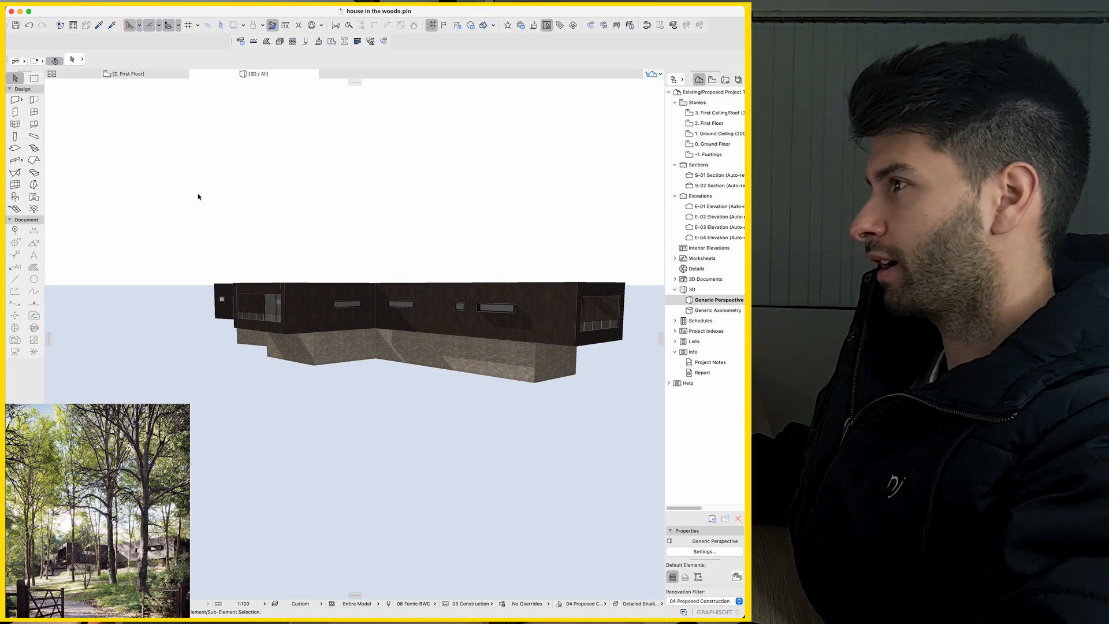
# Pick up the 900 x 600 window's settings on the First Floor and go to the ground floor plan.
pyautogui.click(705, 144)
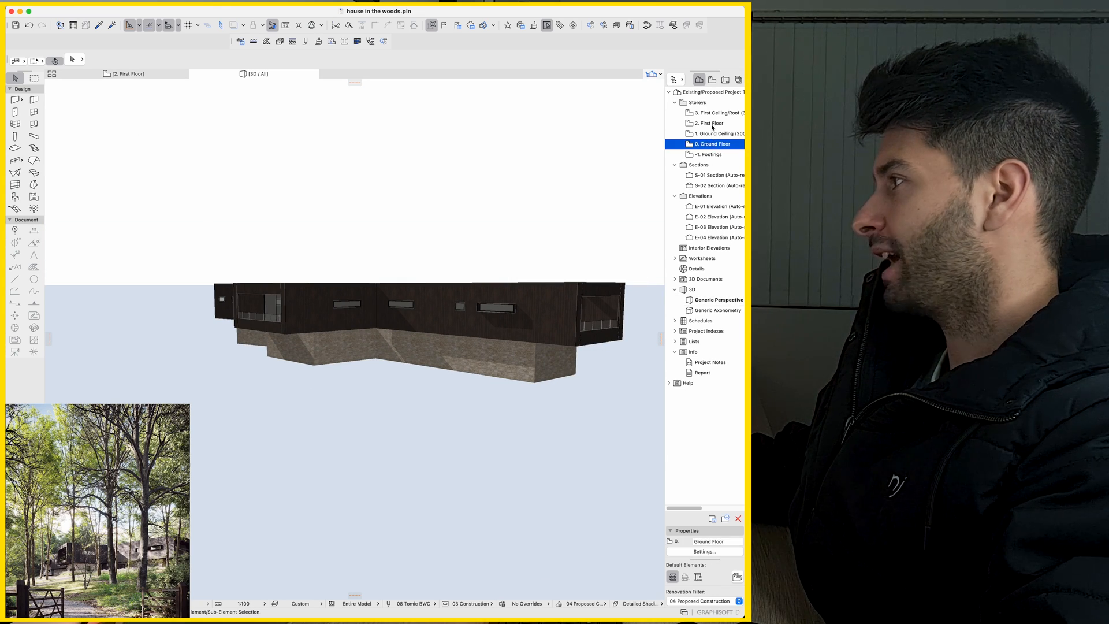
pyautogui.doubleClick(713, 124)
pyautogui.scroll(3, 309, 299)
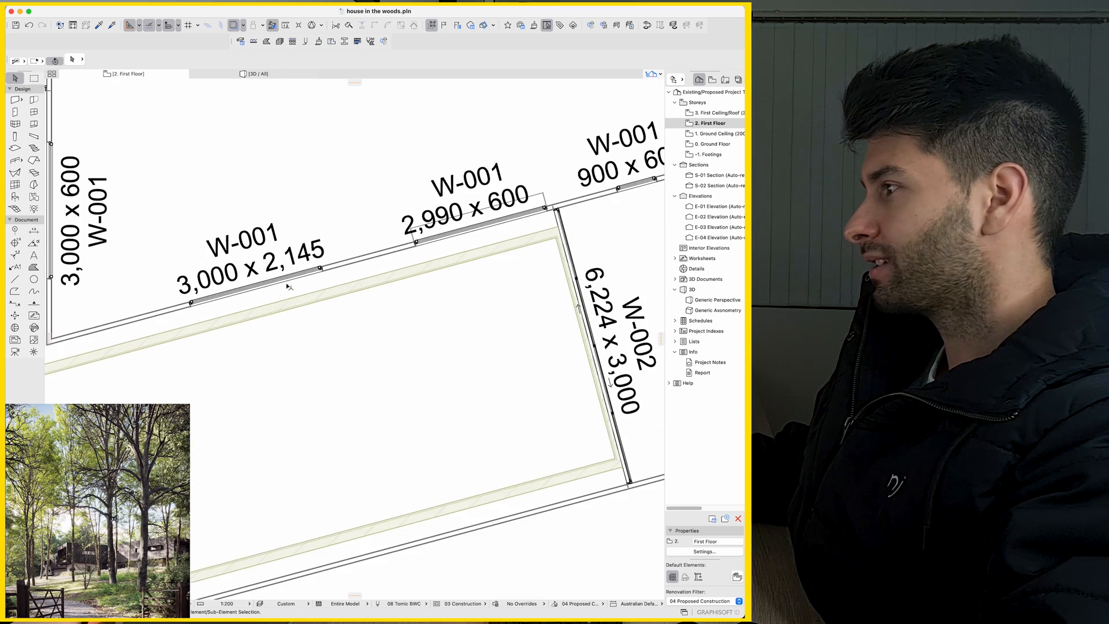
pyautogui.moveTo(309, 300); pyautogui.dragTo(295, 375, button='middle')
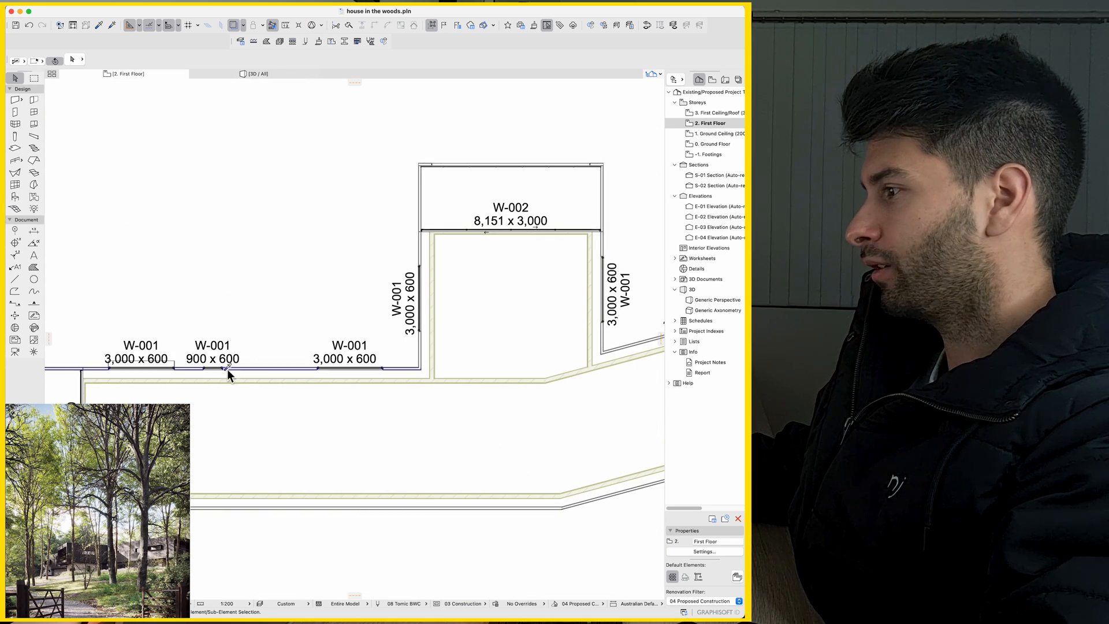
pyautogui.click(212, 364)
pyautogui.doubleClick(717, 143)
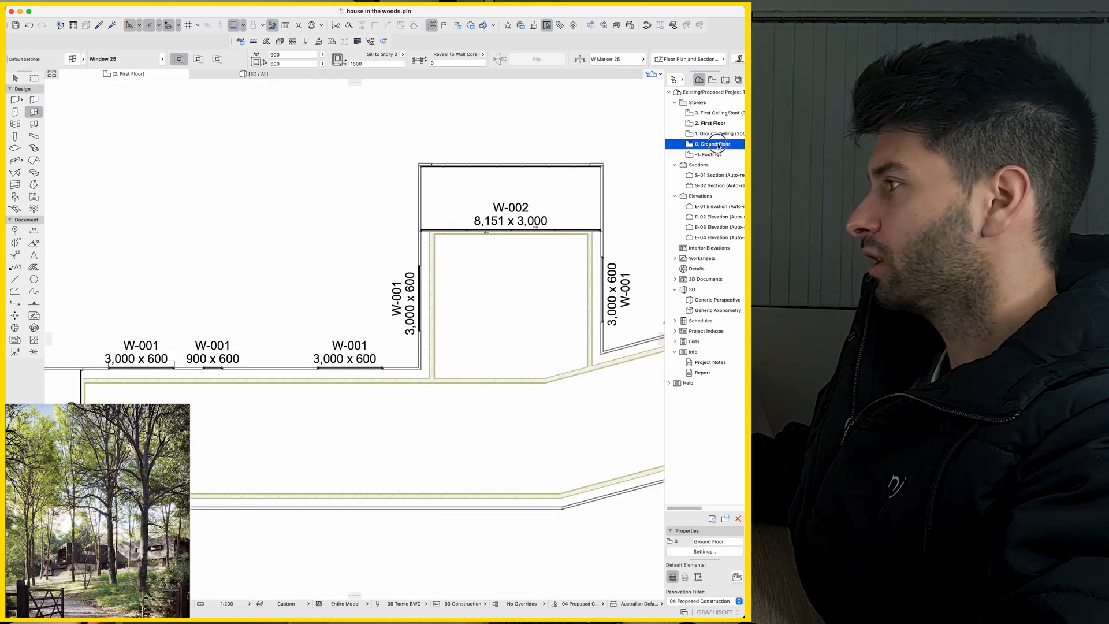
# Place a window in the room's left wall, sized 1,200 x 1,200, and slide it down the wall.
pyautogui.click(430, 312)
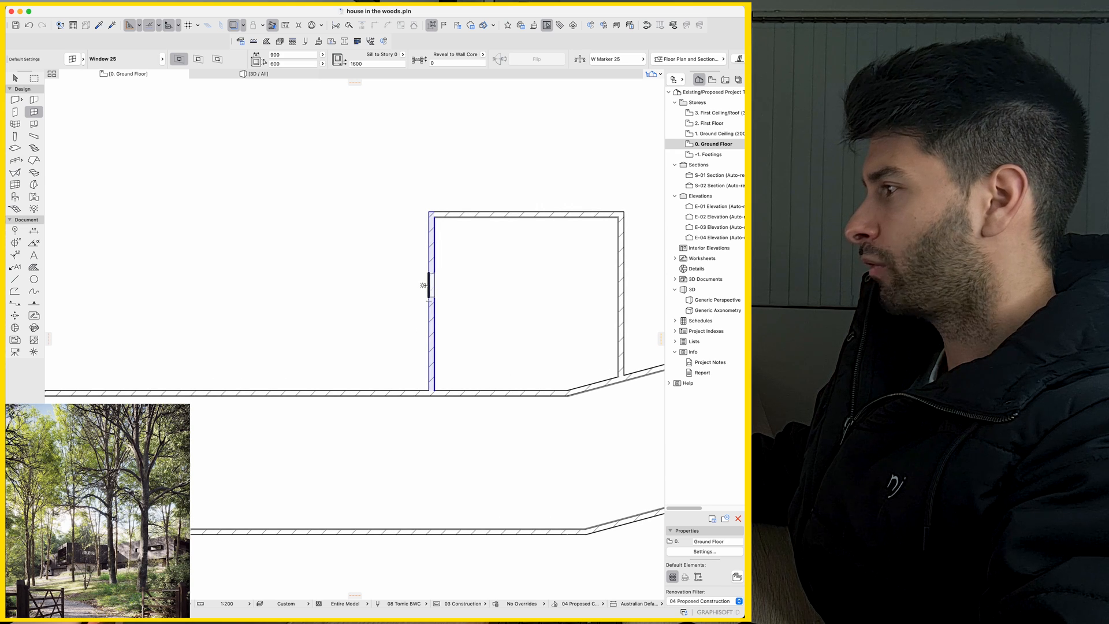
pyautogui.click(424, 284)
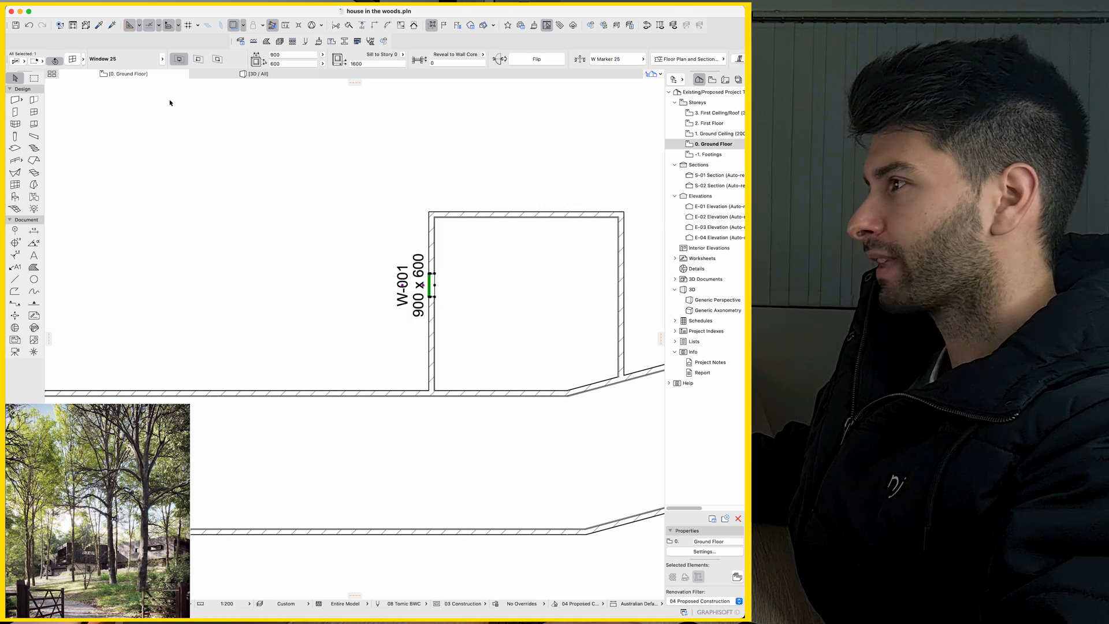
pyautogui.write('1200')
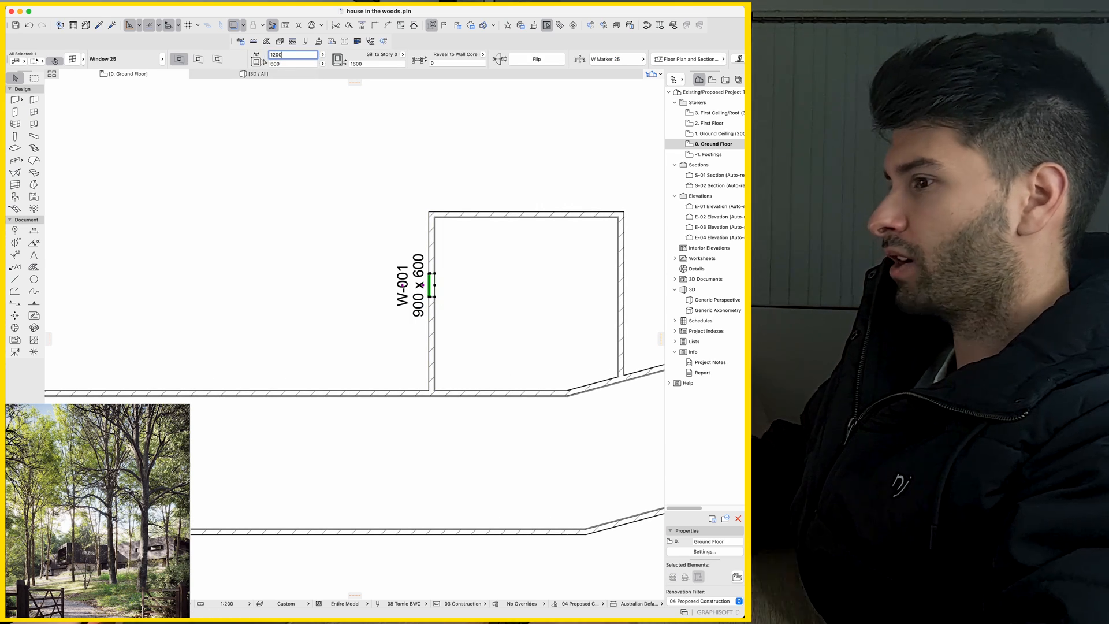
pyautogui.press('Return')
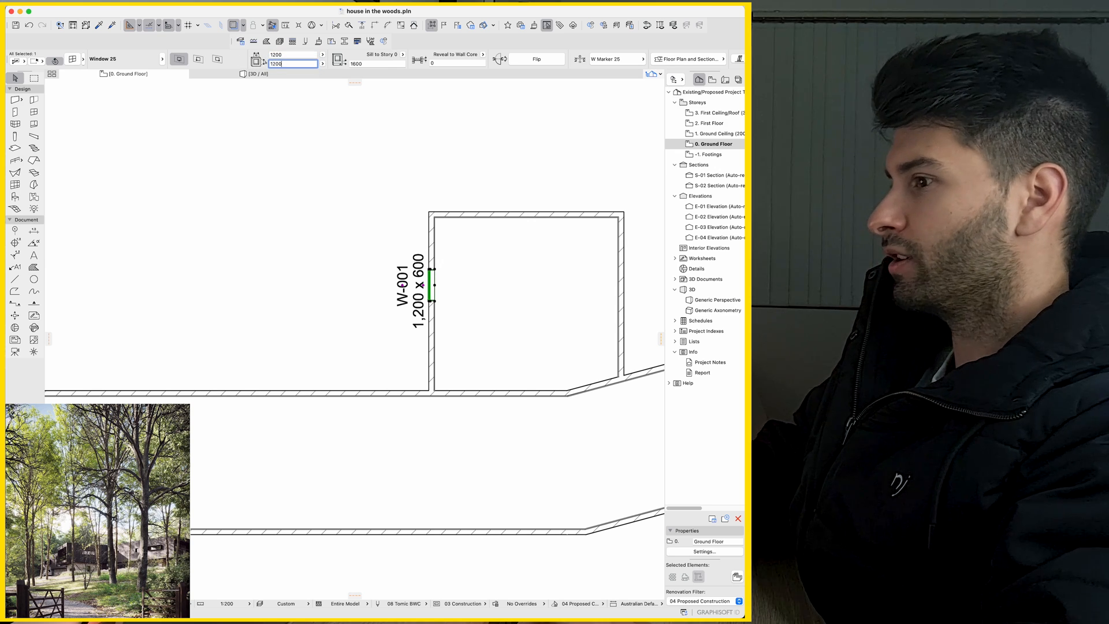
pyautogui.write('1200')
pyautogui.press('Return')
pyautogui.write('600')
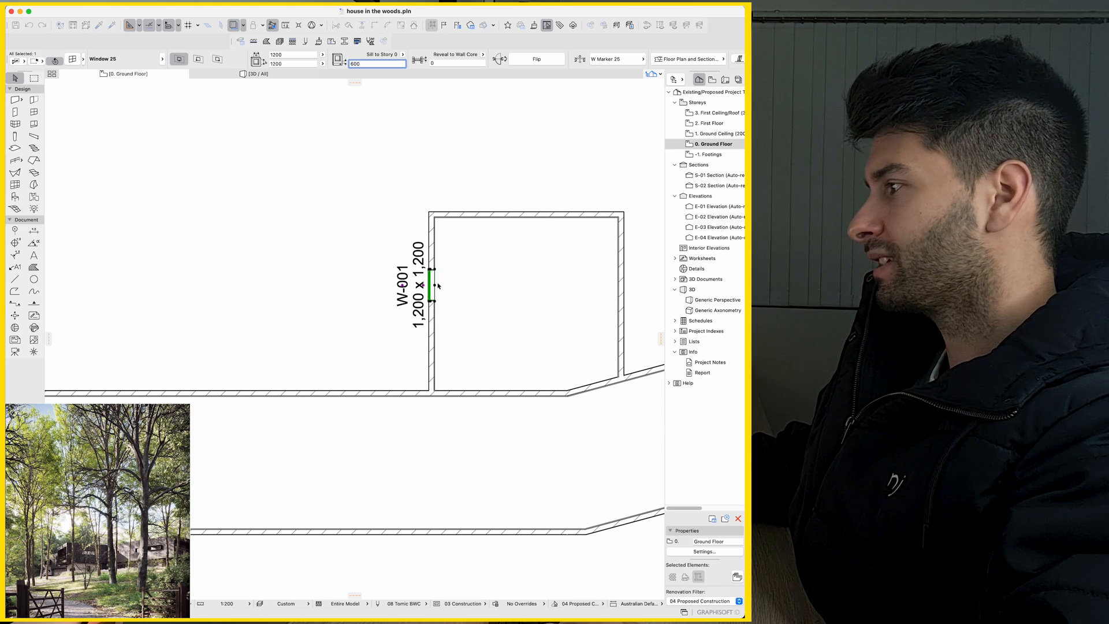
pyautogui.moveTo(436, 286); pyautogui.dragTo(436, 310)
# Take the 3,000 x 600 window's settings from the first floor and place one in the top wall.
pyautogui.press('Escape')
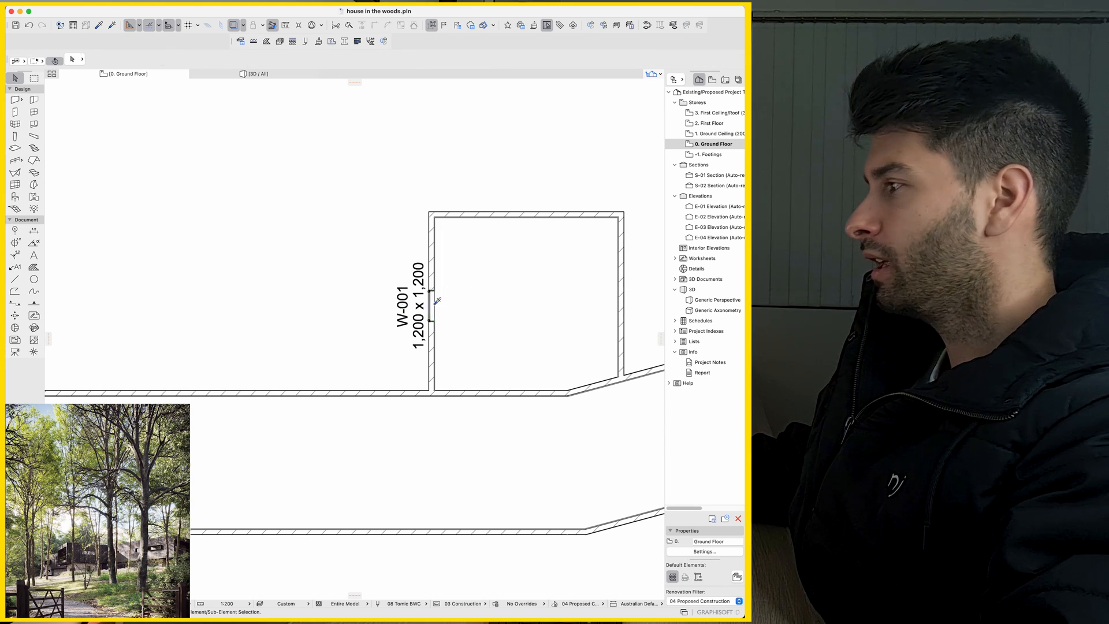
pyautogui.hotkey('ctrl', 'Up')
pyautogui.hotkey('ctrl', 'Up')
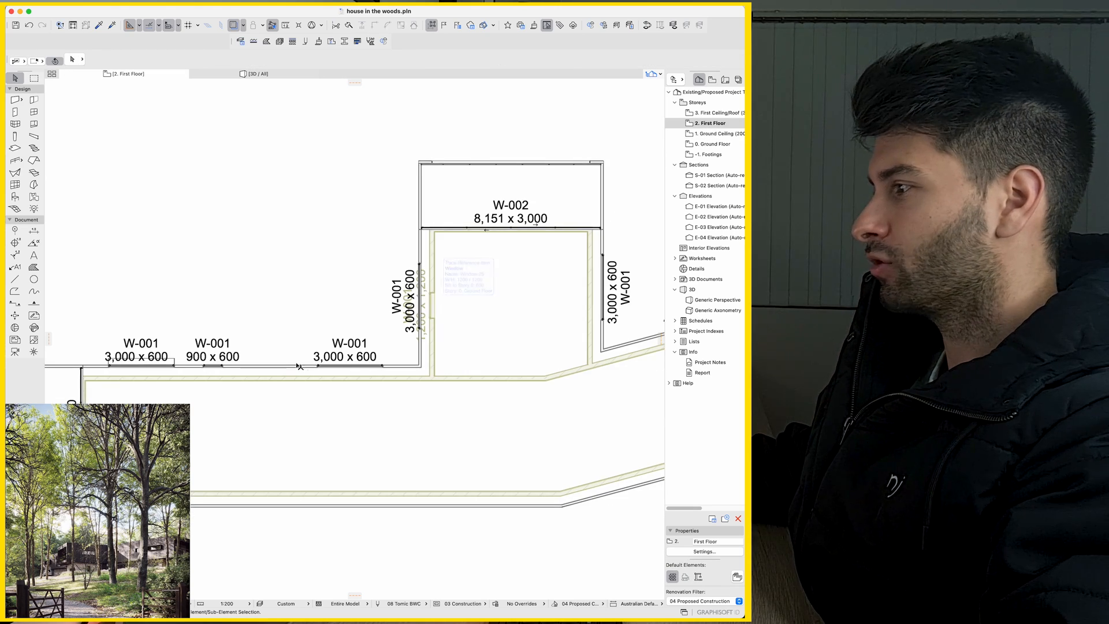
pyautogui.click(350, 364)
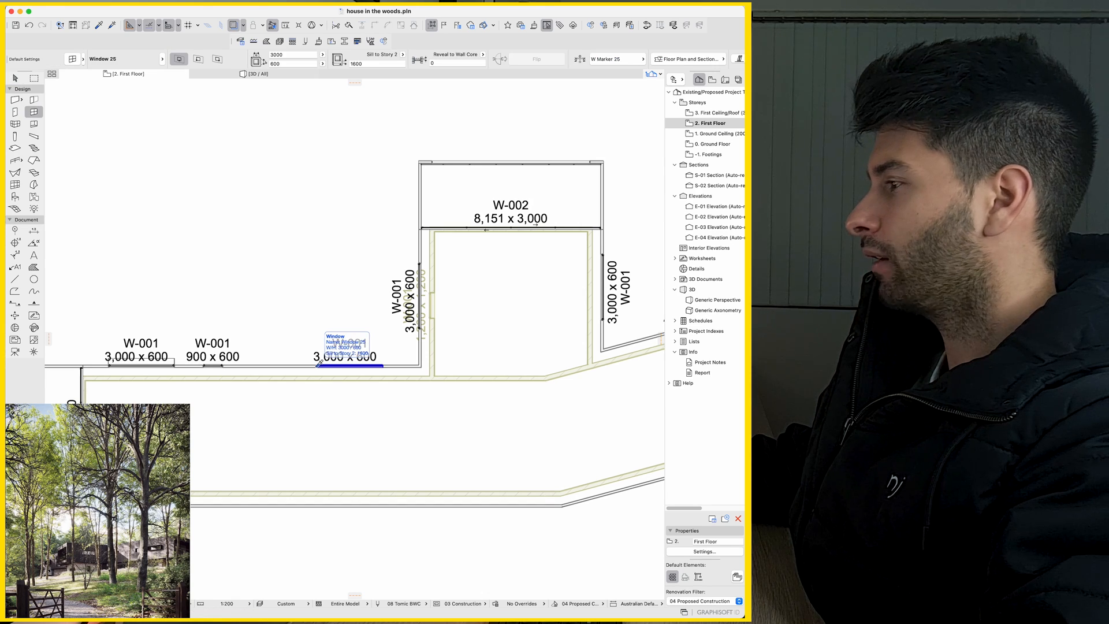
pyautogui.hotkey('ctrl', 'Down')
pyautogui.hotkey('ctrl', 'Down')
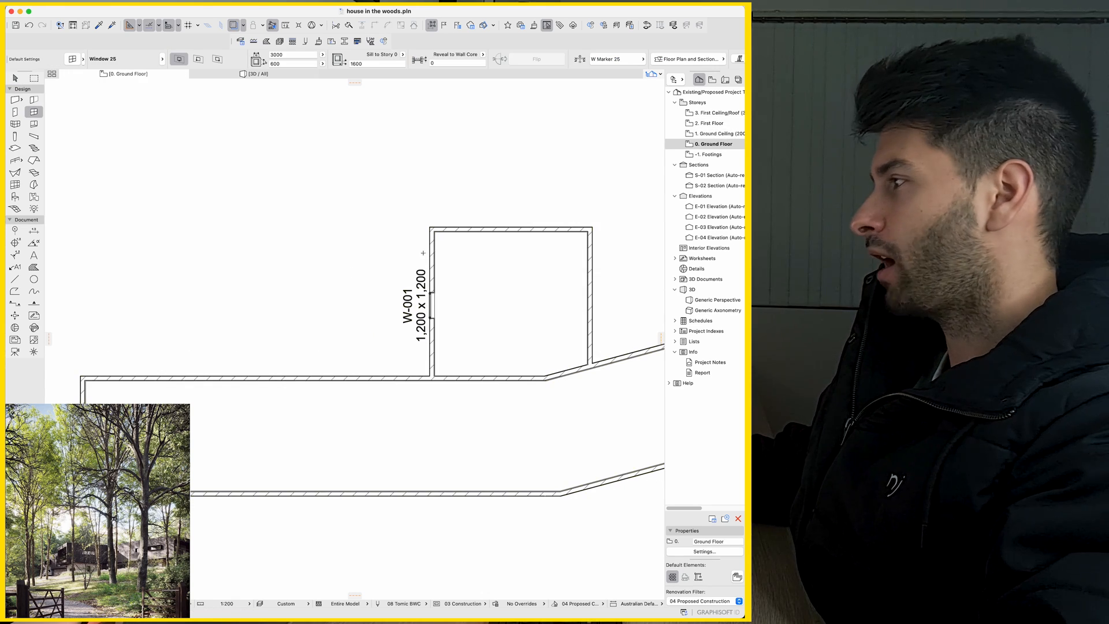
pyautogui.moveTo(349, 278); pyautogui.dragTo(307, 234)
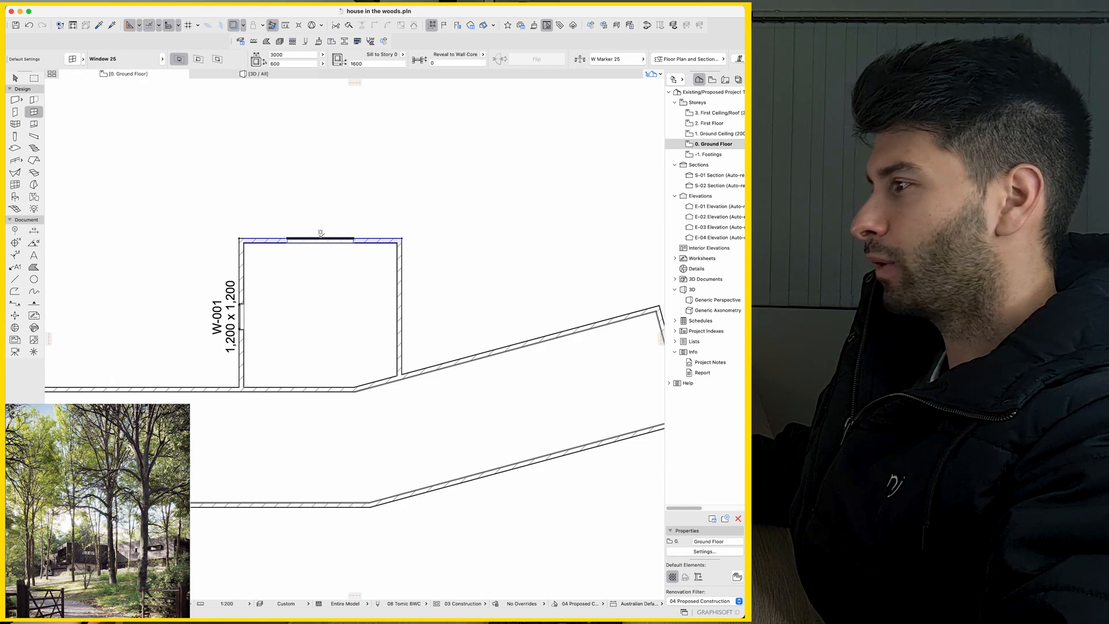
pyautogui.click(321, 236)
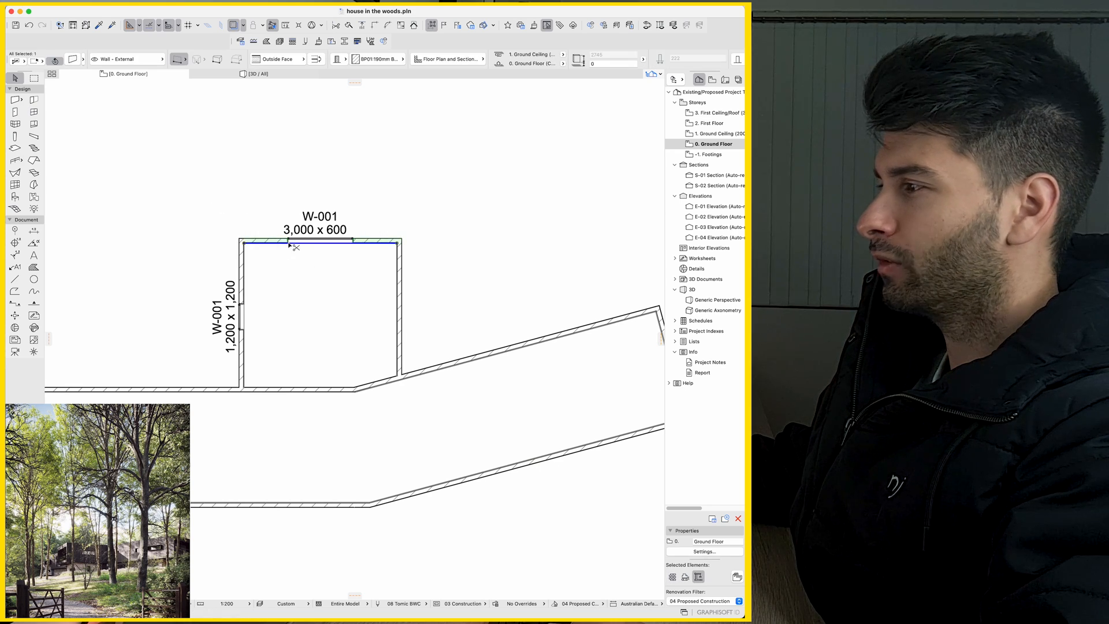
# View the model in 3D and shift a window along the lower wall.
pyautogui.press('Escape')
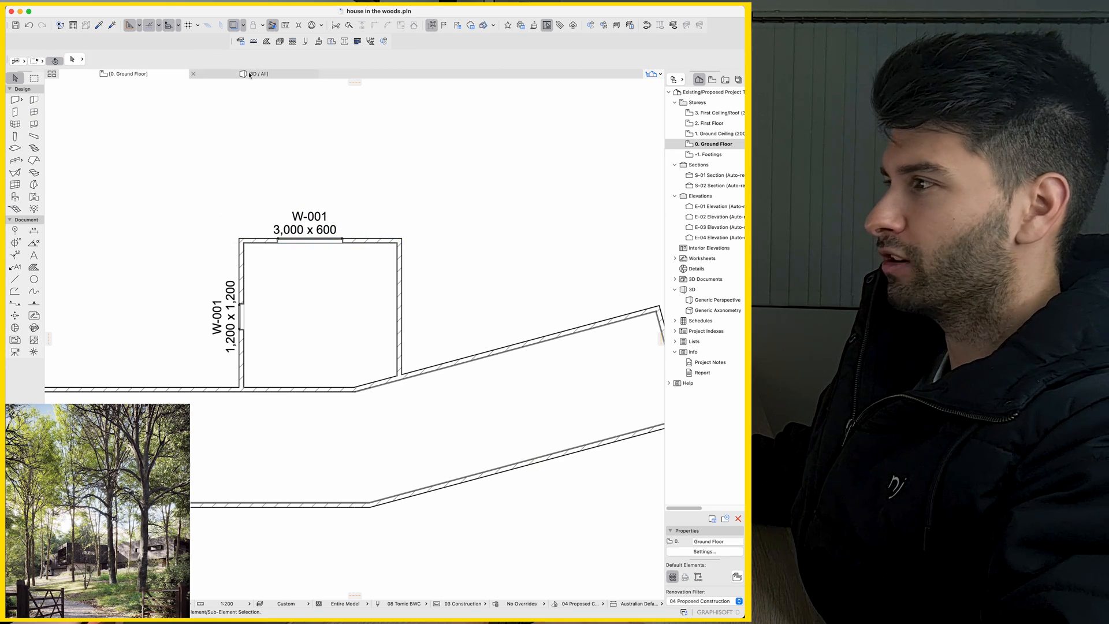
pyautogui.click(258, 73)
pyautogui.click(373, 350)
pyautogui.moveTo(373, 352)
pyautogui.mouseDown()
pyautogui.moveTo(298, 346)
pyautogui.moveTo(348, 347)
pyautogui.mouseUp()
pyautogui.click(348, 346)
pyautogui.press('Escape')
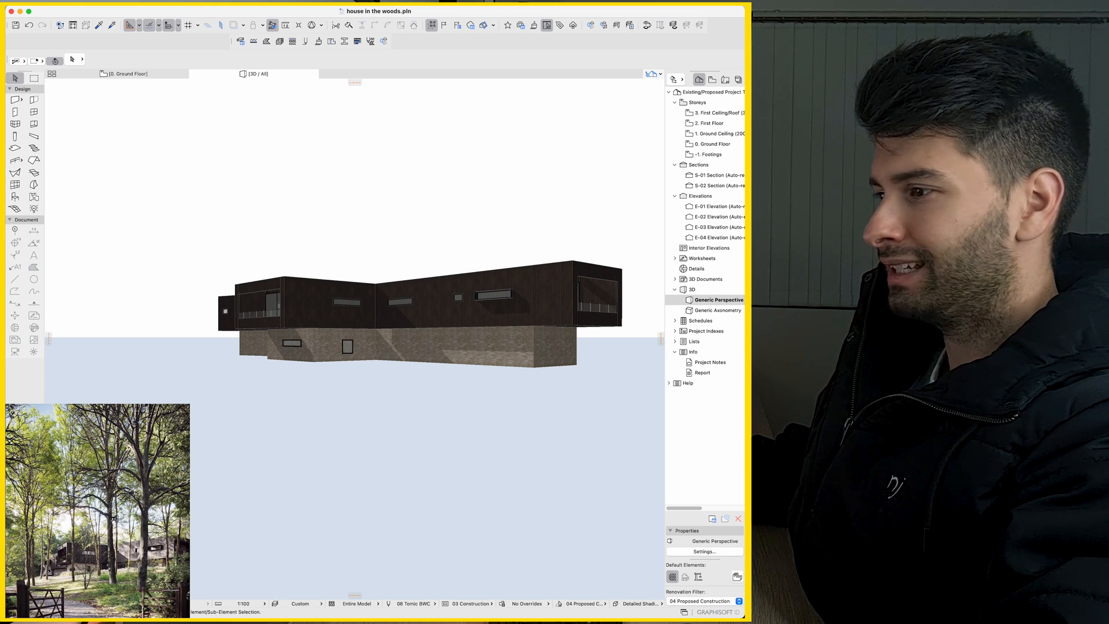
# On the Ground Ceiling storey, trace the First Floor and create a slab inside the wall outline.
pyautogui.doubleClick(712, 134)
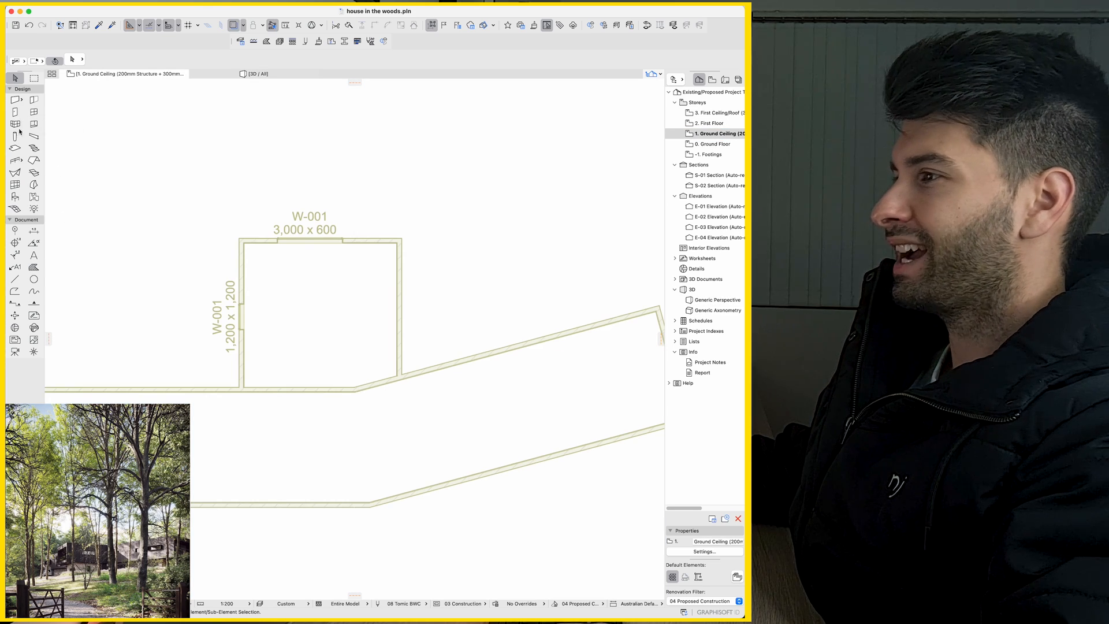
pyautogui.click(15, 148)
pyautogui.scroll(-3, 154, 268)
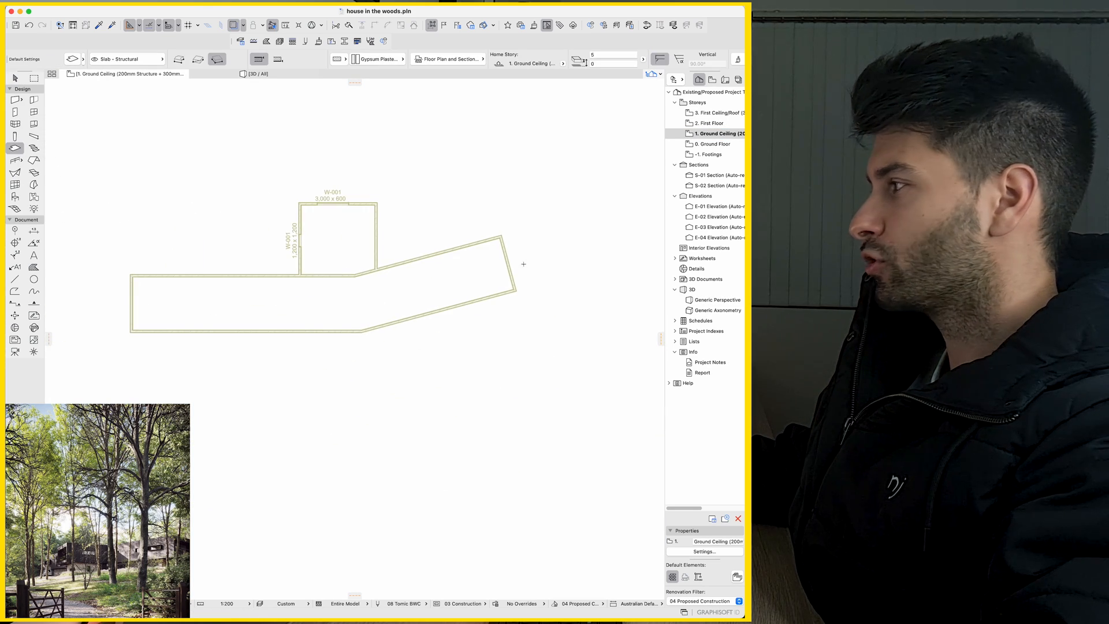
pyautogui.rightClick(713, 125)
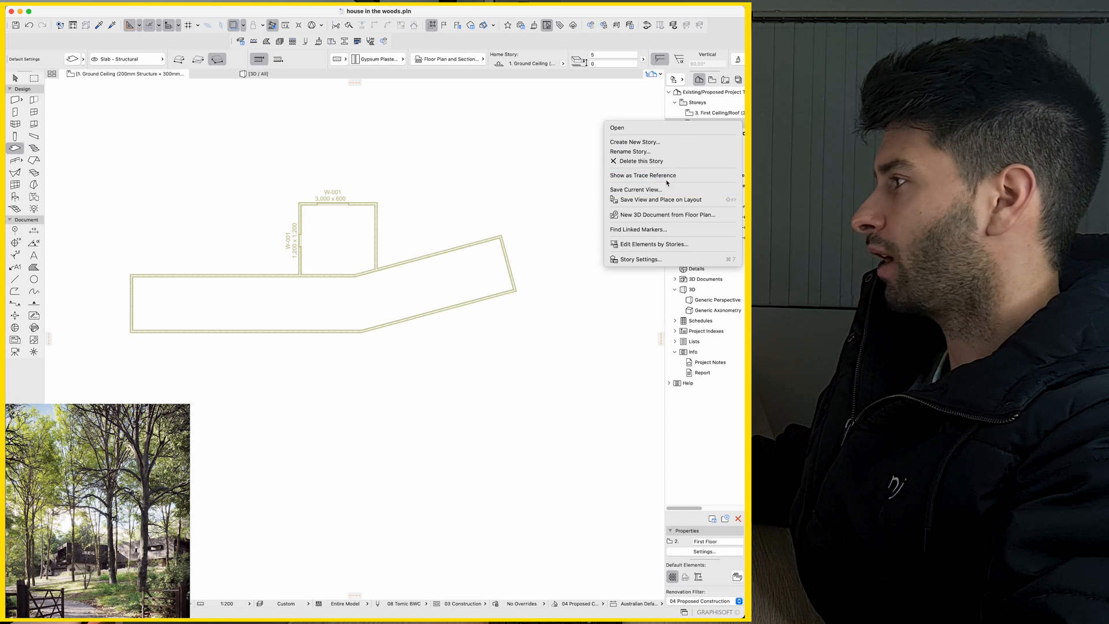
pyautogui.click(659, 193)
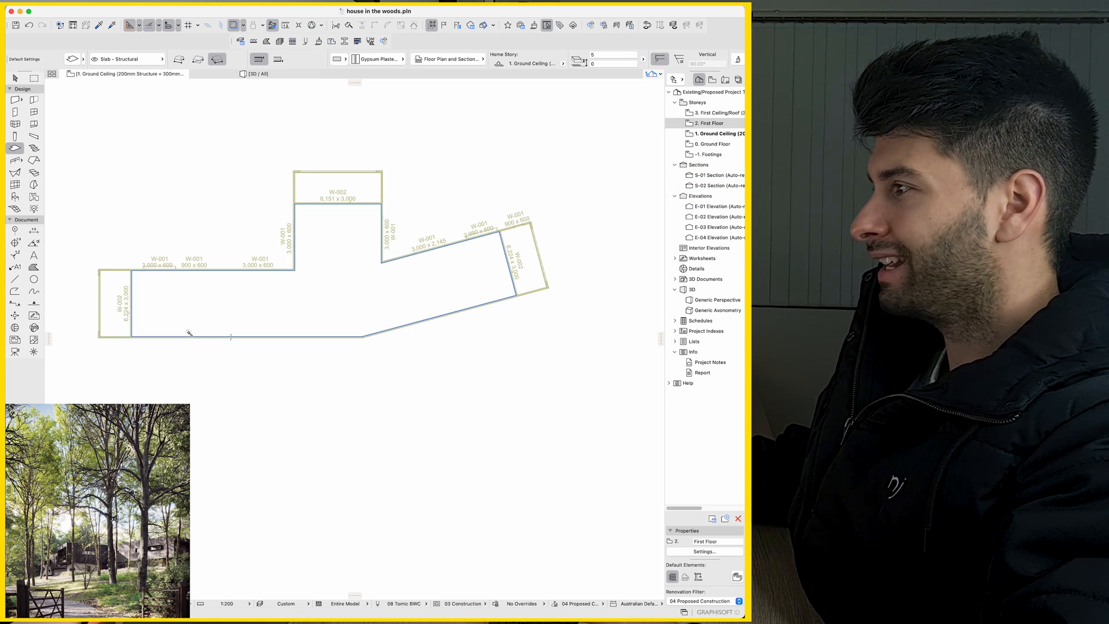
pyautogui.click(297, 285)
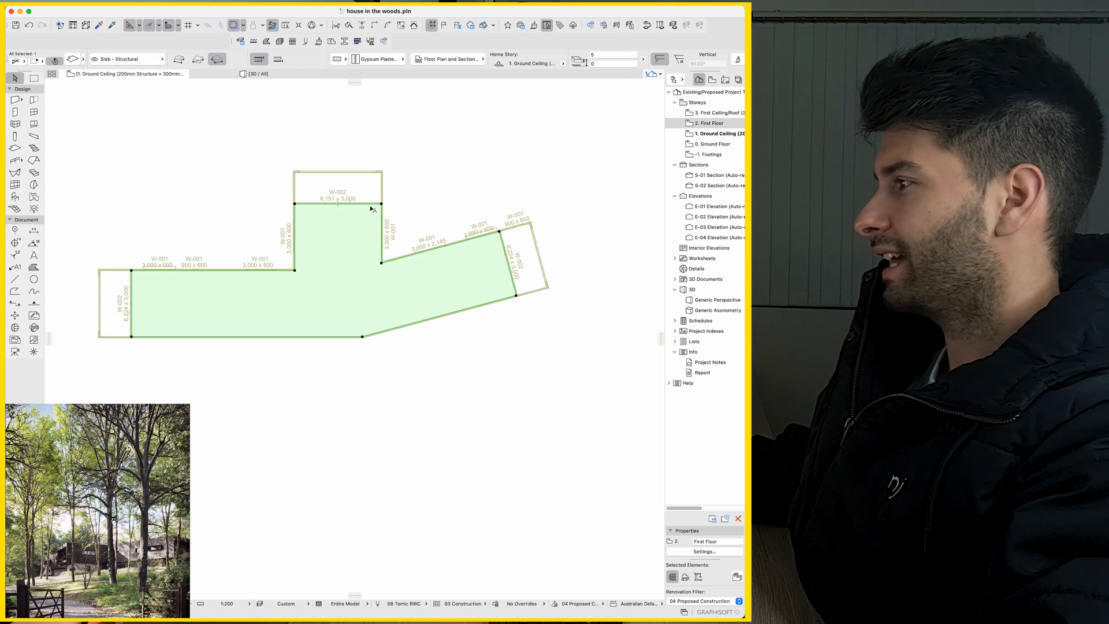
# Offset the slab's top, right and left edges out to the outer wall outline.
pyautogui.click(373, 206)
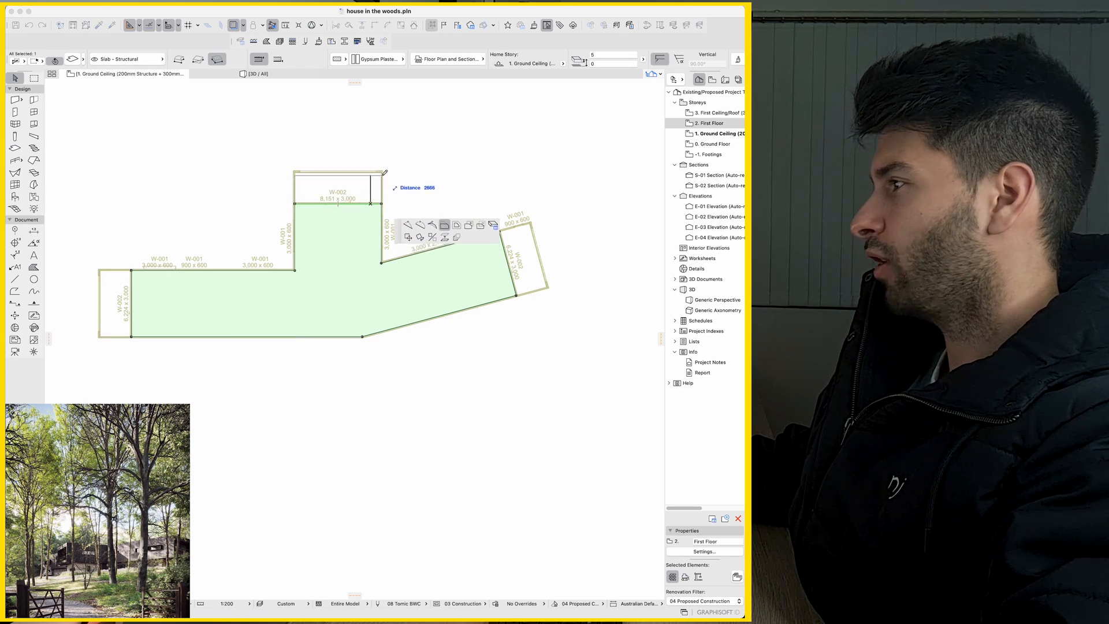
pyautogui.click(384, 174)
pyautogui.click(507, 254)
pyautogui.click(530, 226)
pyautogui.click(133, 278)
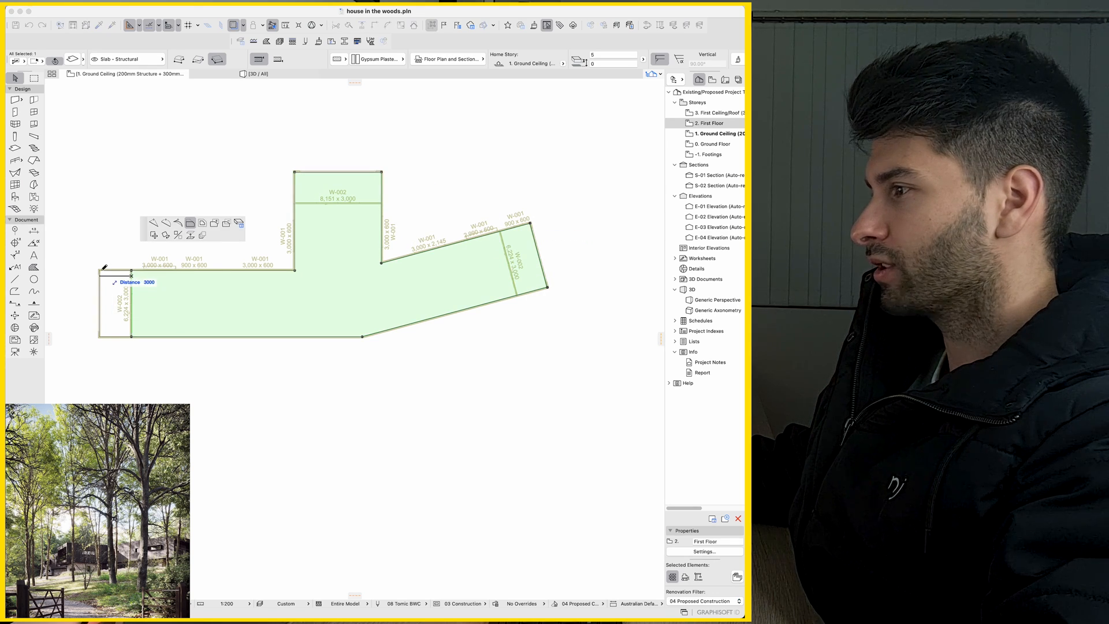
# In 3D, select the ceiling slab and drag it up to roof level.
pyautogui.press('F3')
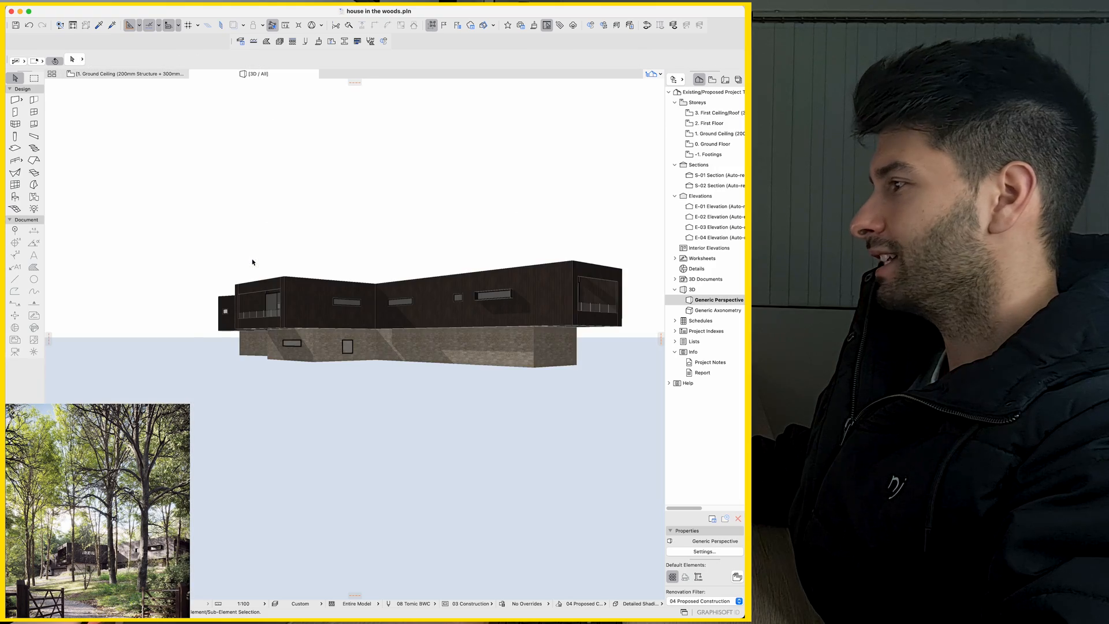
pyautogui.moveTo(265, 193)
pyautogui.keyDown('shift'); pyautogui.mouseDown(button='middle')
pyautogui.moveTo(302, 334)
pyautogui.moveTo(433, 325)
pyautogui.moveTo(392, 392)
pyautogui.mouseUp(button='middle'); pyautogui.keyUp('shift')
pyautogui.scroll(-3, 392, 392)
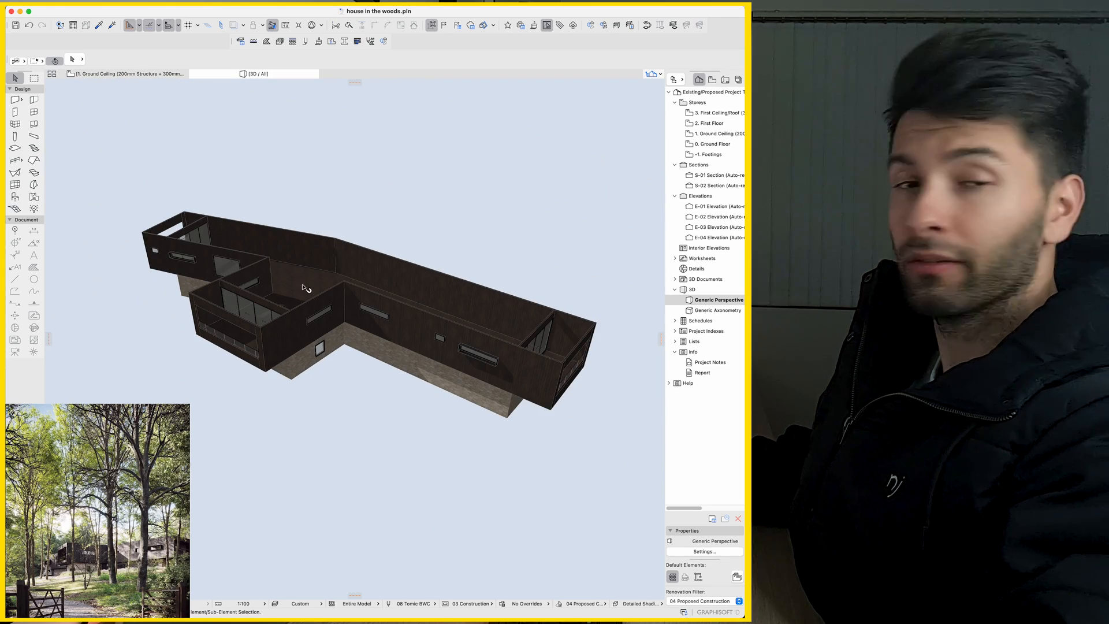
pyautogui.click(312, 269)
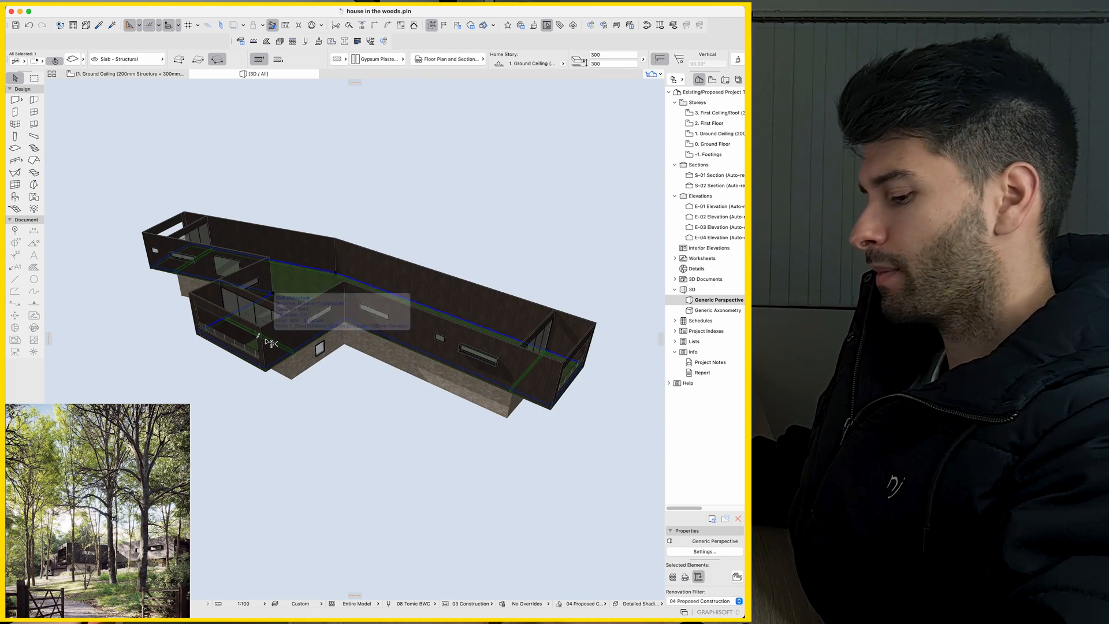
pyautogui.moveTo(267, 365)
pyautogui.moveTo(266, 371); pyautogui.dragTo(280, 364)
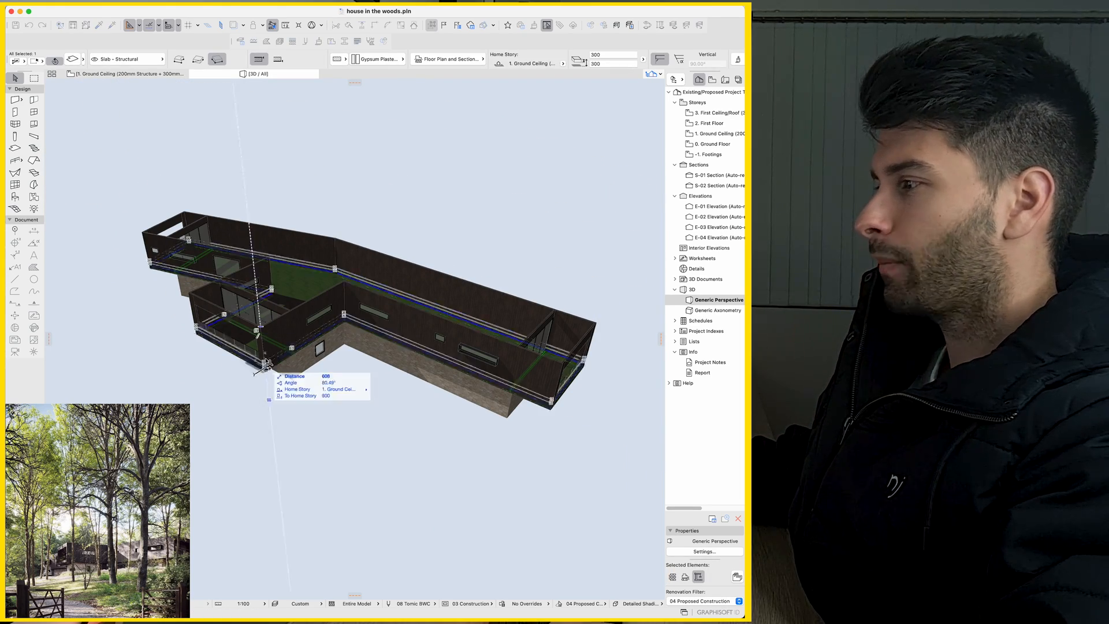
# Orbit around the capped house to check it, then return to the ground floor plan.
pyautogui.keyDown('shift'); pyautogui.moveTo(280, 366); pyautogui.dragTo(203, 312, button='middle'); pyautogui.keyUp('shift')
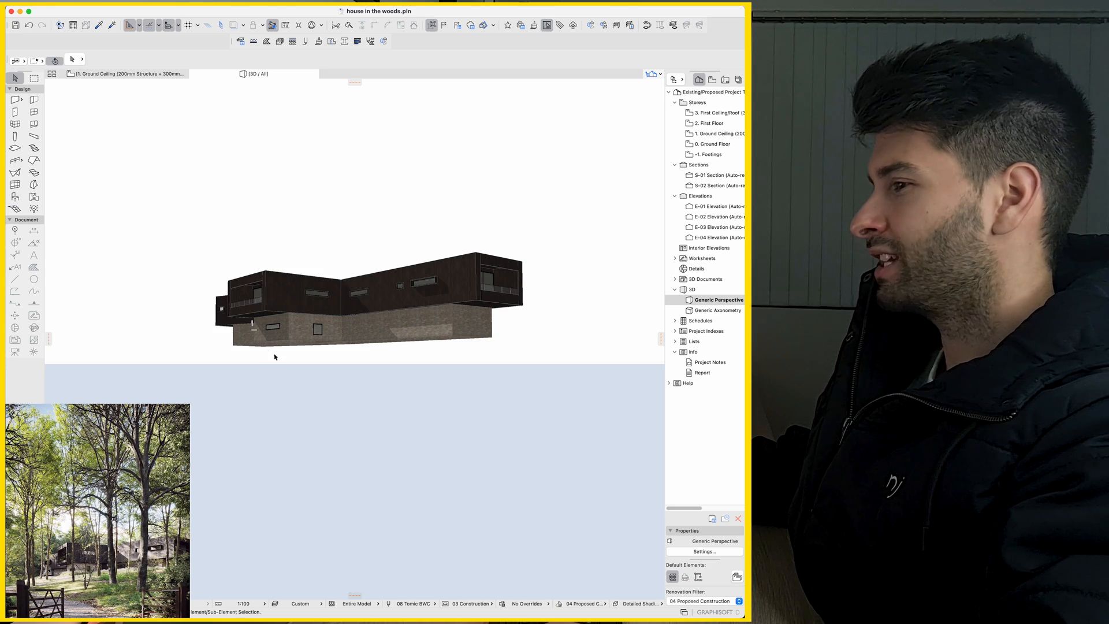
pyautogui.keyDown('shift'); pyautogui.moveTo(249, 328); pyautogui.dragTo(289, 404, button='middle'); pyautogui.keyUp('shift')
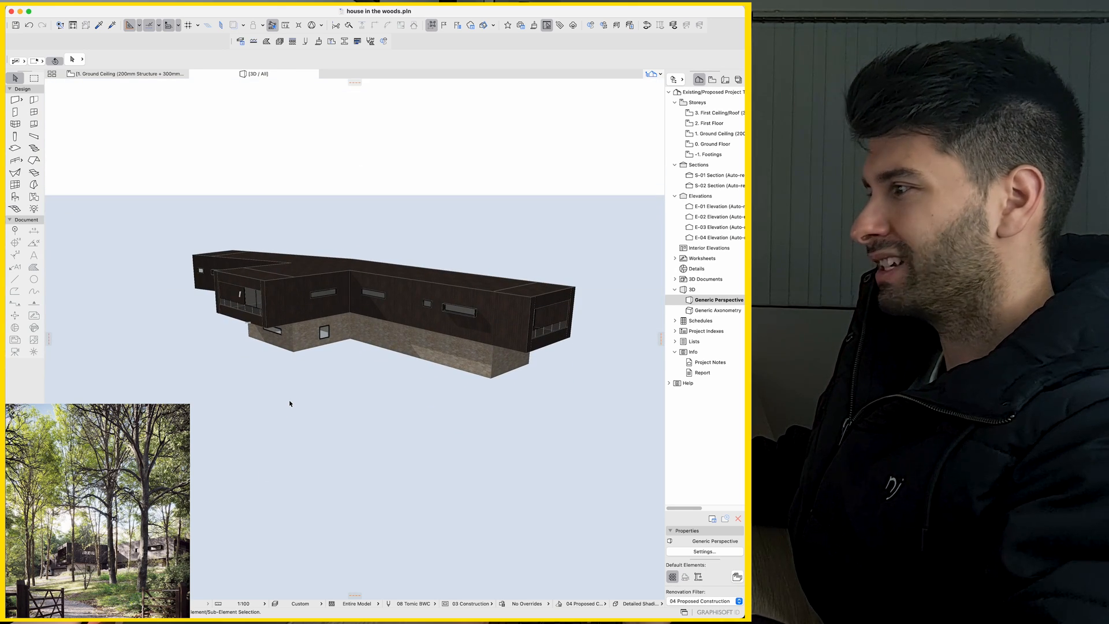
pyautogui.keyDown('shift'); pyautogui.moveTo(289, 404); pyautogui.dragTo(294, 356, button='middle'); pyautogui.keyUp('shift')
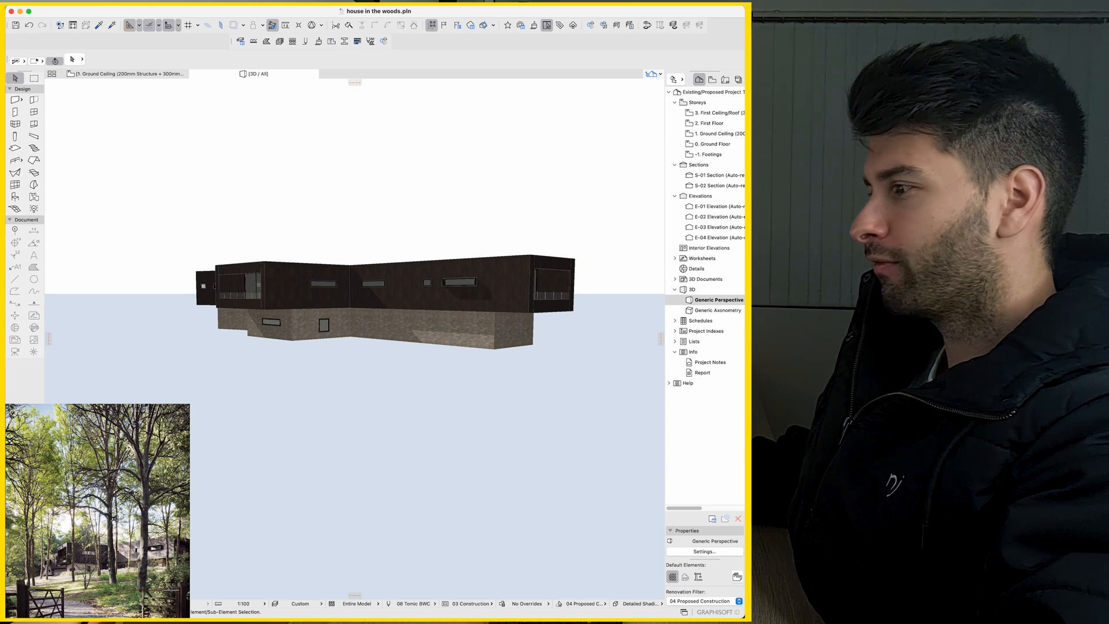
pyautogui.doubleClick(712, 144)
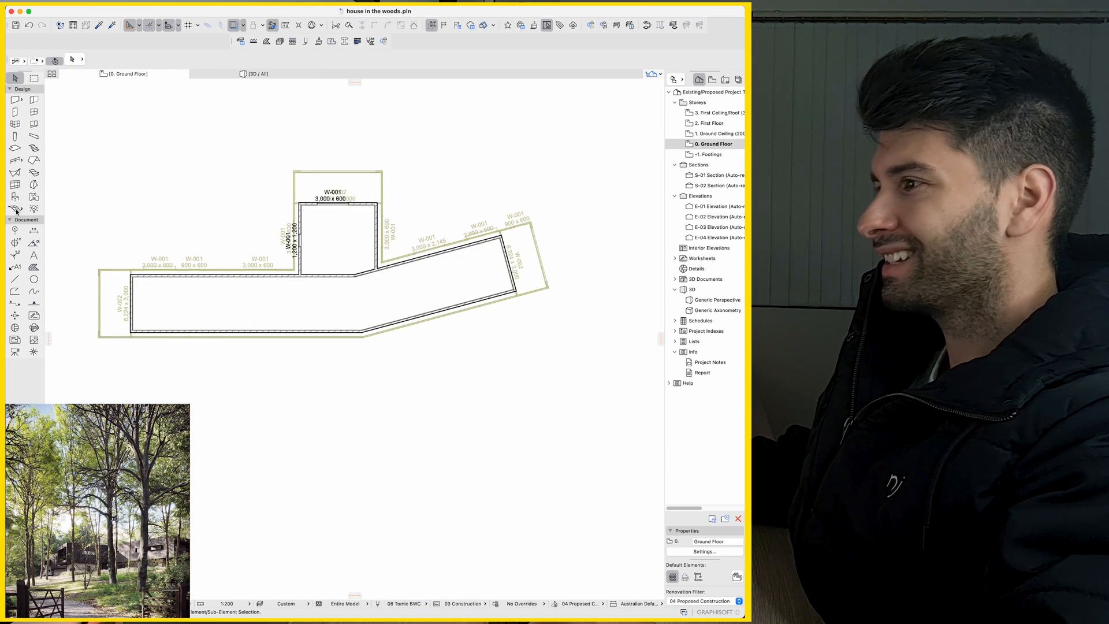
pyautogui.click(16, 209)
pyautogui.scroll(-5, 241, 242)
pyautogui.scroll(-3, 241, 242)
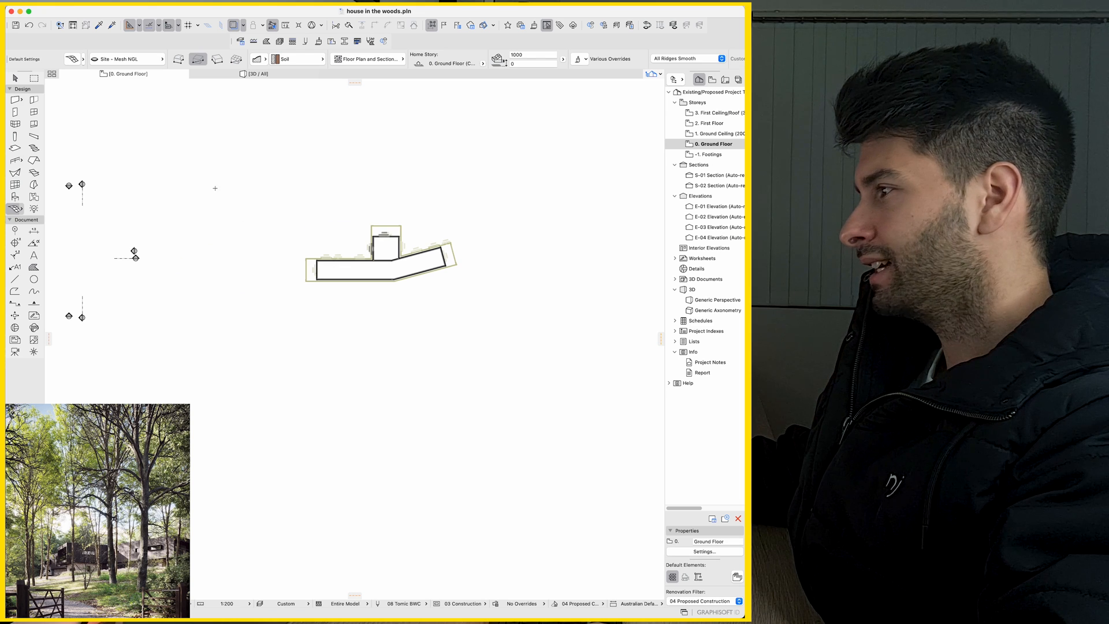
pyautogui.click(209, 168)
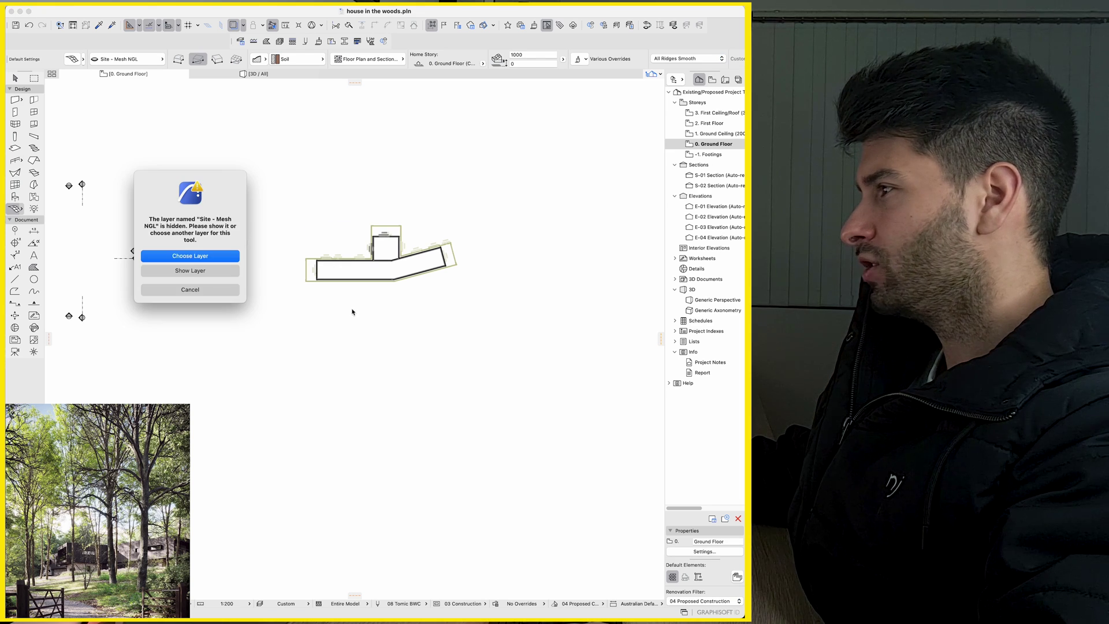
pyautogui.click(205, 271)
pyautogui.moveTo(56, 119); pyautogui.dragTo(606, 394)
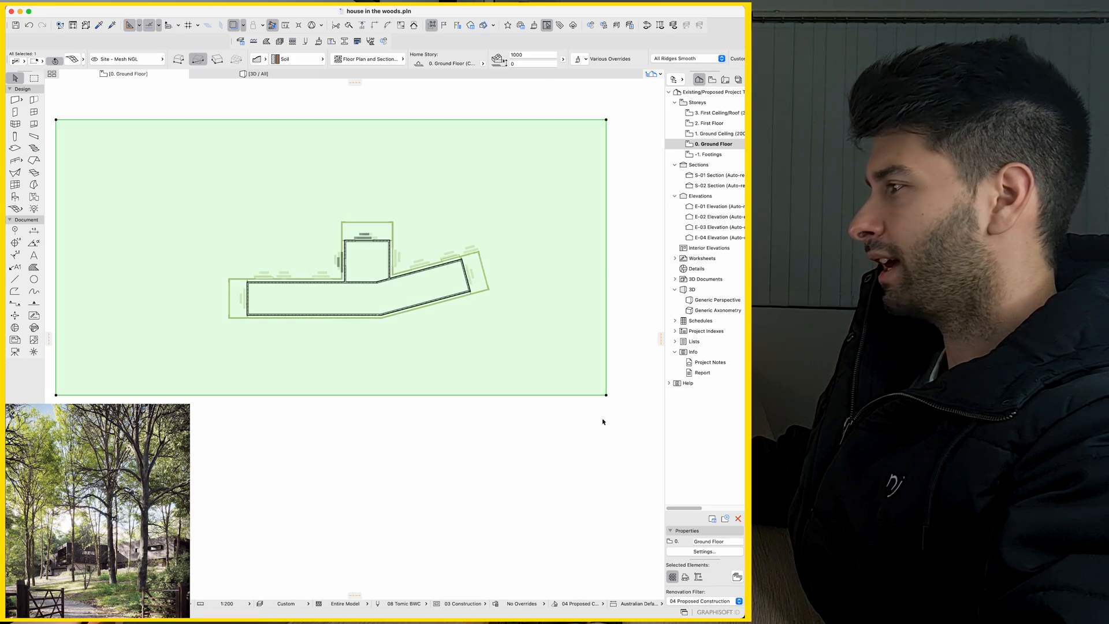
pyautogui.moveTo(307, 319); pyautogui.dragTo(335, 344, button='middle')
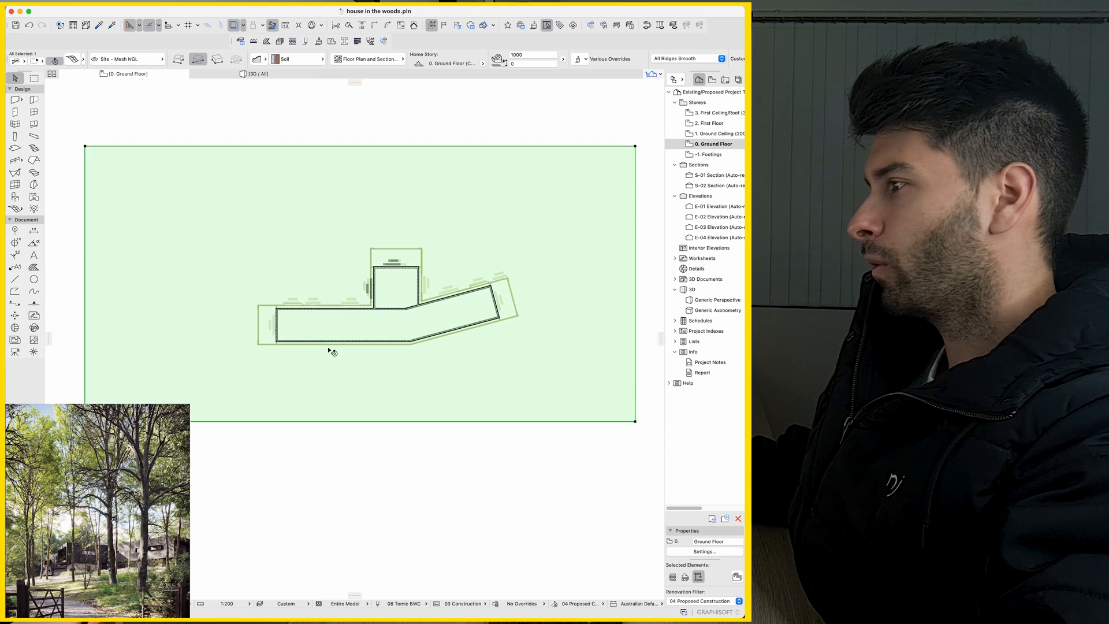
pyautogui.press('Escape')
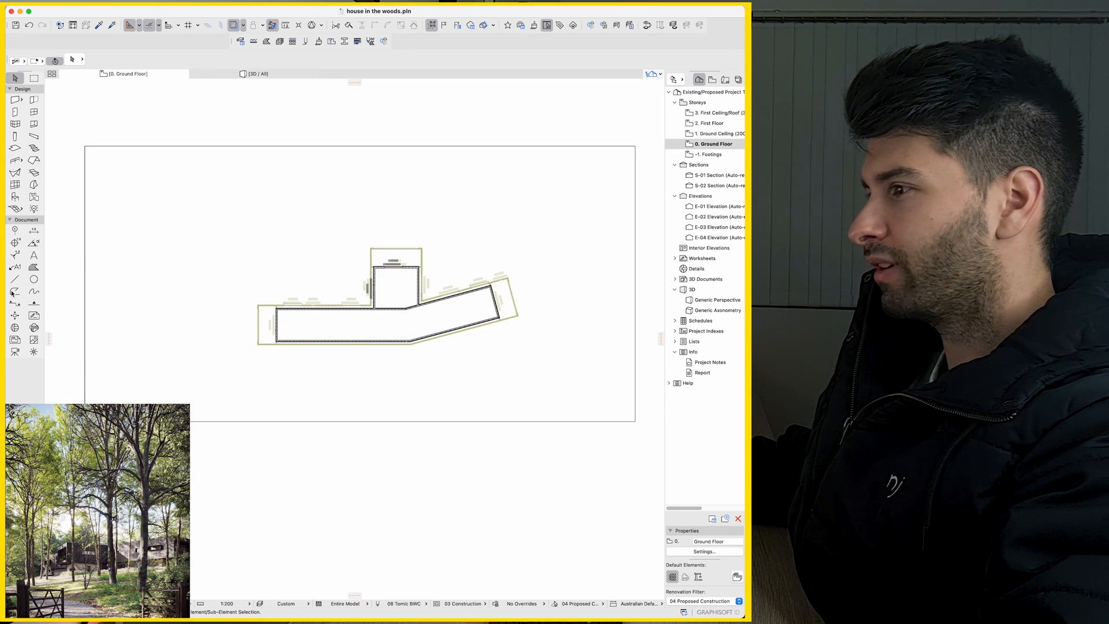
# Draw a spline driveway centreline from the house's east end to the site's top-left corner.
pyautogui.click(33, 291)
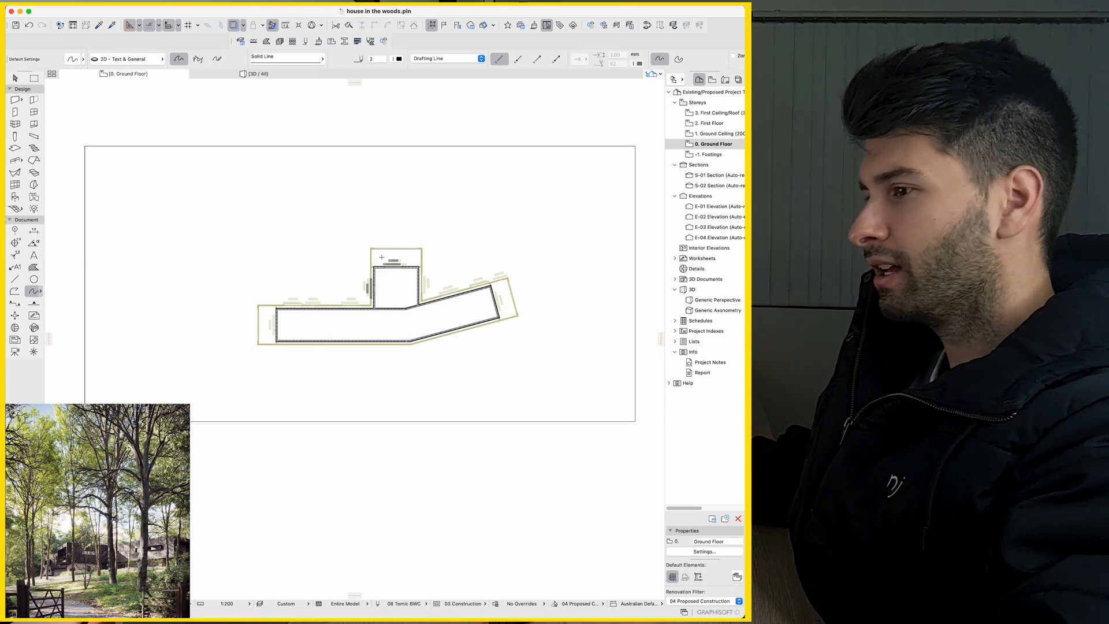
pyautogui.press('Escape')
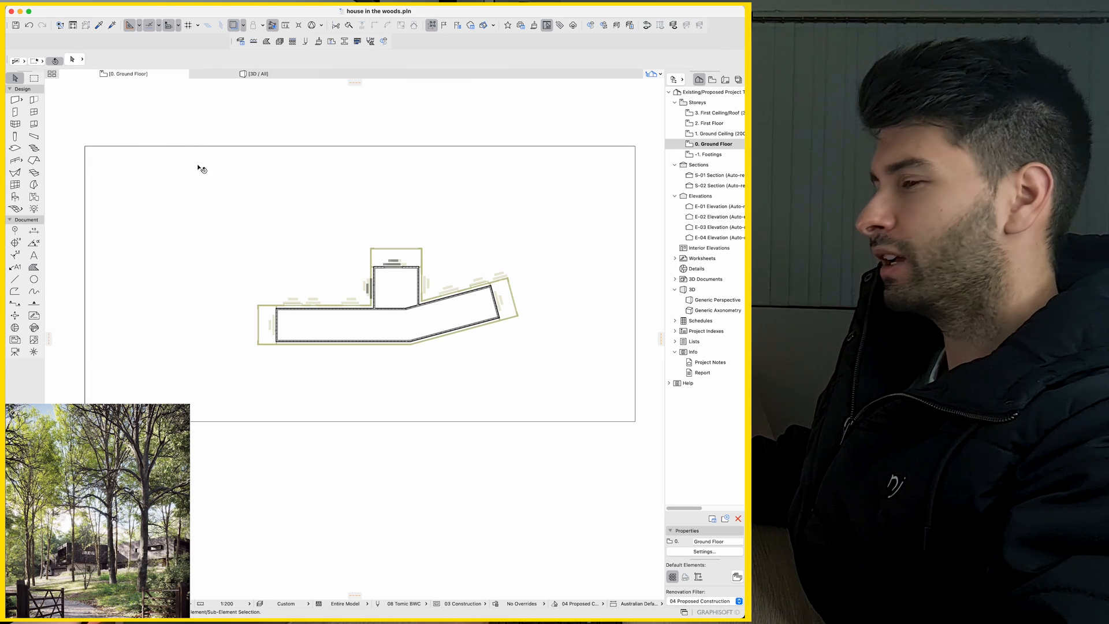
pyautogui.click(35, 293)
pyautogui.click(511, 268)
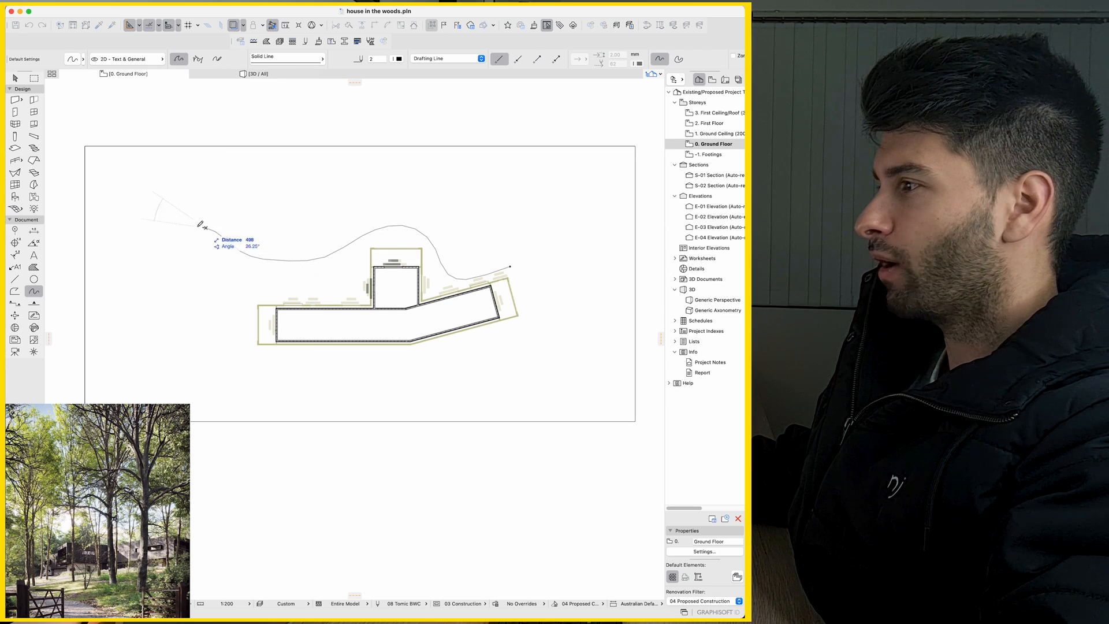
pyautogui.click(122, 148)
pyautogui.click(179, 211)
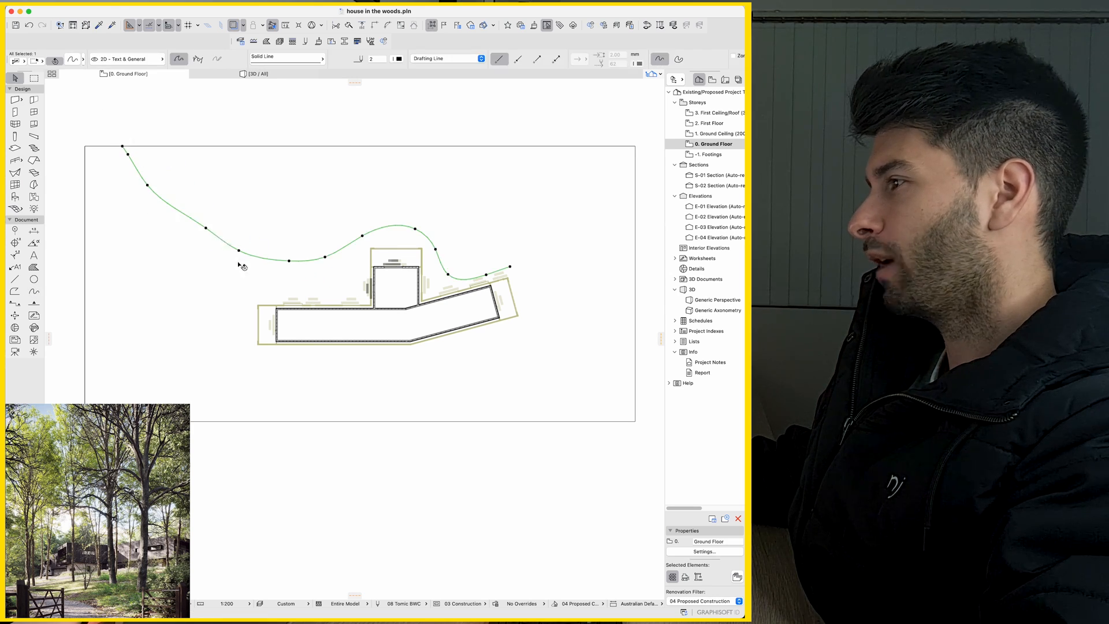
# Drag-copy the curve parallel to itself at a 3,000 offset.
pyautogui.moveTo(267, 259)
pyautogui.mouseDown()
pyautogui.moveTo(312, 301)
pyautogui.moveTo(282, 221)
pyautogui.mouseUp()
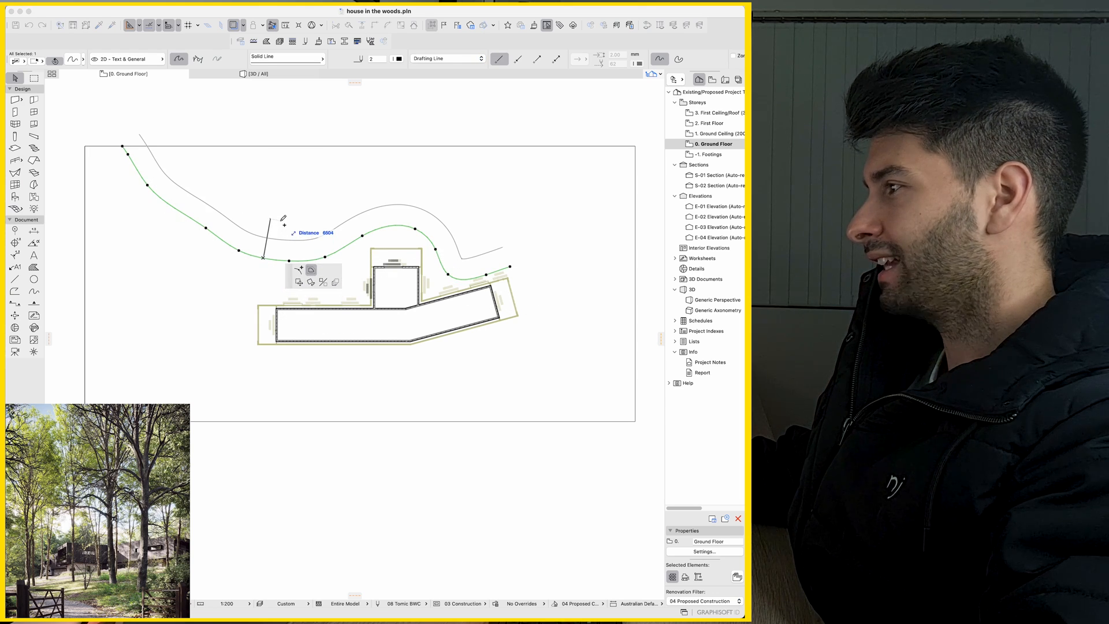
pyautogui.write('3000')
pyautogui.press('Return')
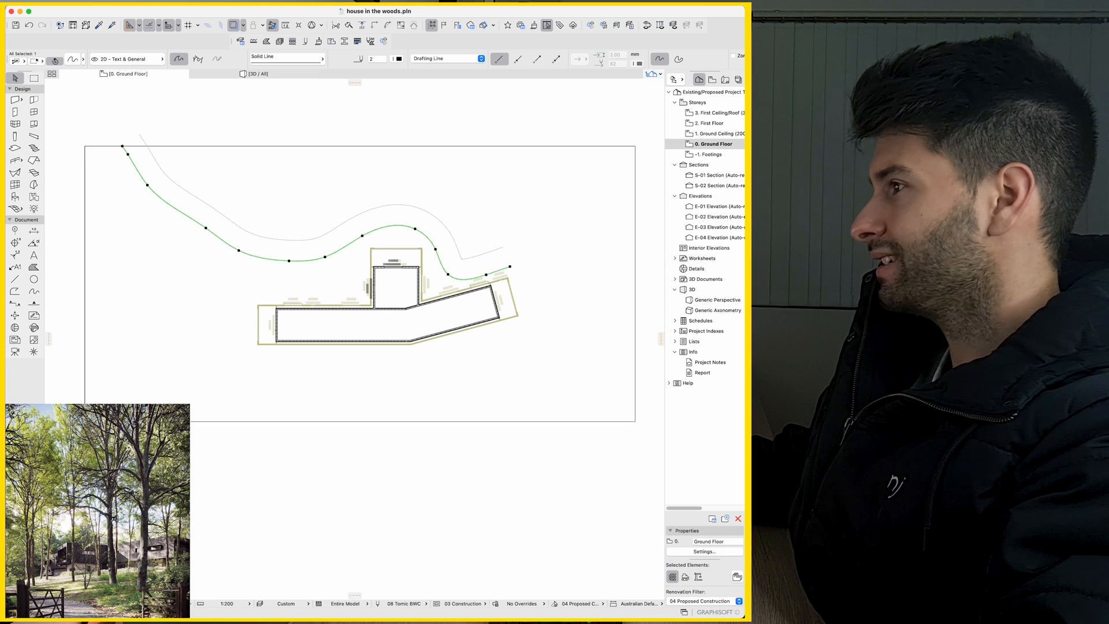
pyautogui.click(505, 250)
pyautogui.press('Escape')
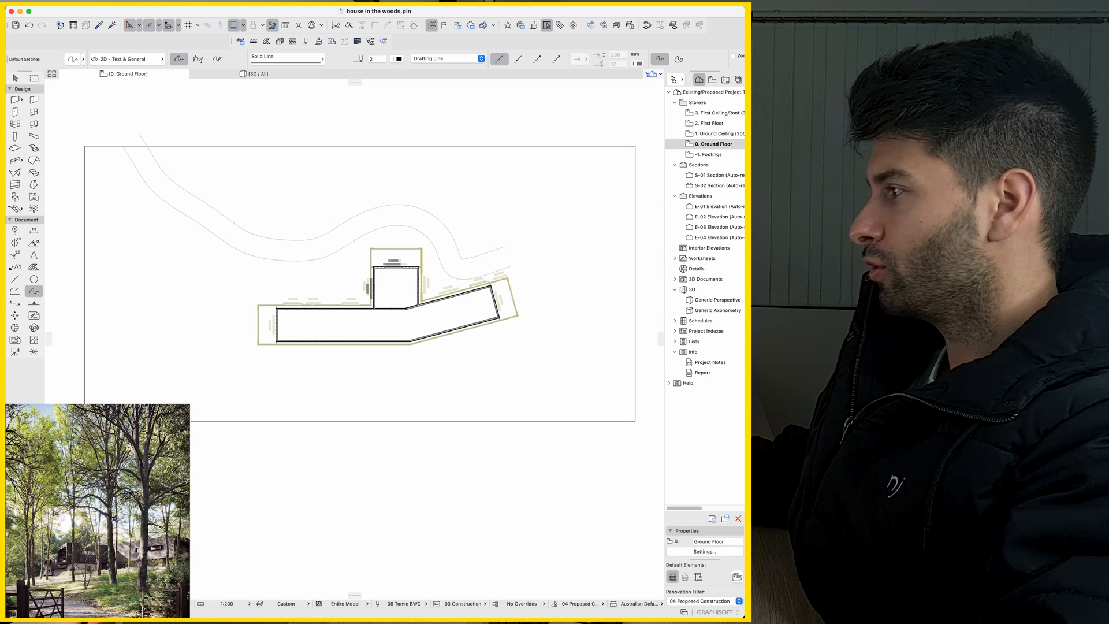
# Magic-wand the outline between the two curves into the site mesh as a new polygon region.
pyautogui.click(542, 279)
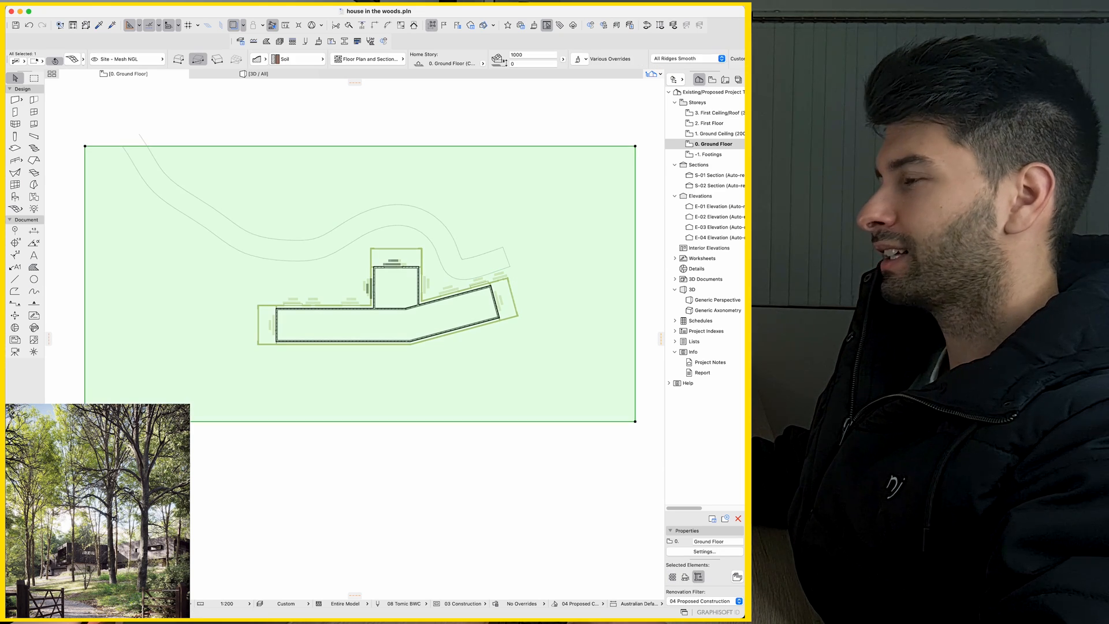
pyautogui.click(113, 178)
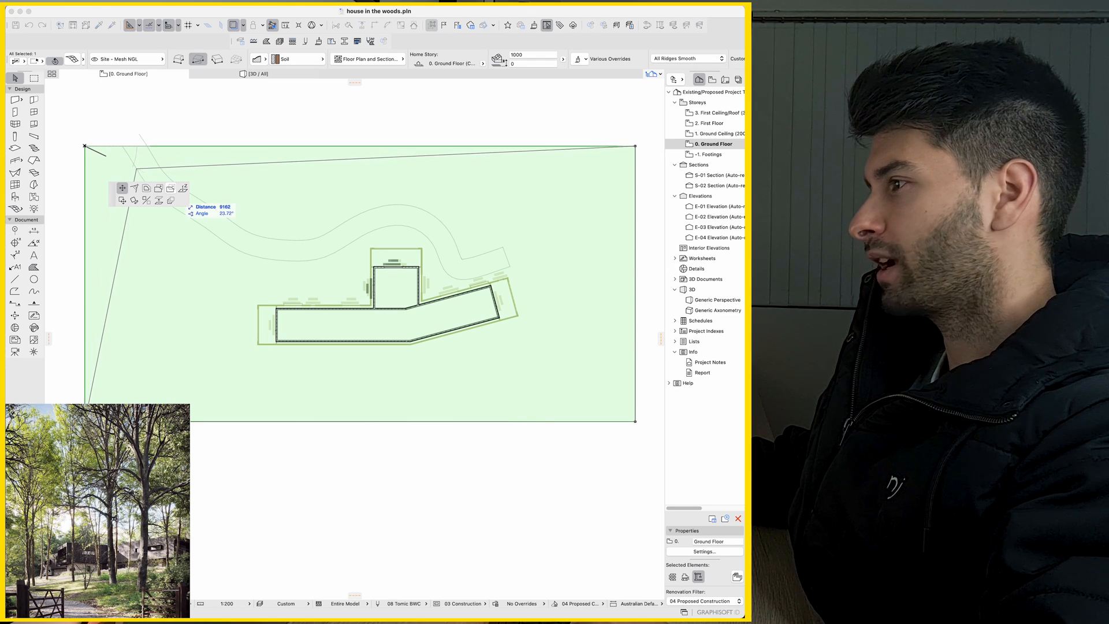
pyautogui.click(151, 169)
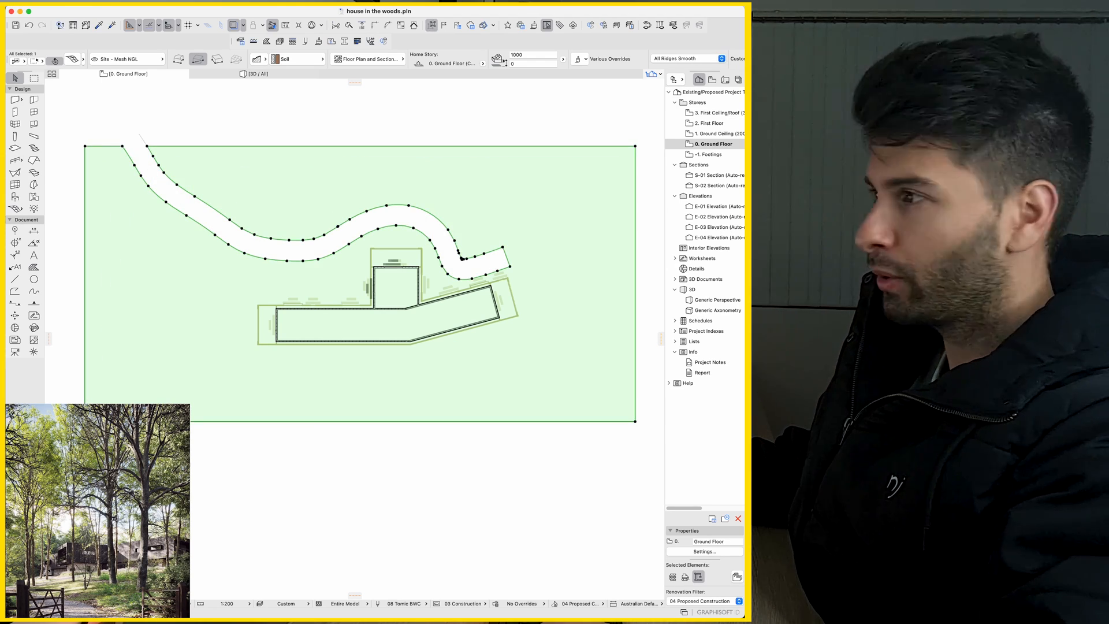
pyautogui.press('Escape')
pyautogui.click(230, 173)
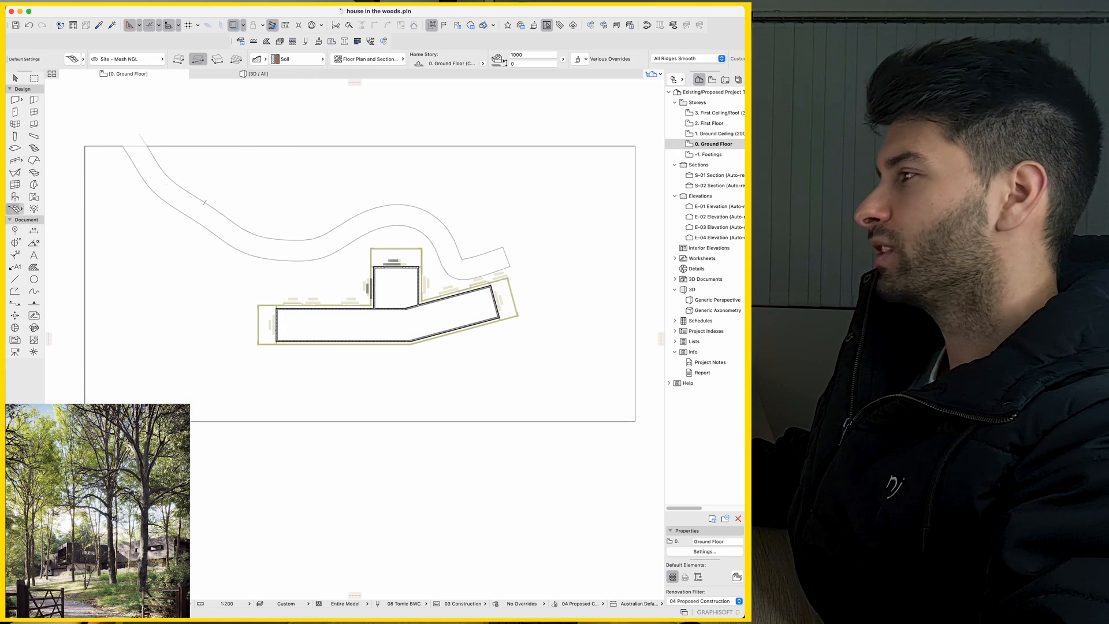
pyautogui.press('Escape')
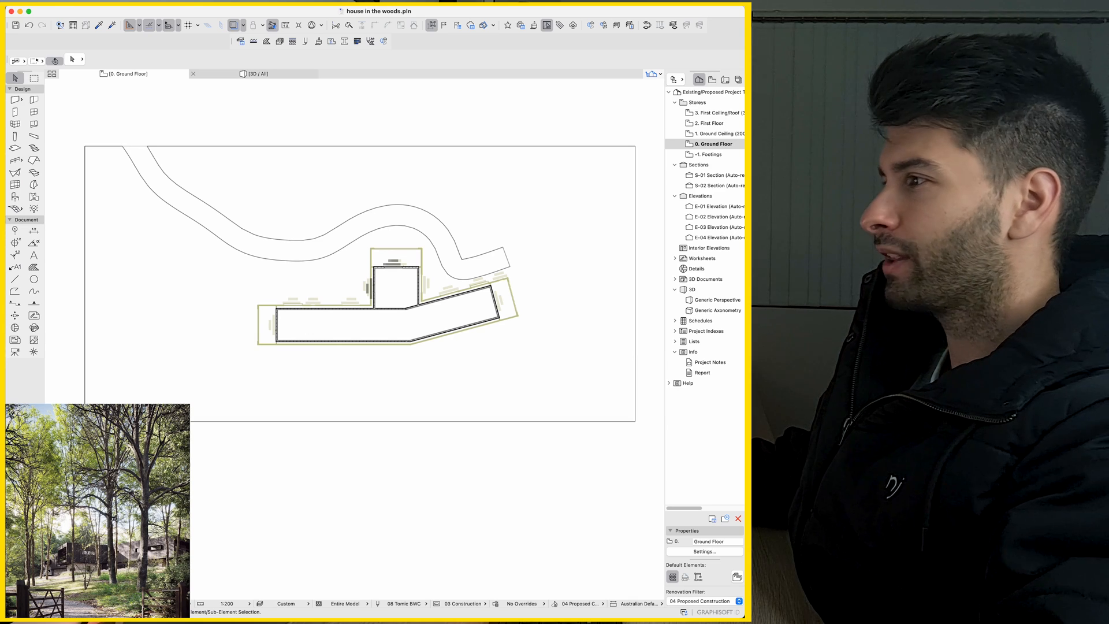
# Show all layers in 3D and orbit to an aerial view of the whole site.
pyautogui.press('F3')
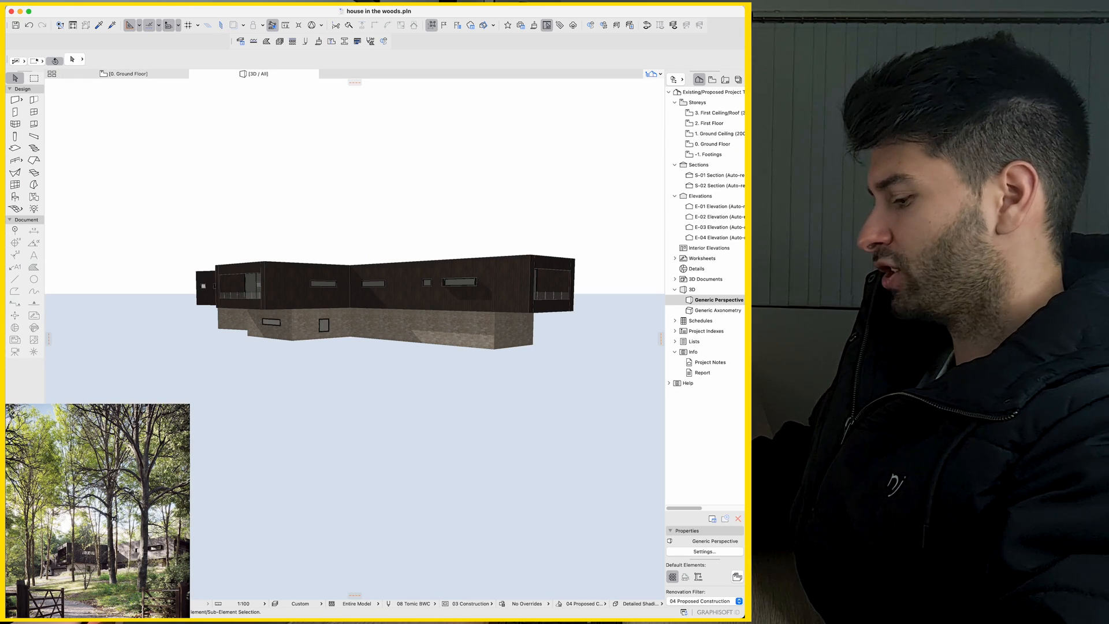
pyautogui.hotkey('ctrl', 'l')
pyautogui.hotkey('ctrl', 'a')
pyautogui.press('Return')
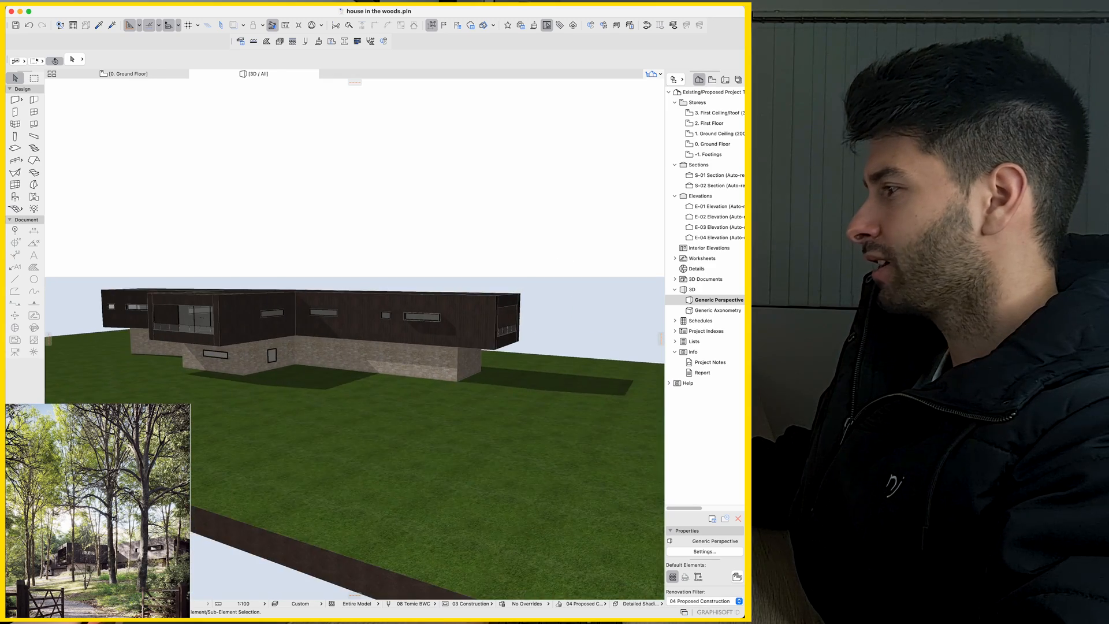
pyautogui.keyDown('shift'); pyautogui.moveTo(348, 434); pyautogui.dragTo(433, 347, button='middle'); pyautogui.keyUp('shift')
pyautogui.scroll(-5, 346, 347)
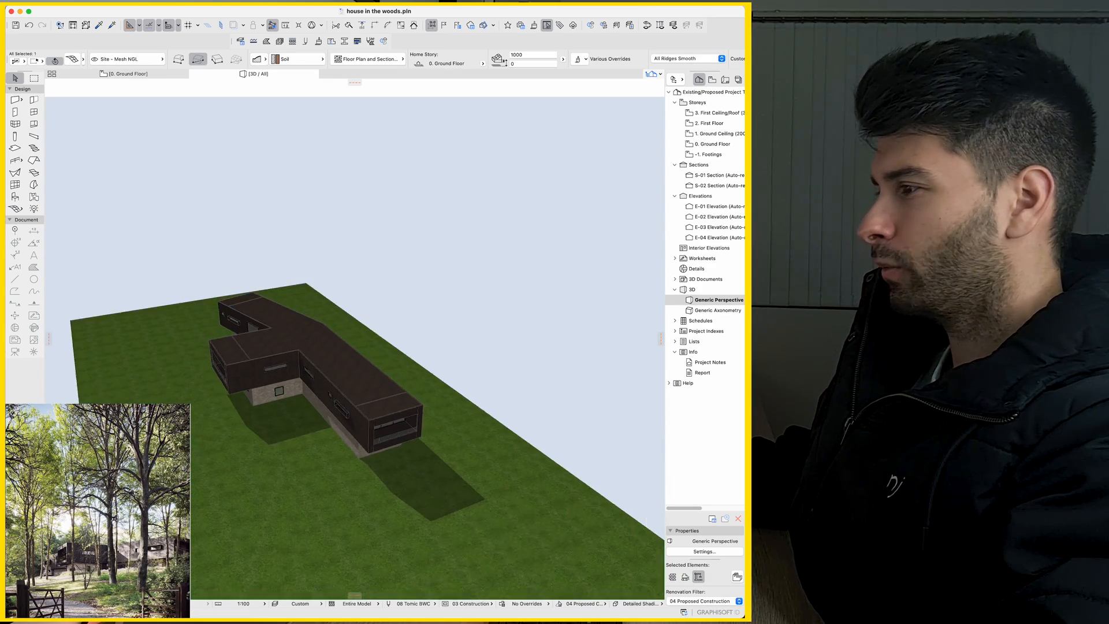
pyautogui.keyDown('shift'); pyautogui.moveTo(260, 390); pyautogui.dragTo(347, 408, button='middle'); pyautogui.keyUp('shift')
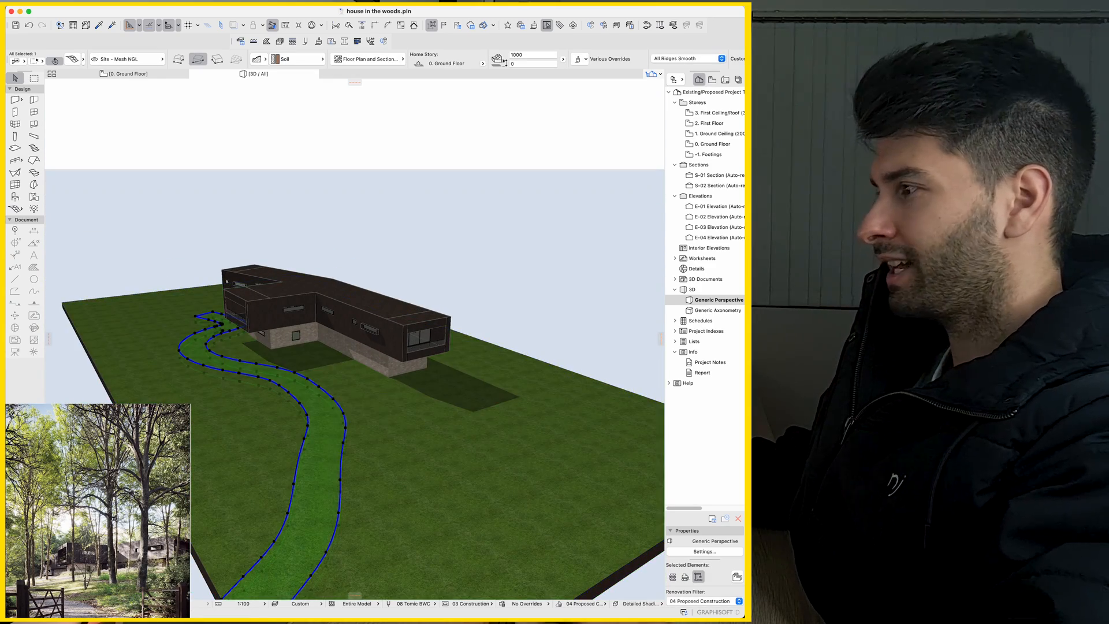
# Set the driveway region's override surface to Concrete - Light 23.
pyautogui.hotkey('ctrl', 't')
pyautogui.click(138, 284)
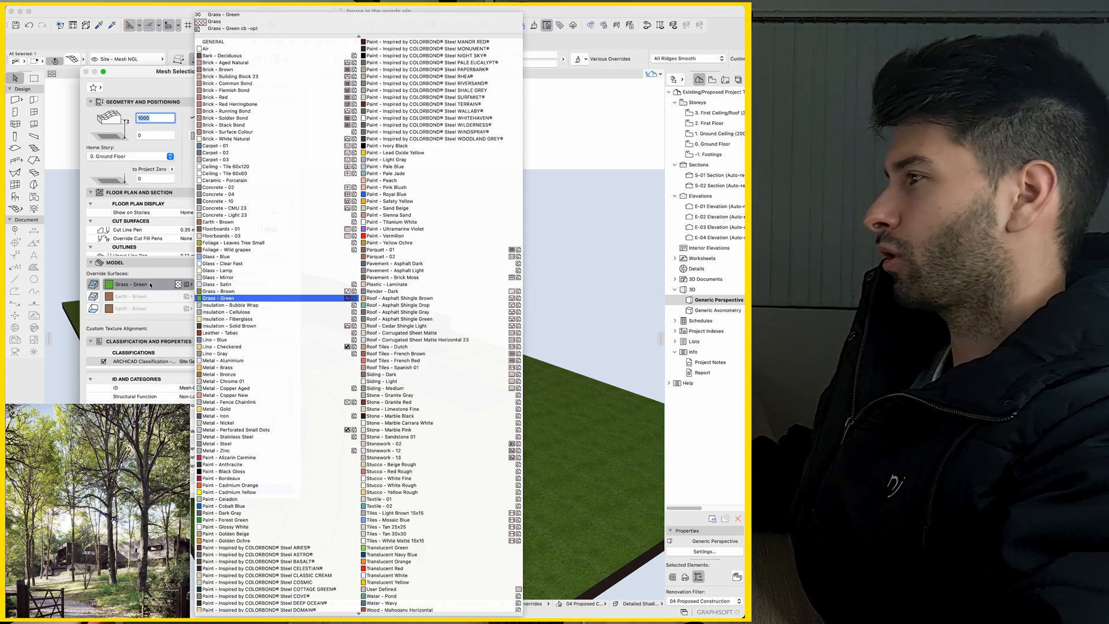
pyautogui.click(227, 214)
pyautogui.press('Return')
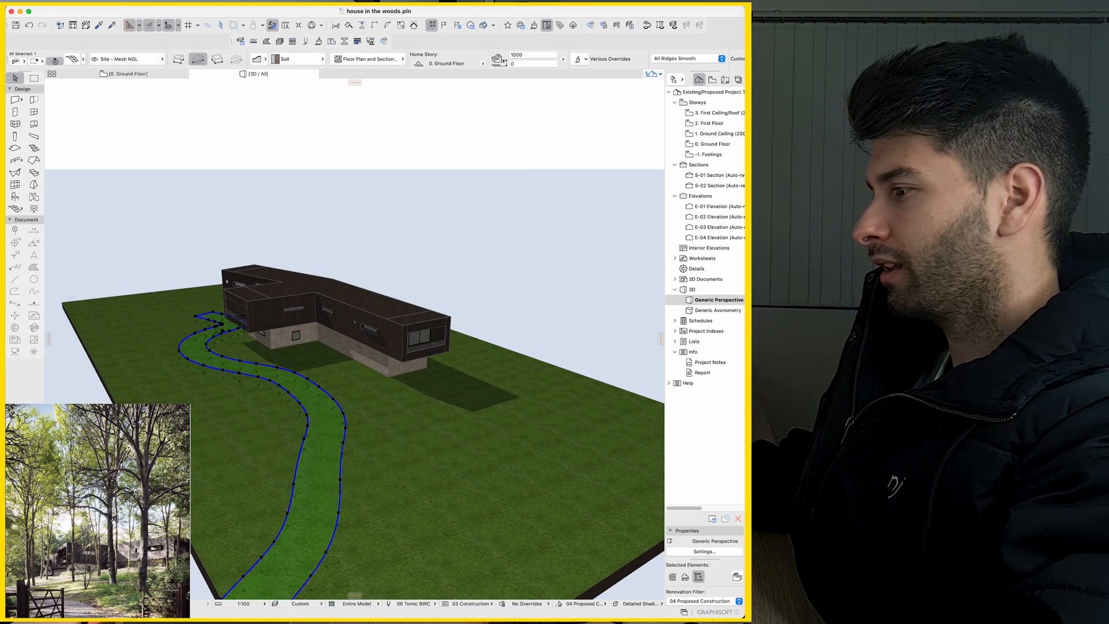
# Elevate the mesh's far right corner node to 1,500 so the lawn slopes beside the driveway.
pyautogui.keyDown('shift'); pyautogui.moveTo(347, 390); pyautogui.dragTo(260, 347, button='middle'); pyautogui.keyUp('shift')
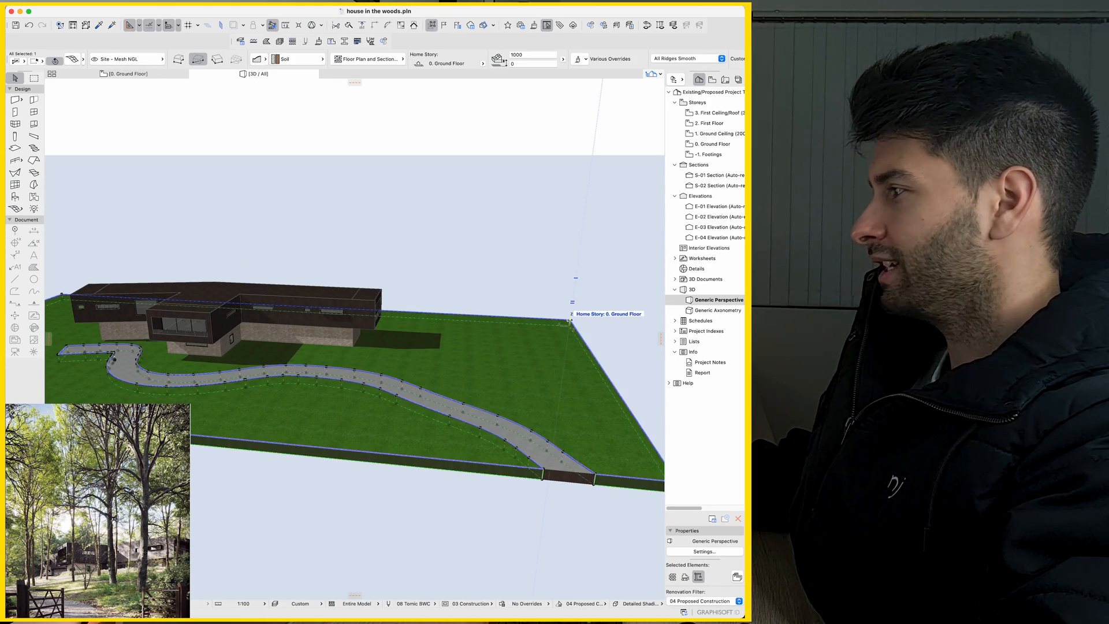
pyautogui.click(565, 354)
pyautogui.click(549, 362)
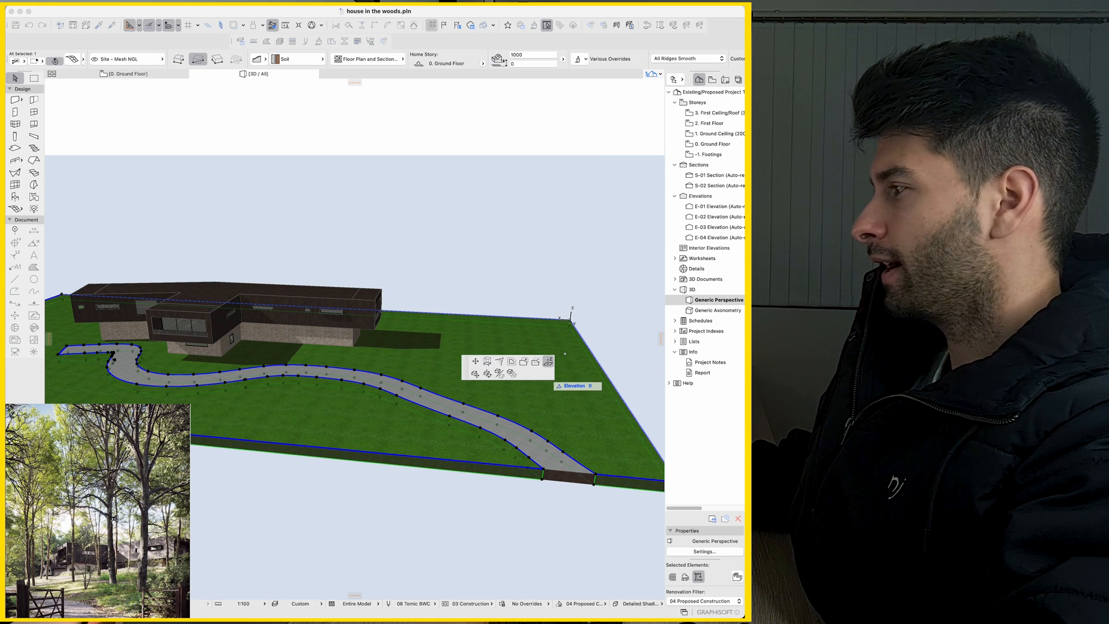
pyautogui.moveTo(572, 321); pyautogui.dragTo(571, 311)
pyautogui.write('1500')
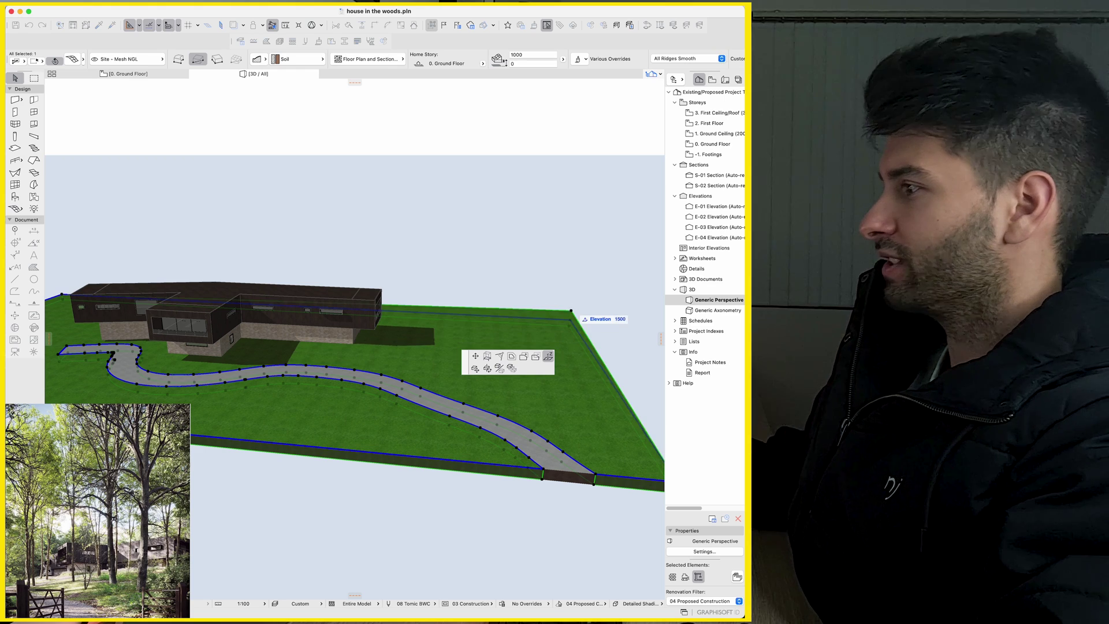
pyautogui.press('Return')
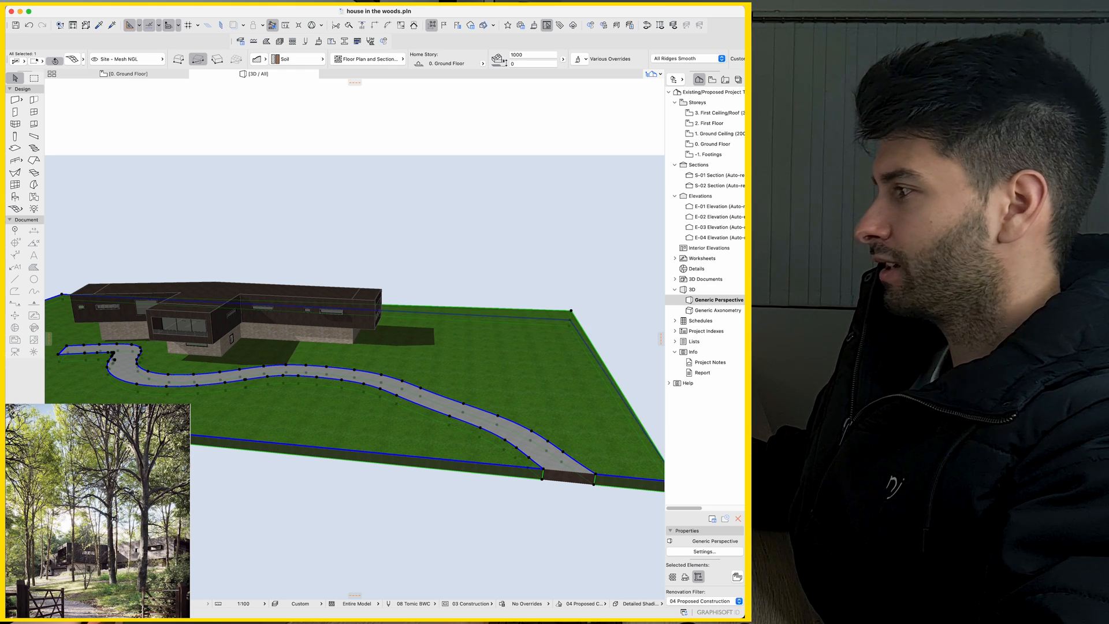
pyautogui.click(572, 311)
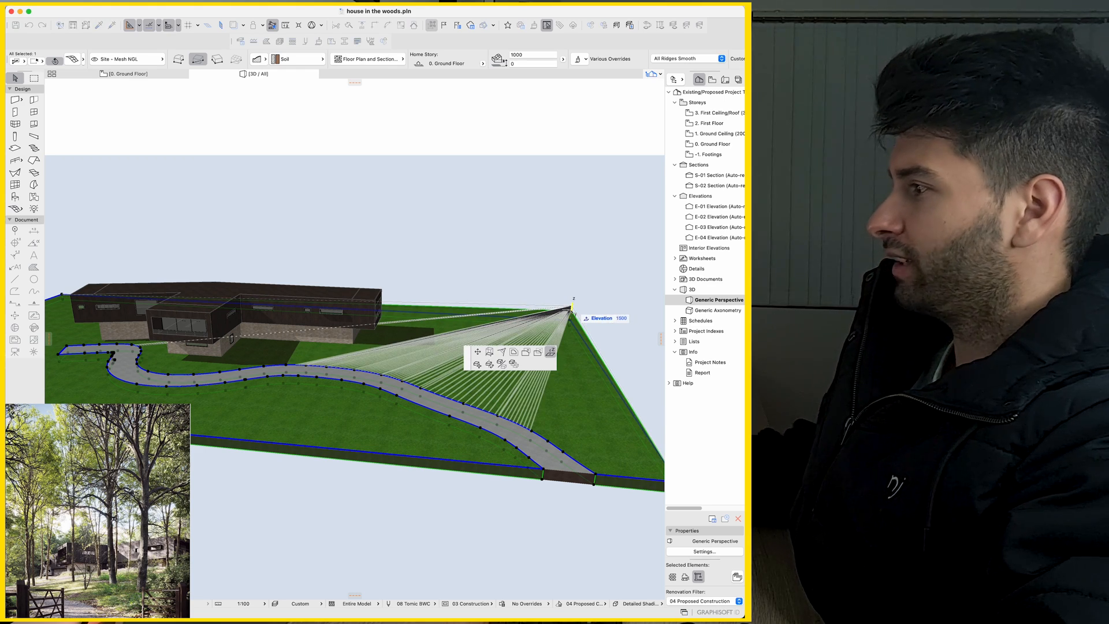
pyautogui.press('Escape')
pyautogui.scroll(8, 347, 390)
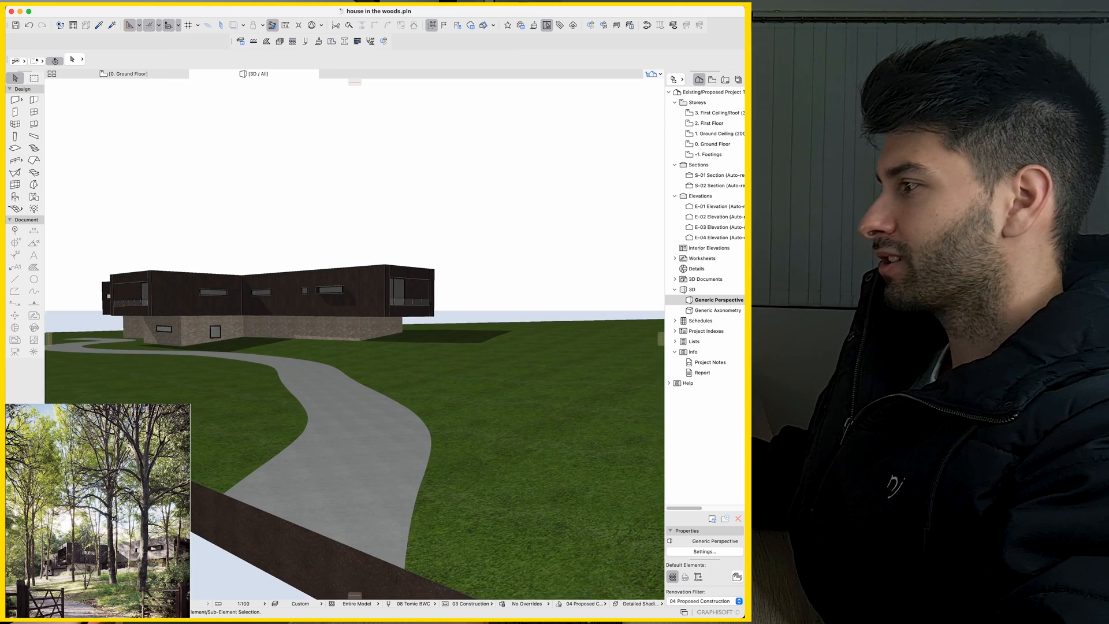
pyautogui.scroll(6, 347, 390)
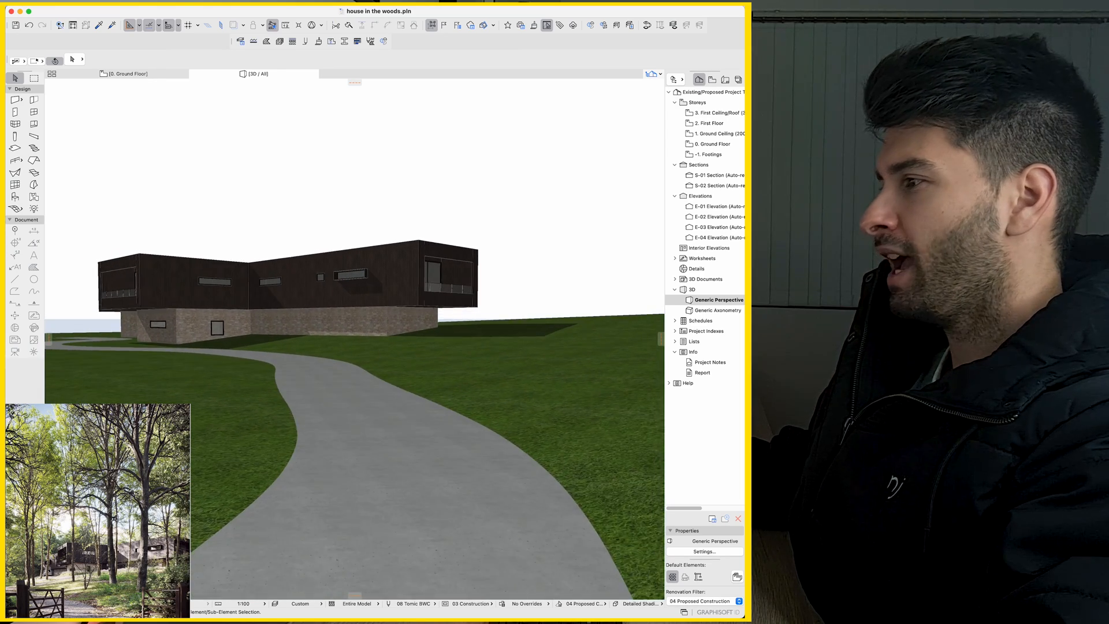